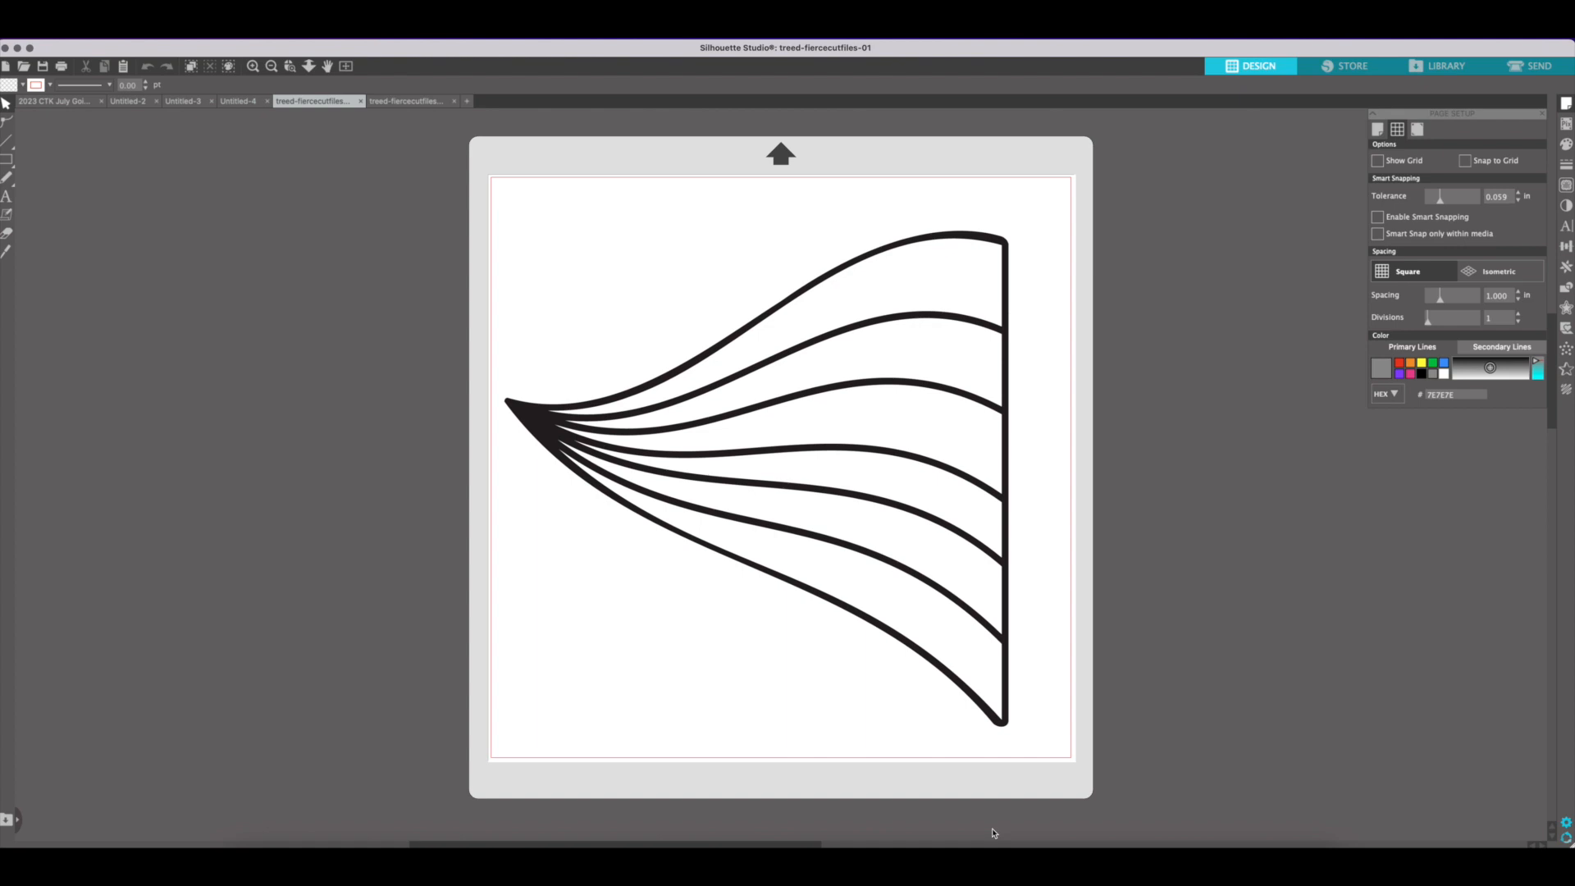
Copy the solid striped image from treed-fiercecutfiles-02 into treed-fiercecutfiles-01 and place it beside the mat
left_click(540, 428)
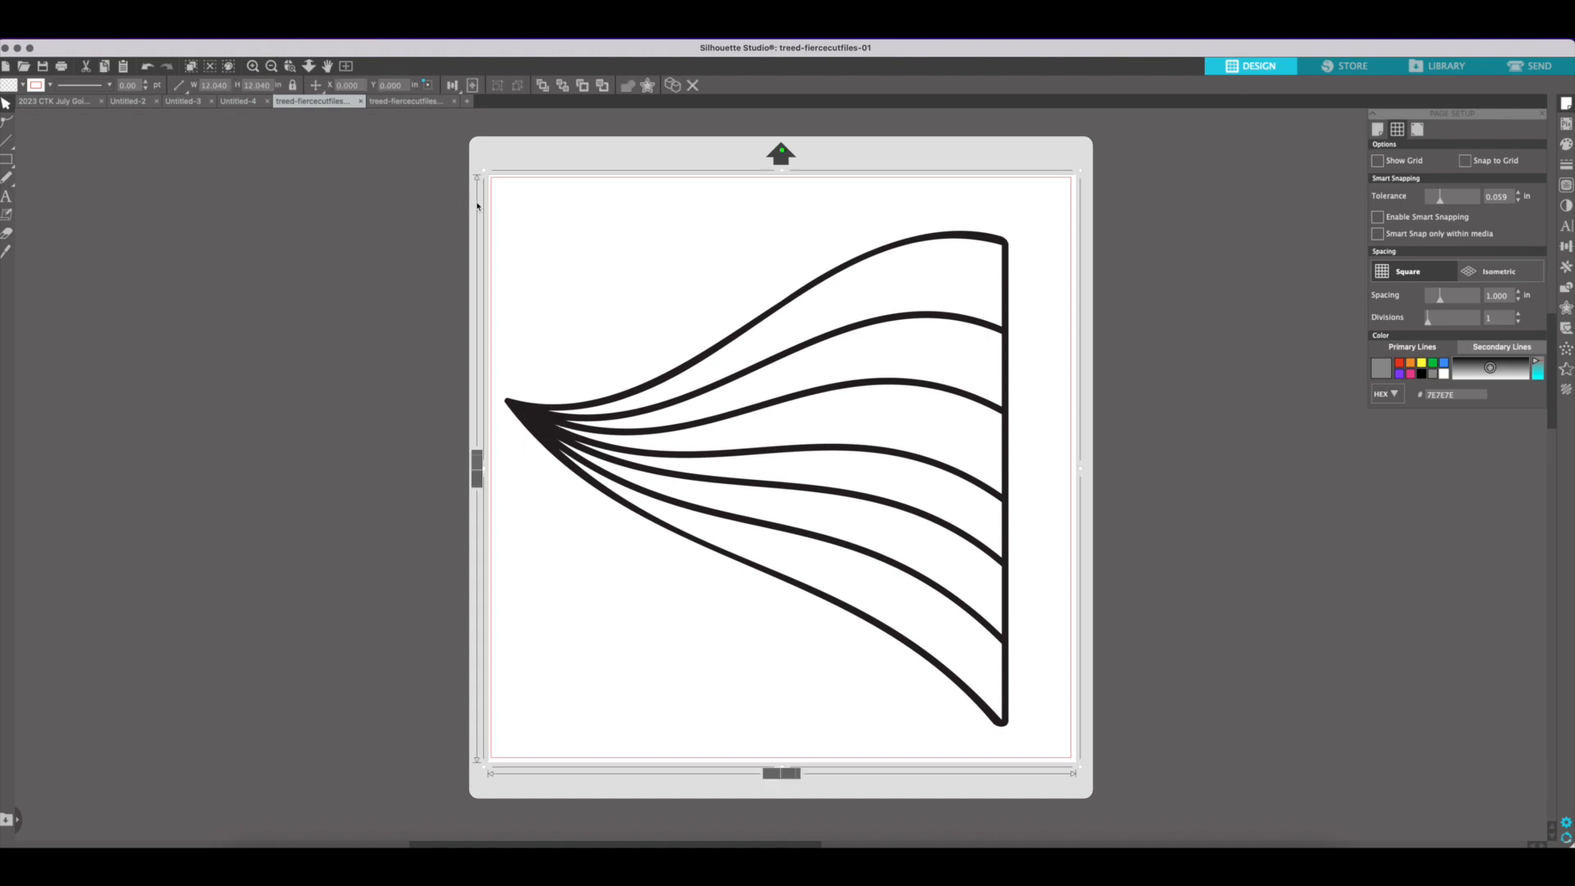
left_click(408, 101)
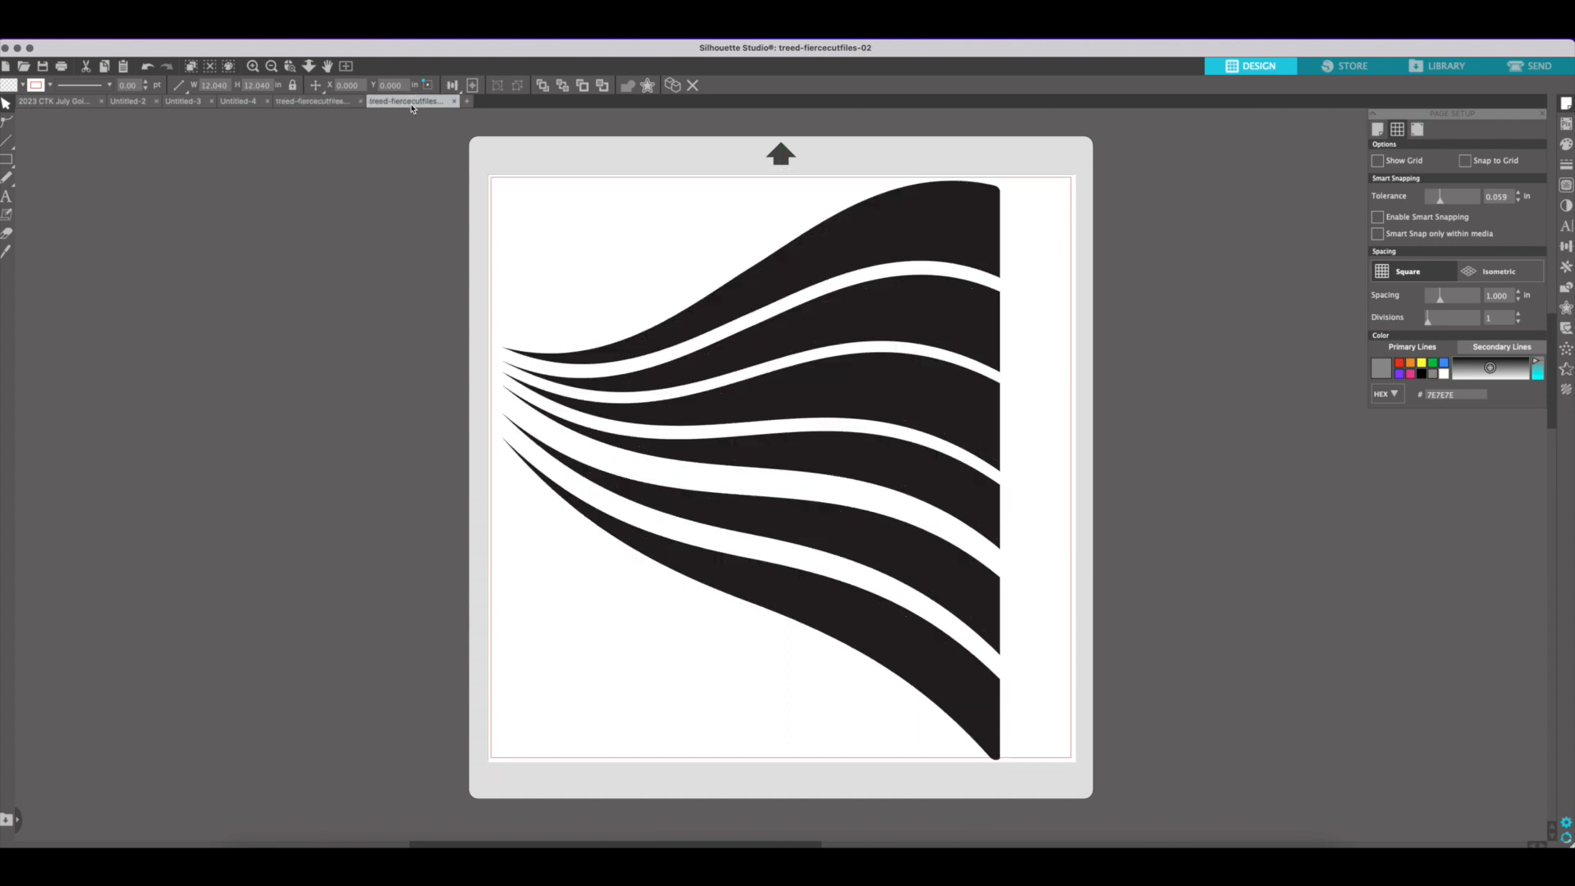
left_click(993, 589)
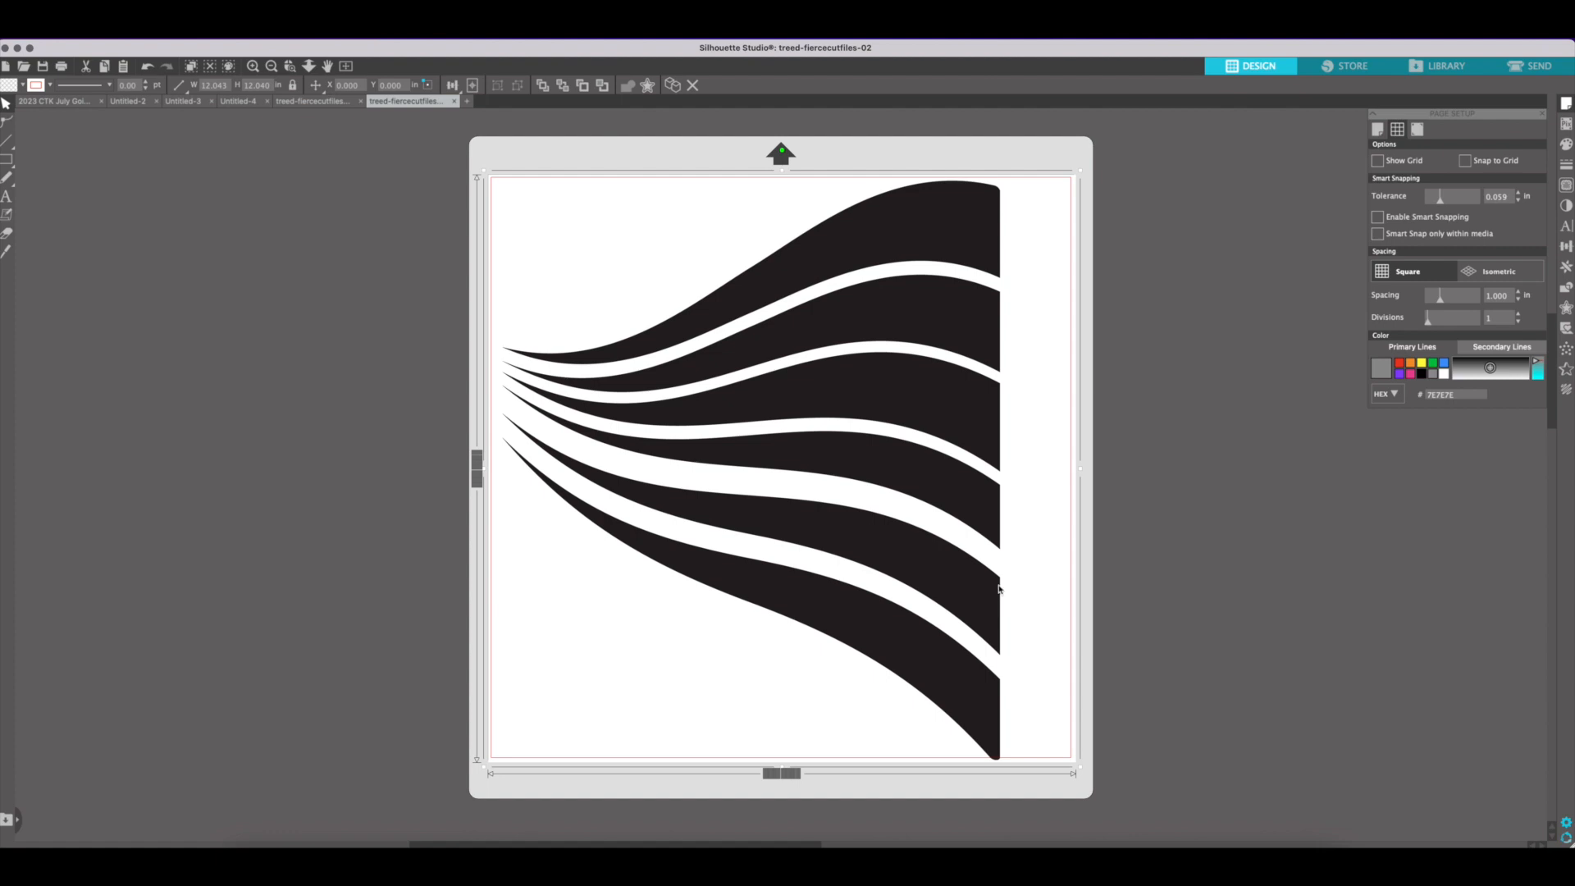
left_click(303, 102)
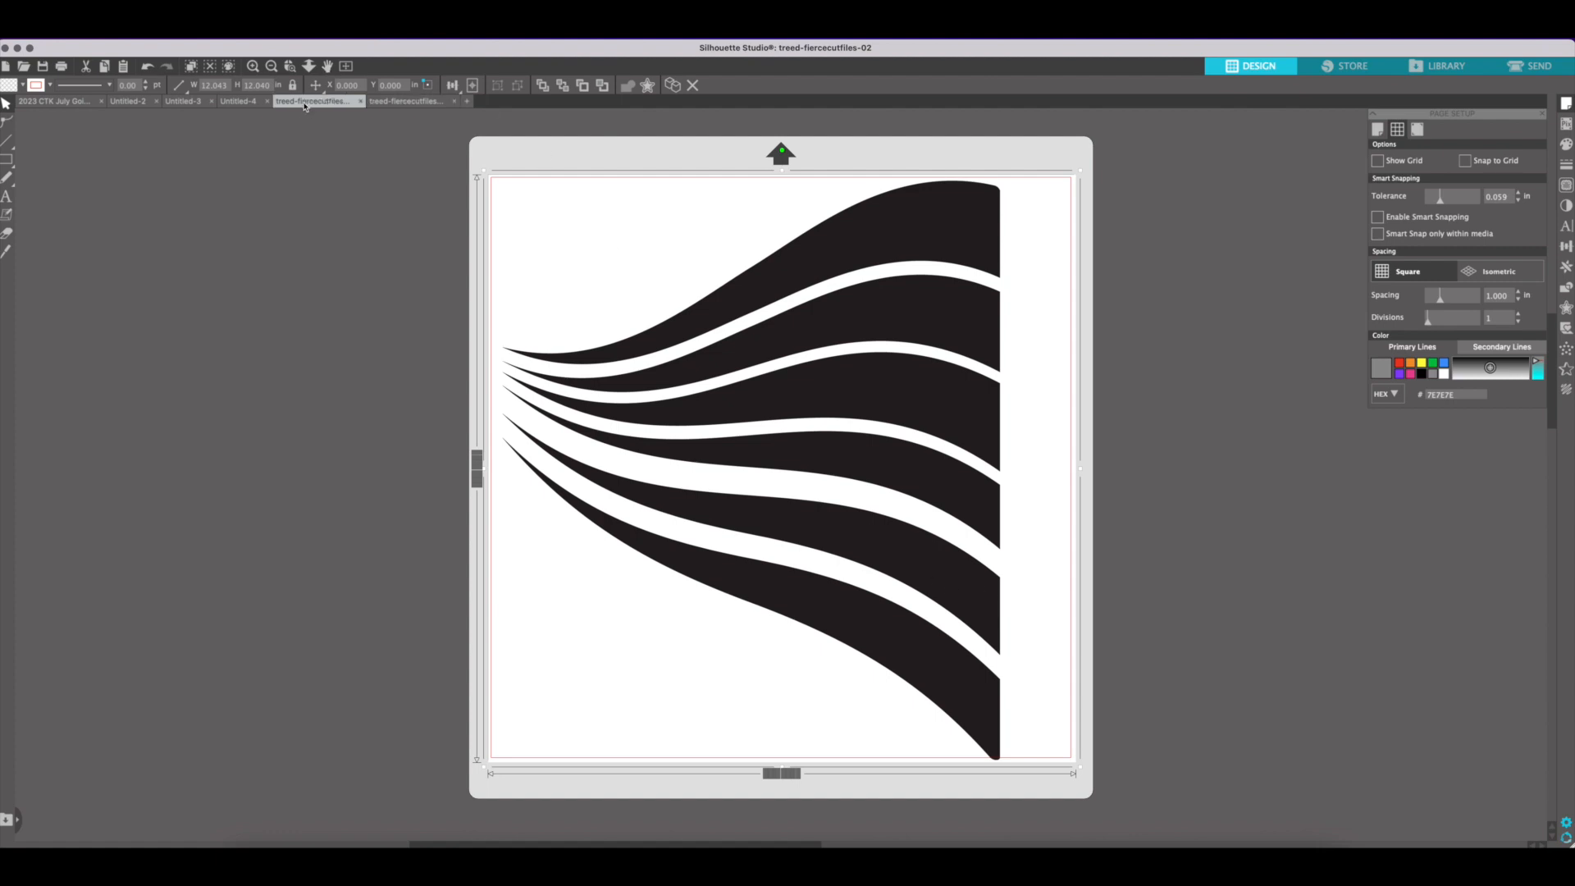
left_click_drag(651, 411, 1236, 402)
scroll(1236, 402, "right", 3)
scroll(1236, 402, "right", 8)
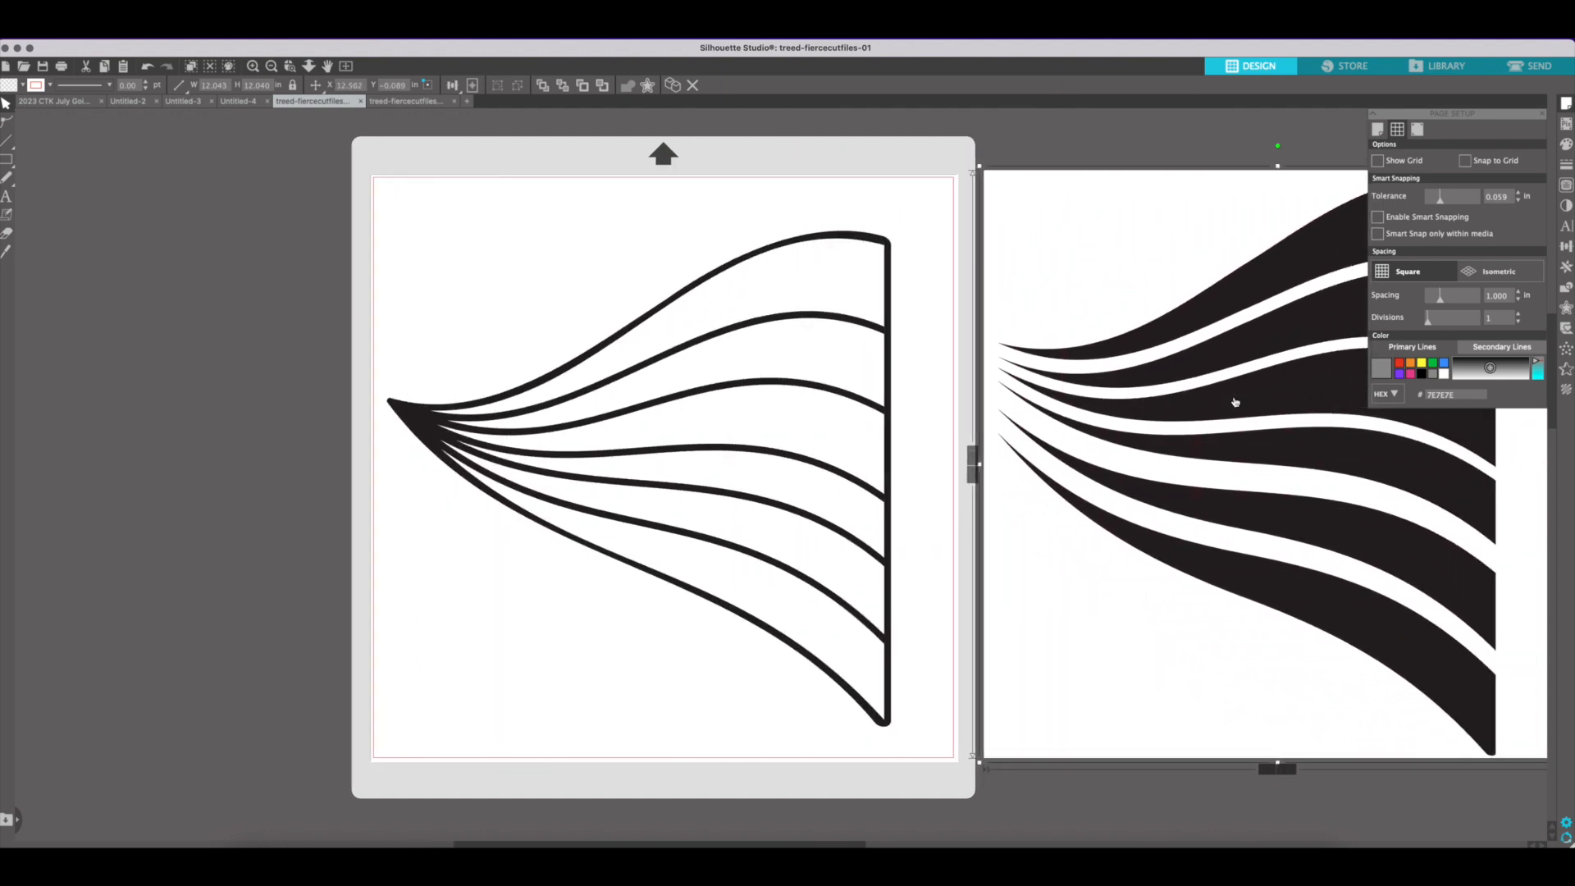
scroll(1169, 340, "right", 4)
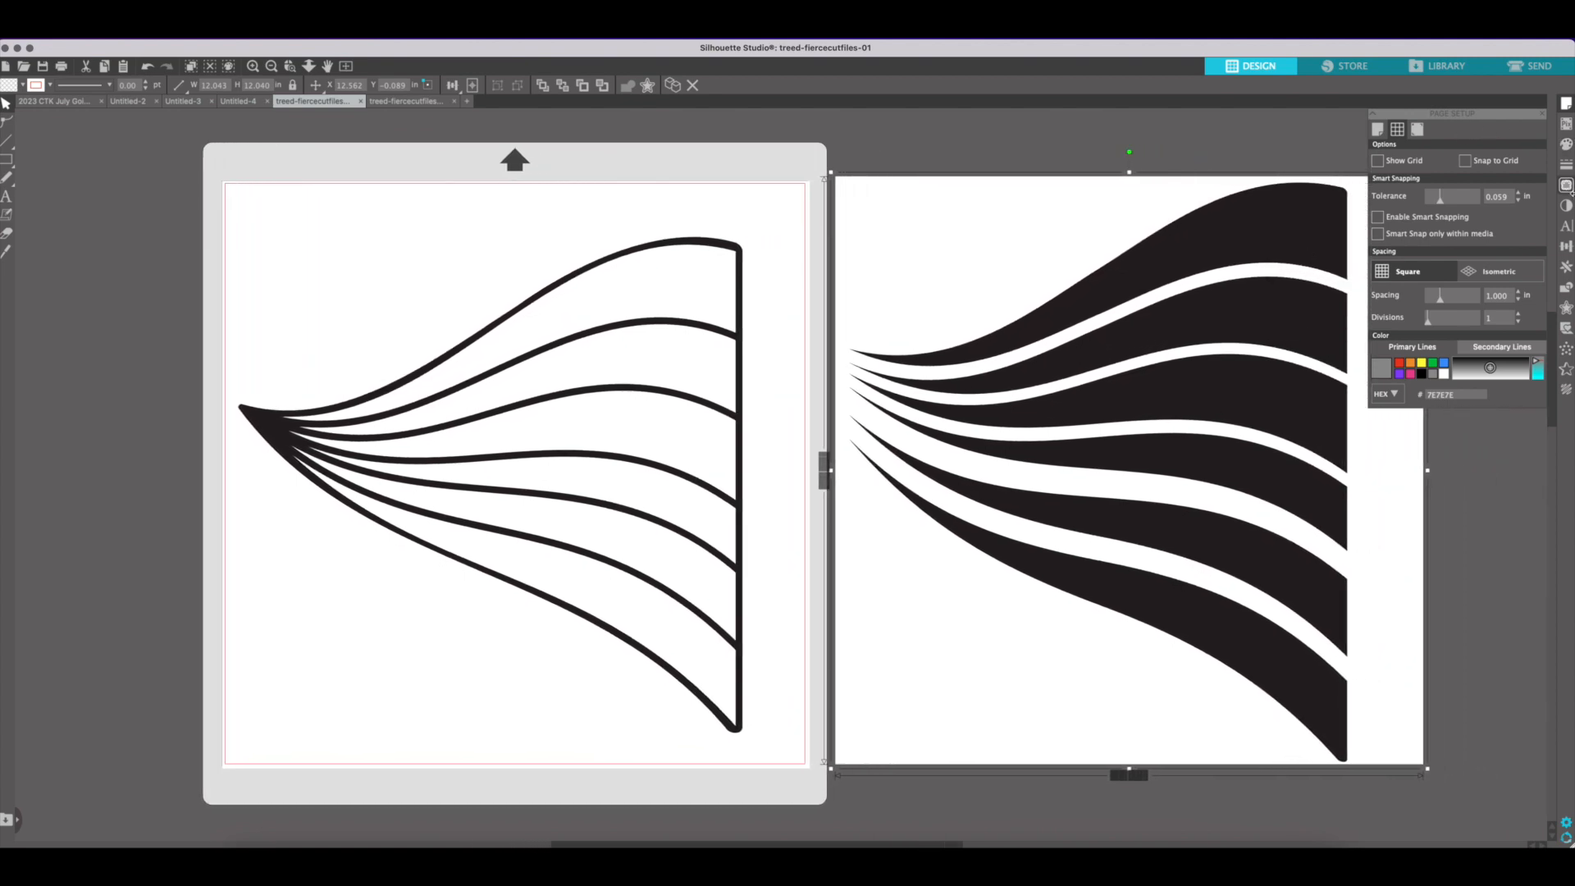
scroll(1127, 275, "right", 1)
scroll(1126, 275, "right", 2)
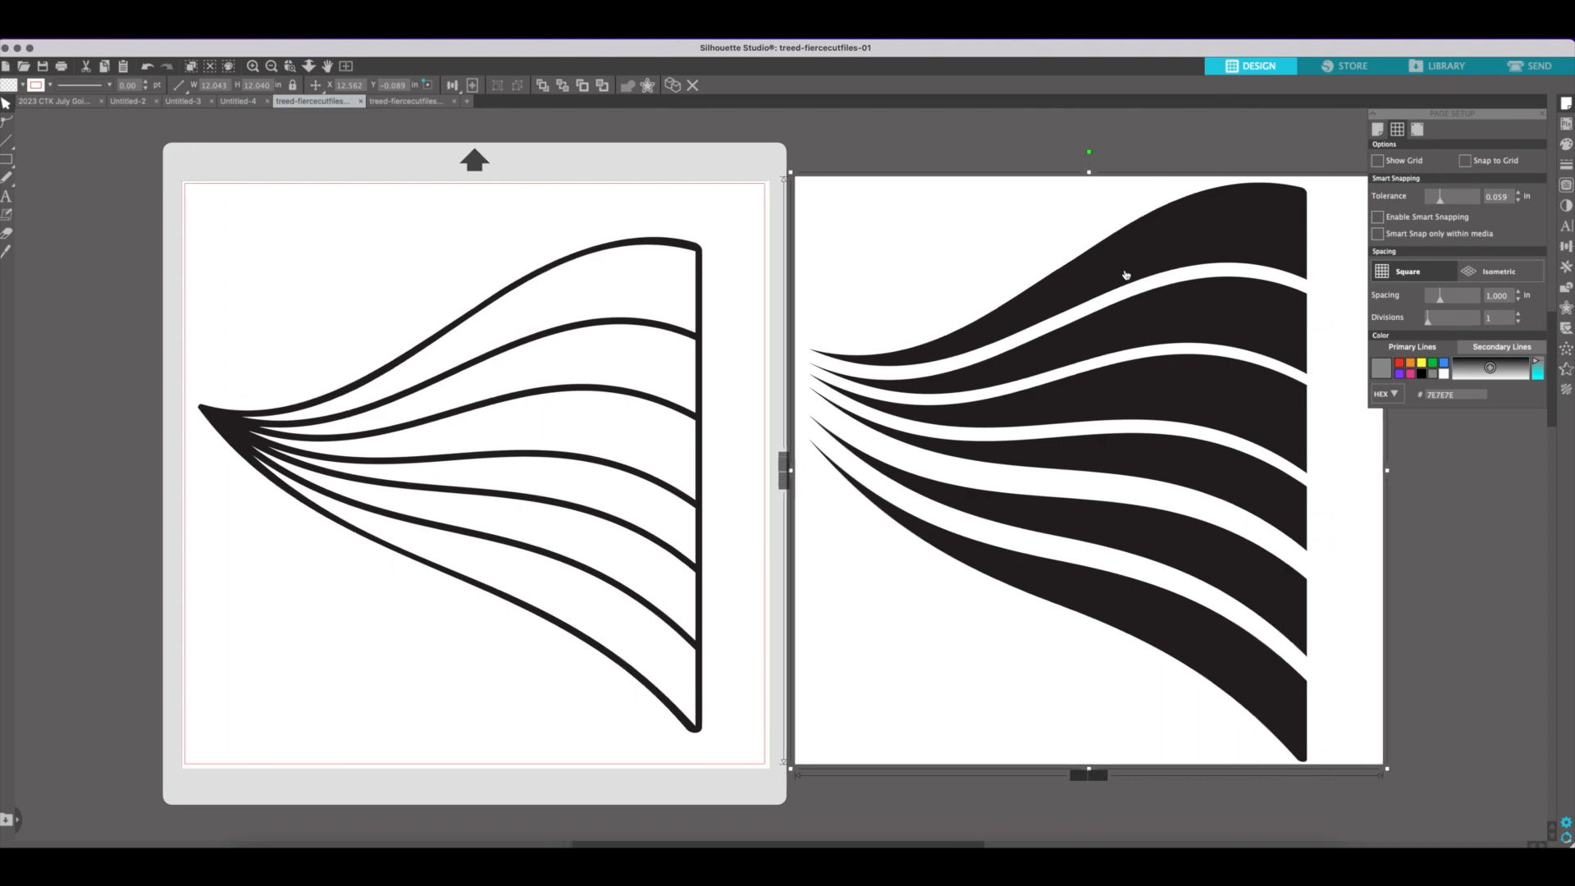
Trace the solid striped image beside the mat and delete the original image from behind the tracing
left_click(1566, 186)
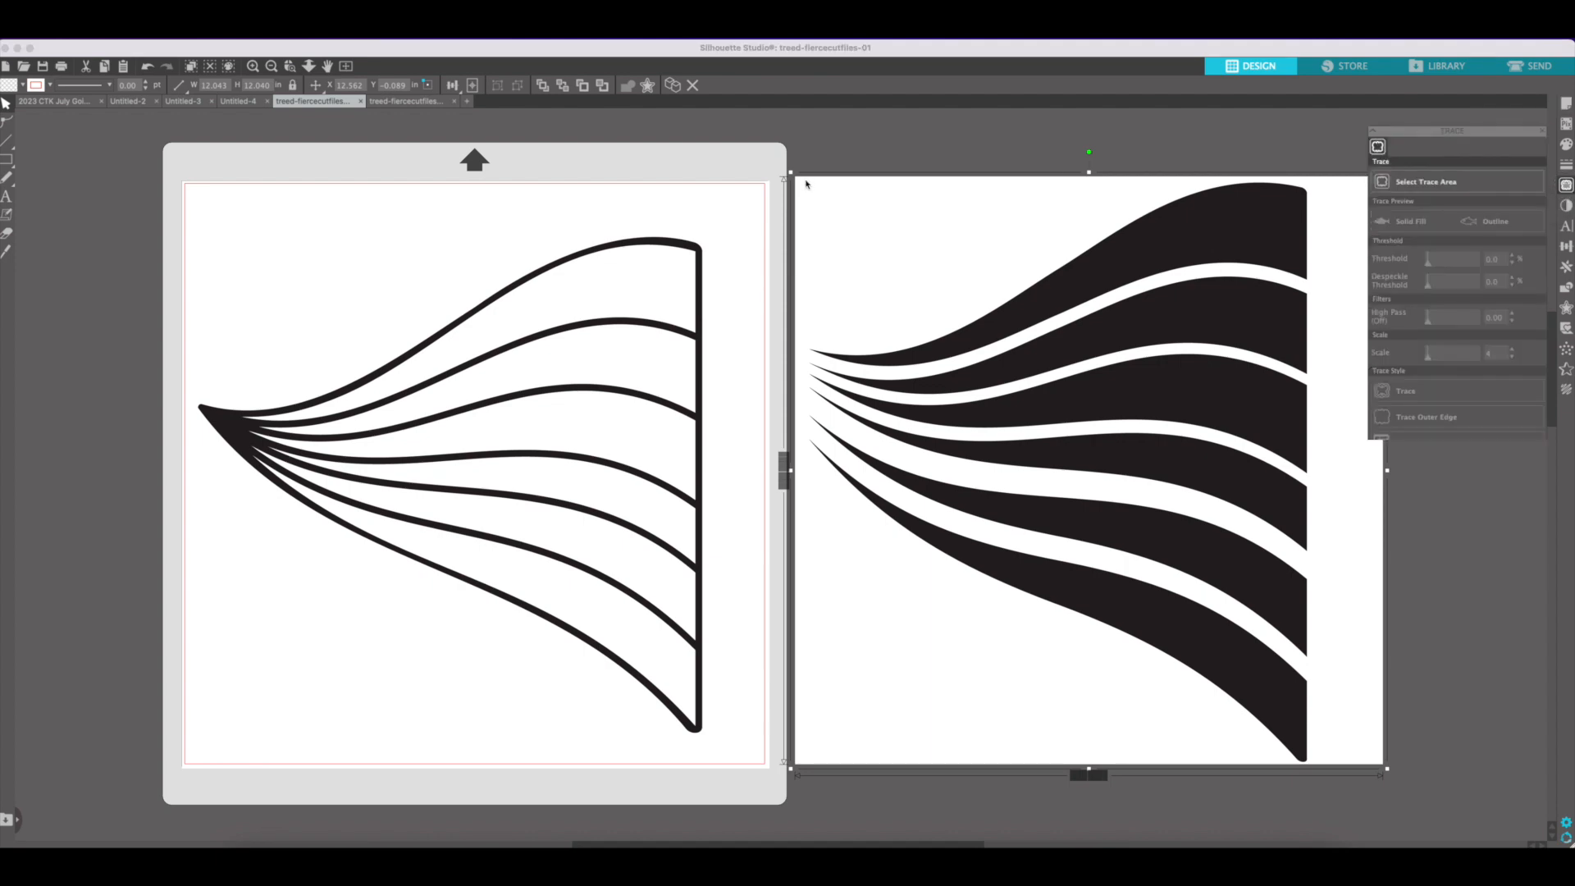
mouse_move(794, 165)
left_mouse_down()
mouse_move(845, 281)
mouse_move(1179, 636)
left_mouse_up()
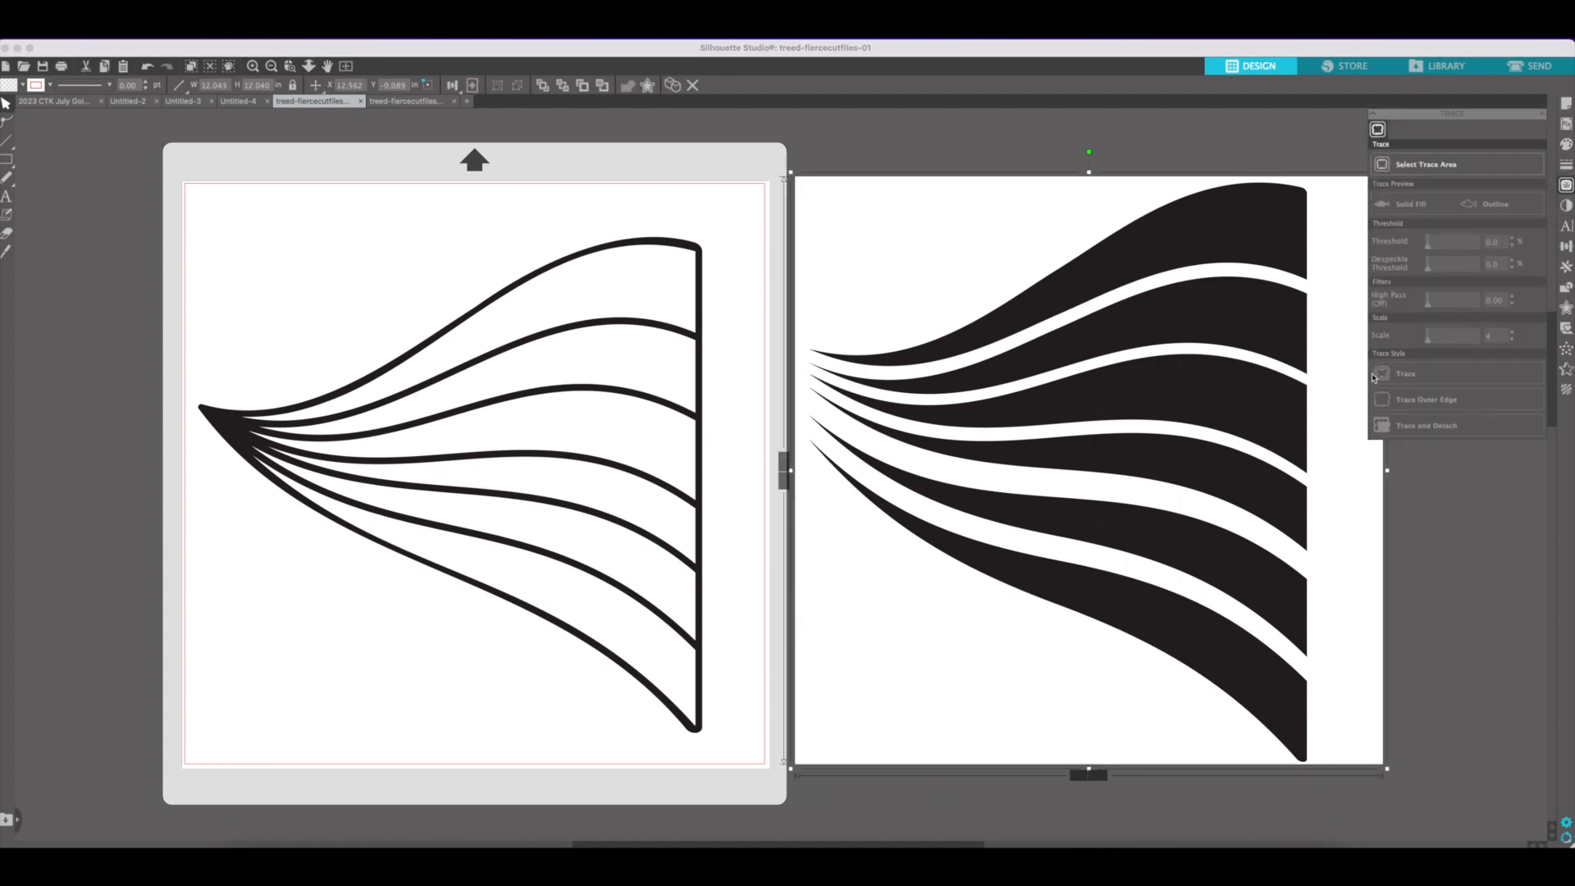
left_click(1388, 165)
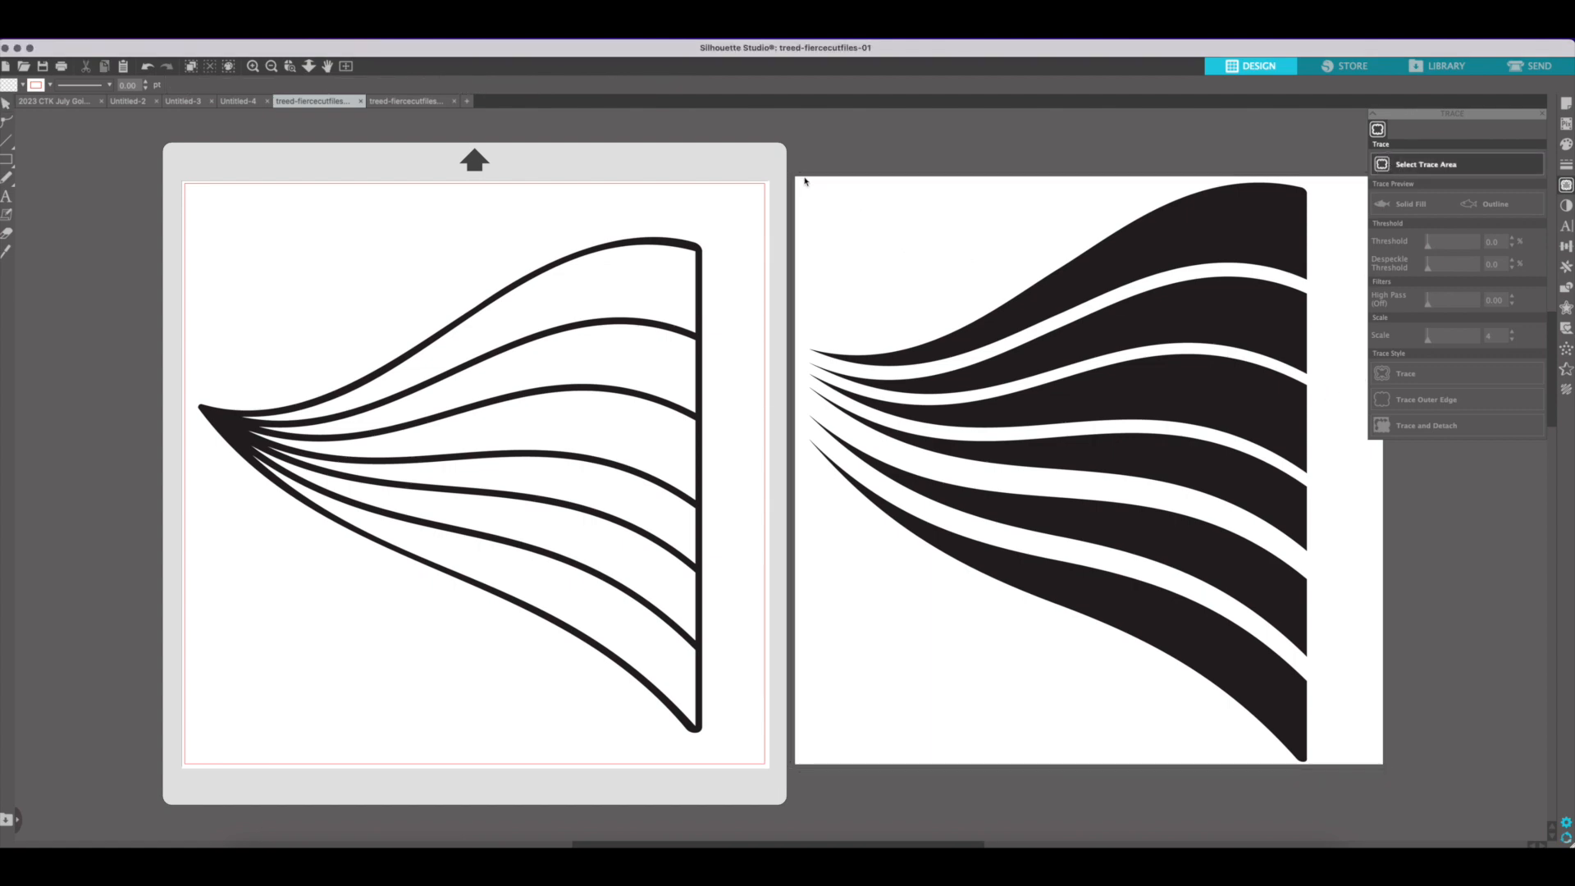
left_click_drag(786, 170, 1350, 777)
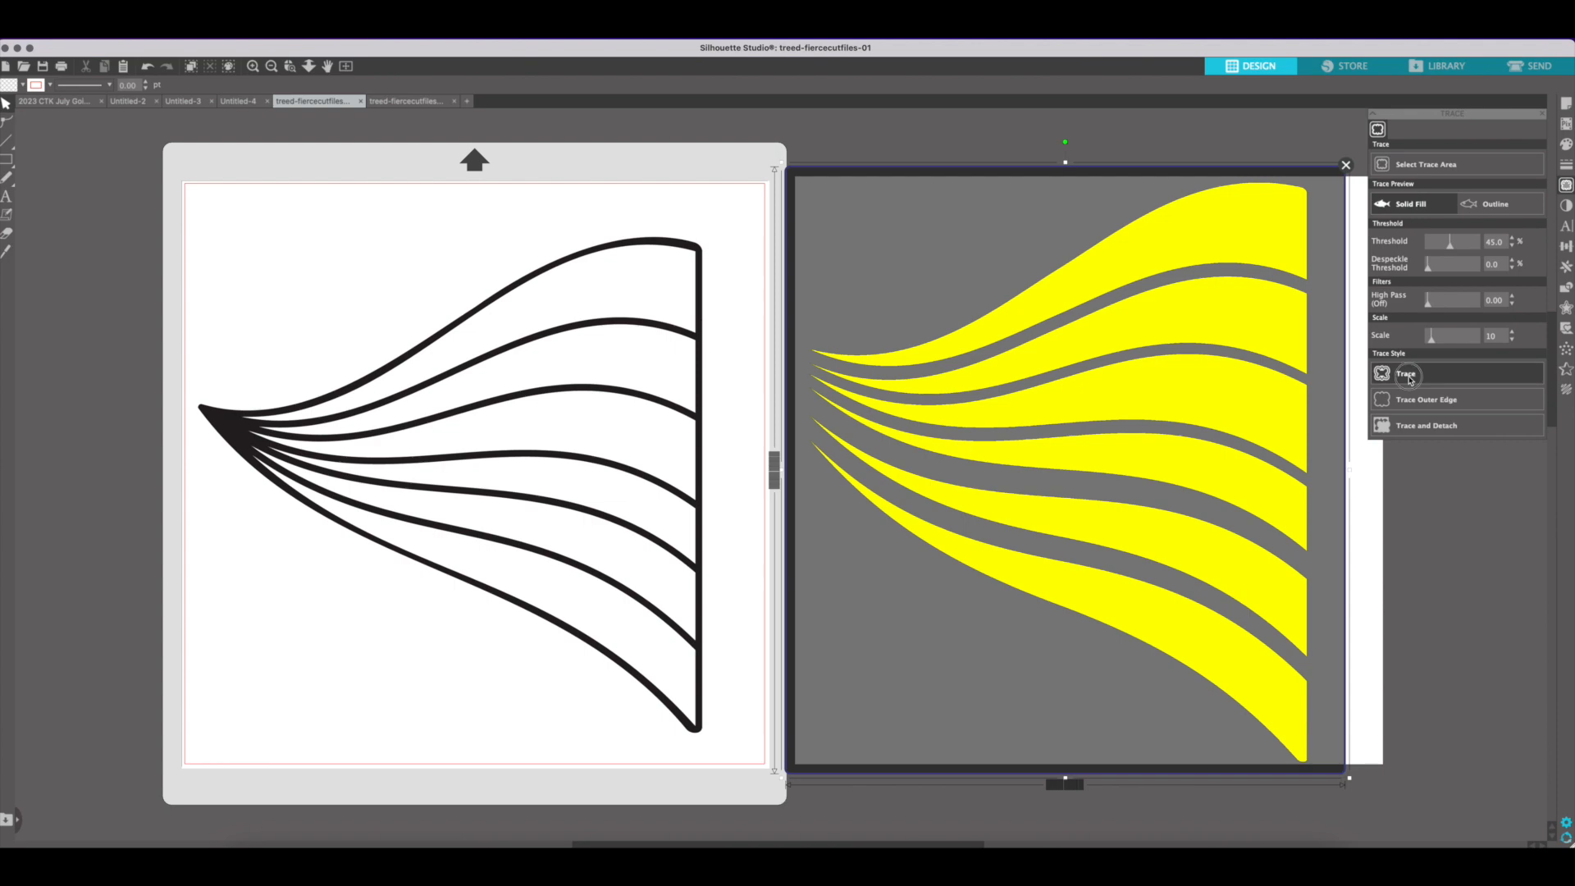
left_click(1408, 376)
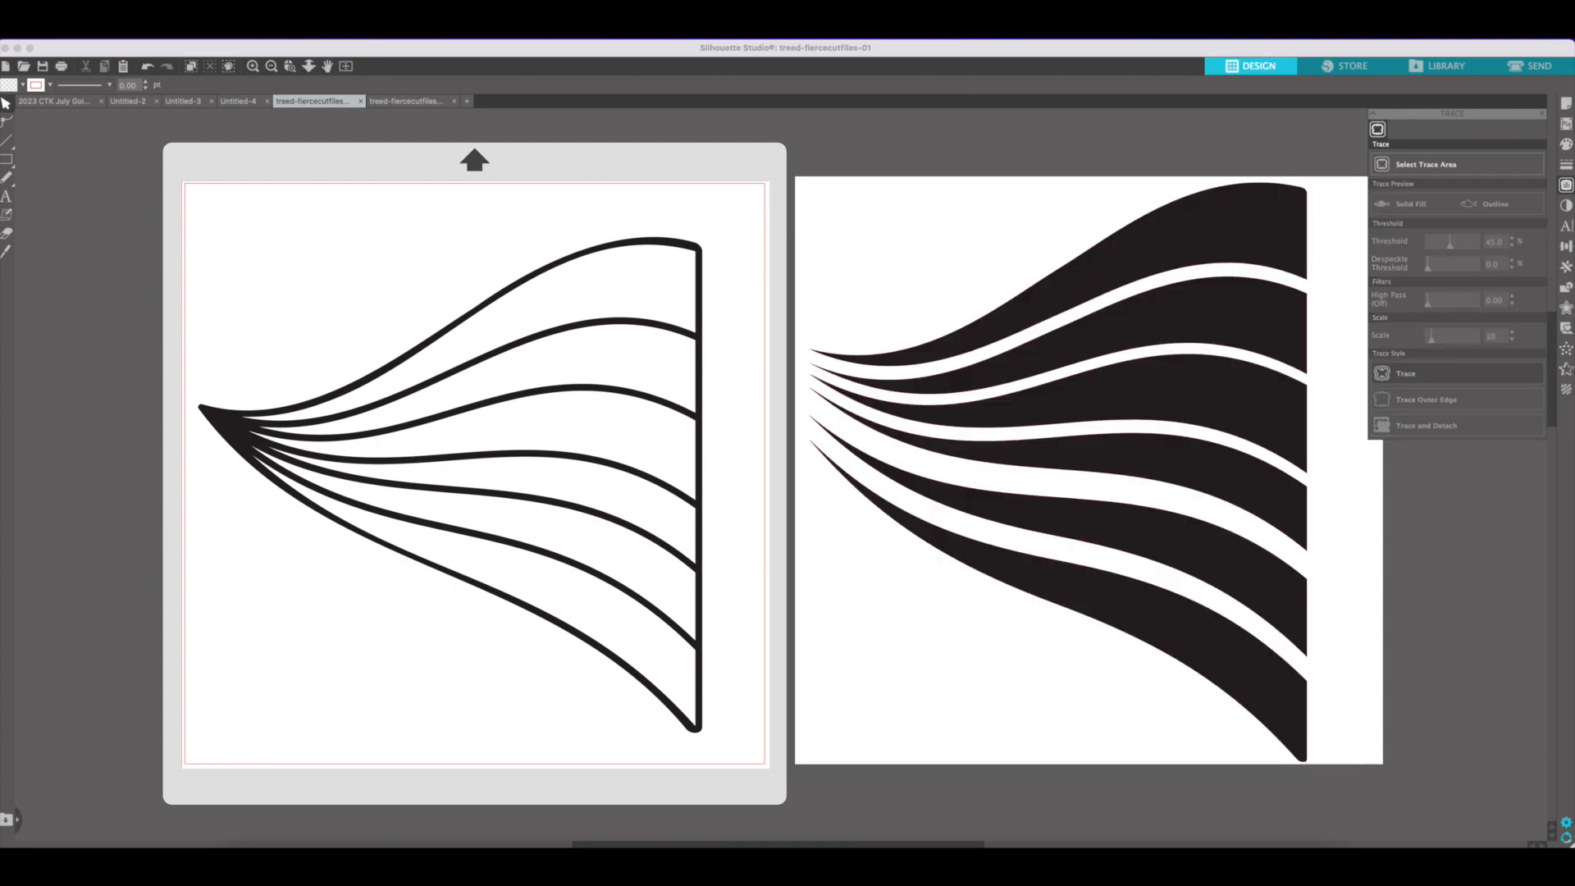
left_click(882, 239)
key("Delete")
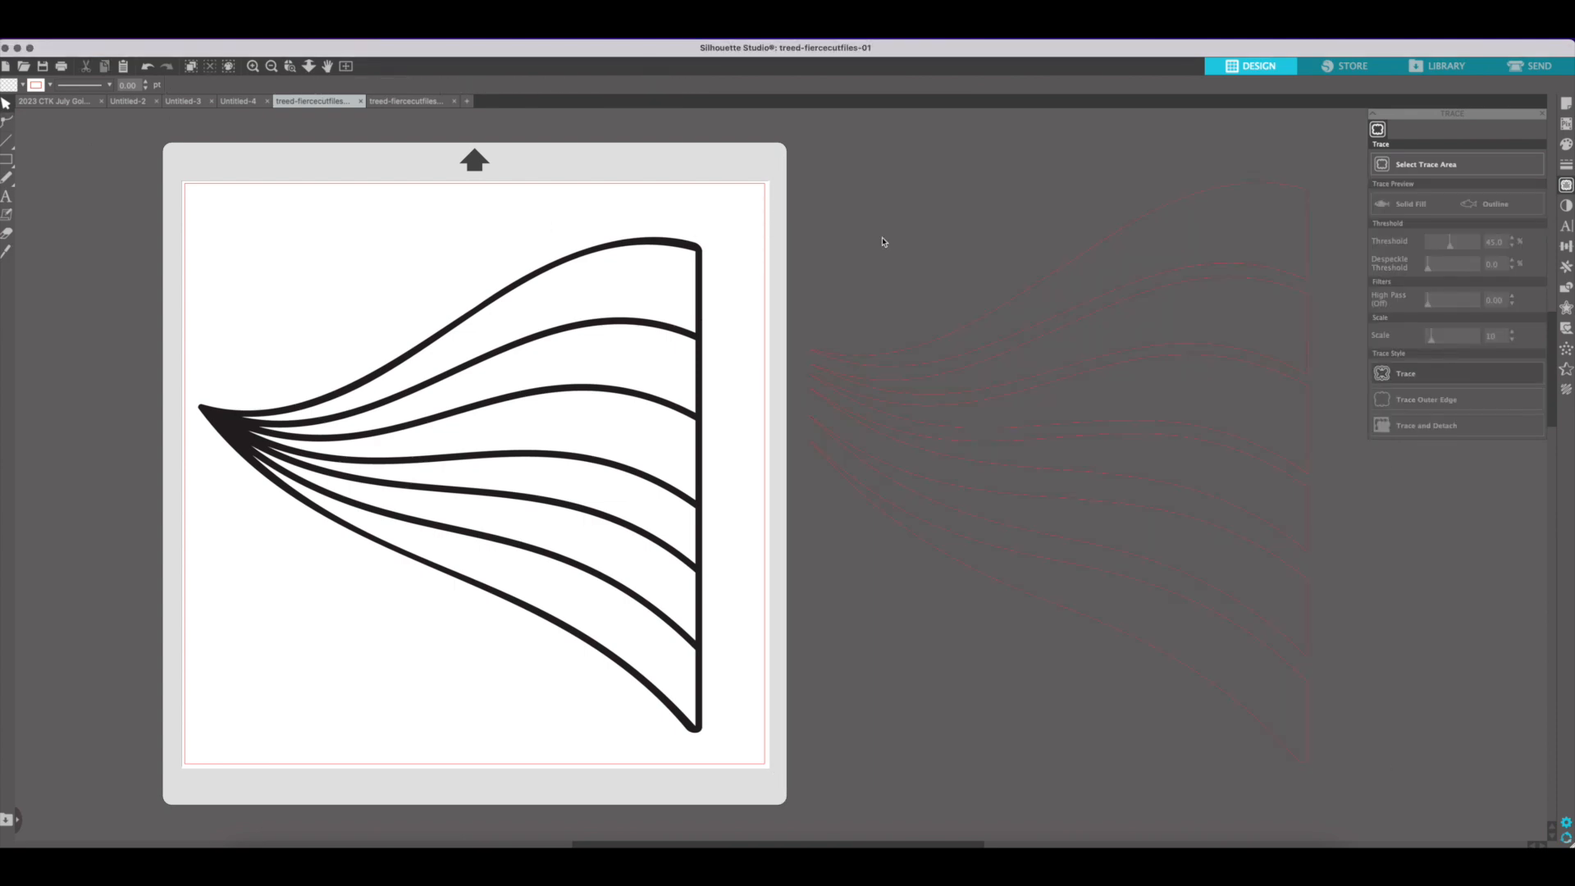
Trace the outlined striped image on the mat and delete the original image from behind the tracing
left_click(3, 132)
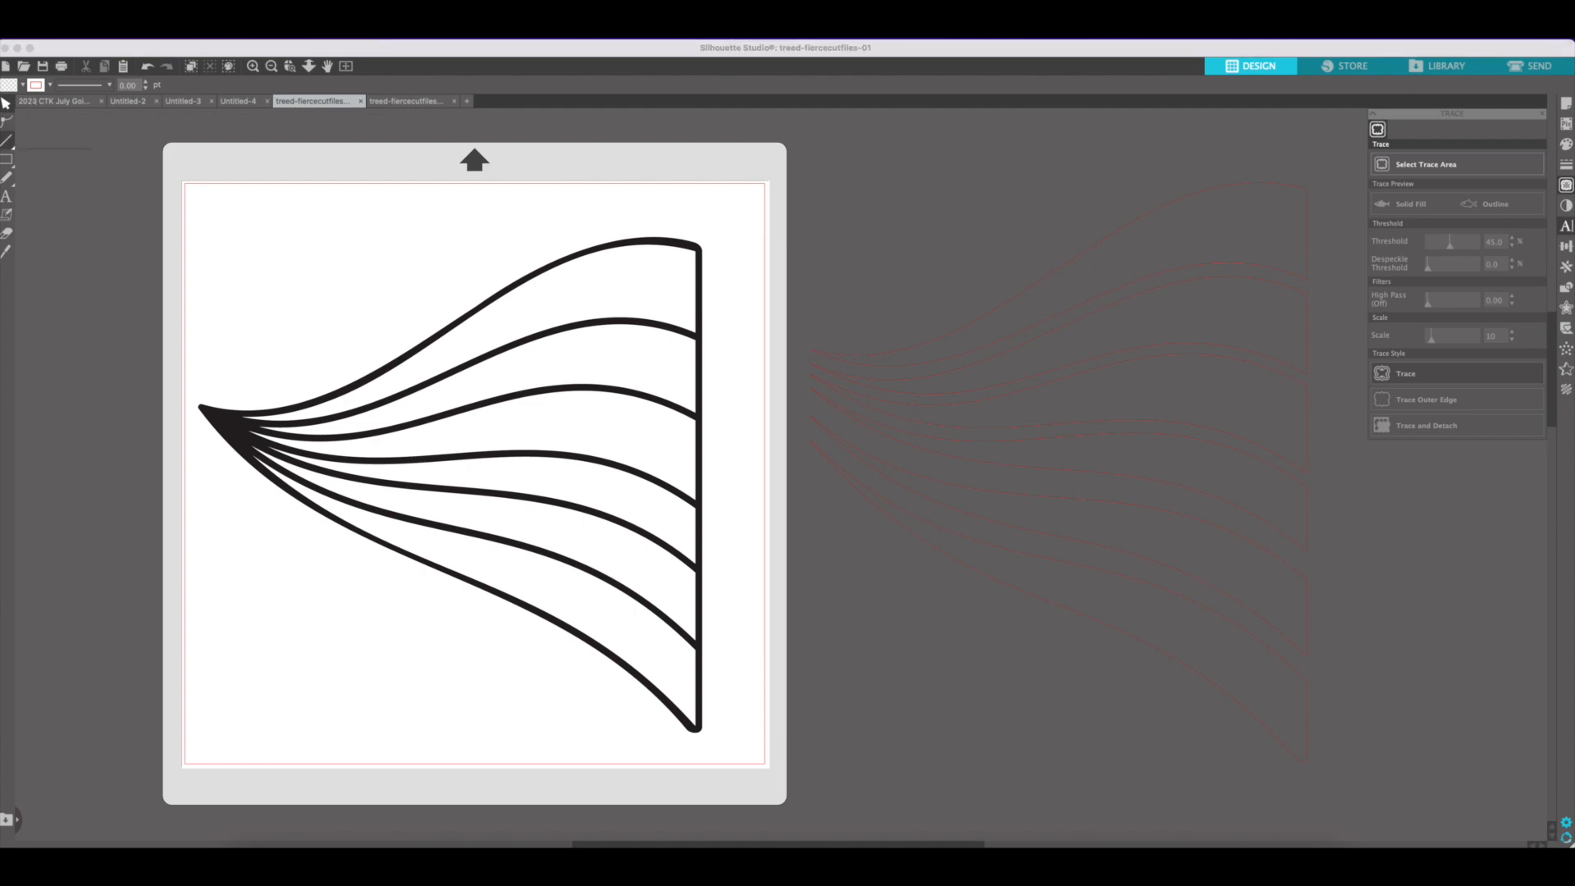
left_click(665, 400)
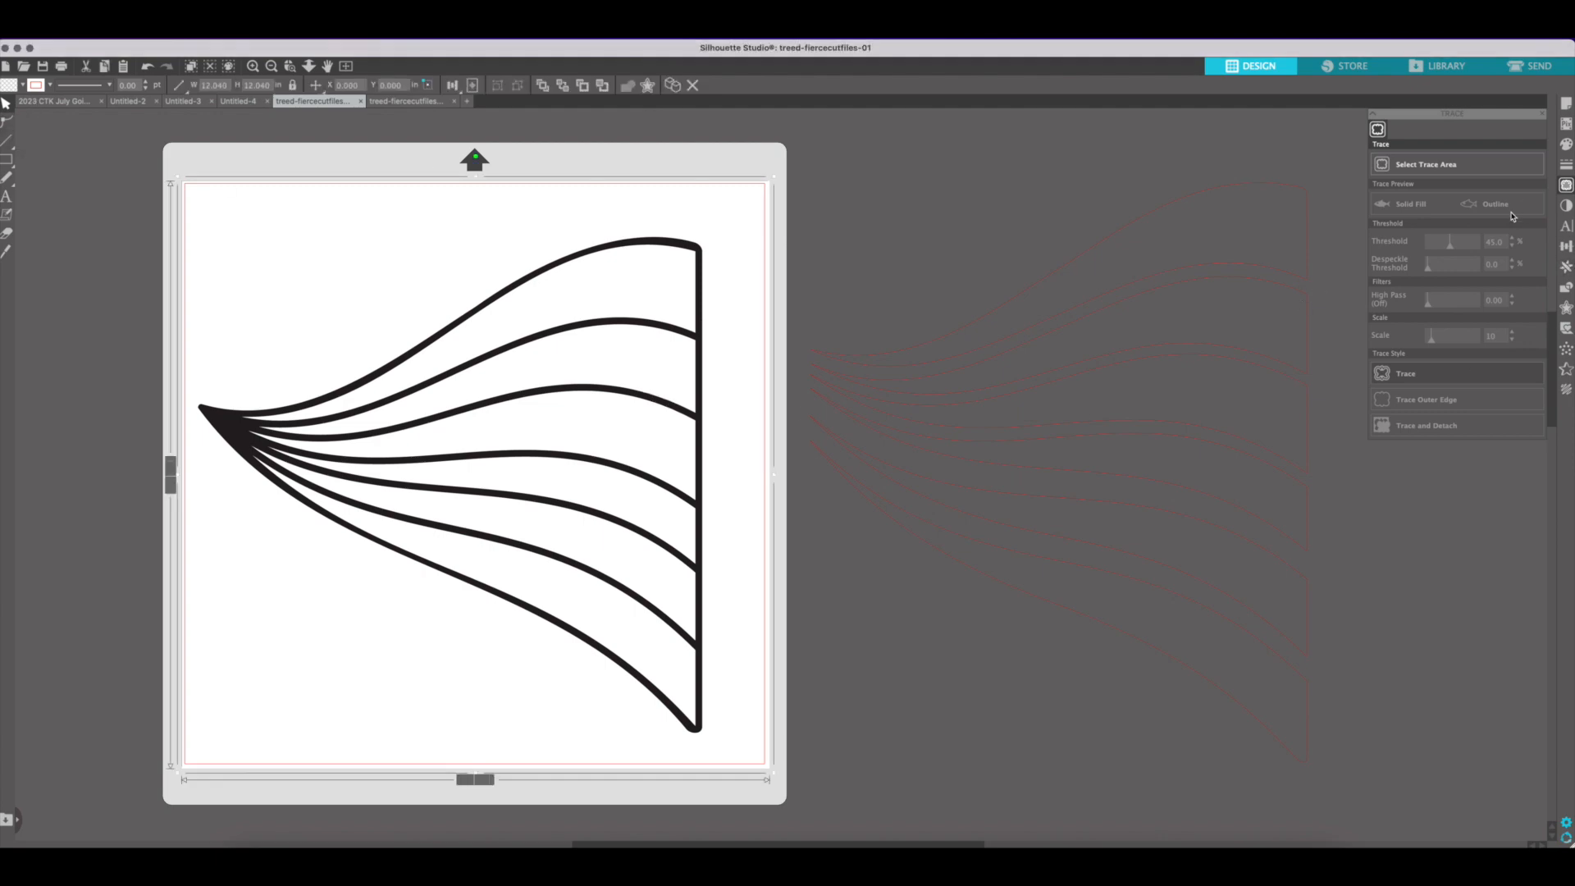
left_click(1469, 167)
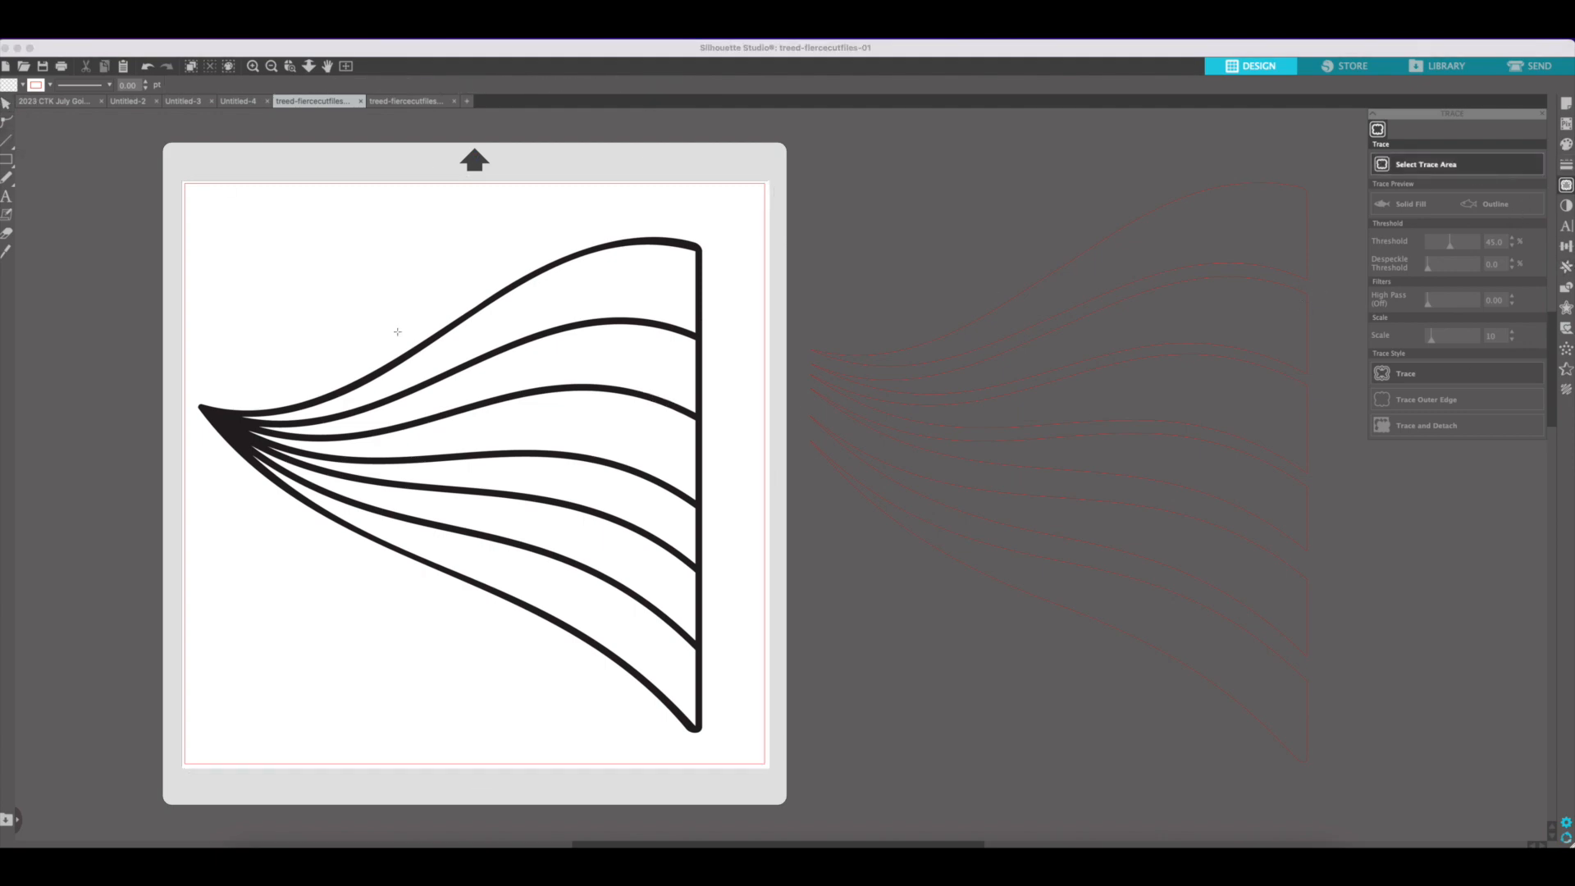
mouse_move(171, 189)
left_mouse_down()
mouse_move(579, 661)
mouse_move(763, 760)
left_mouse_up()
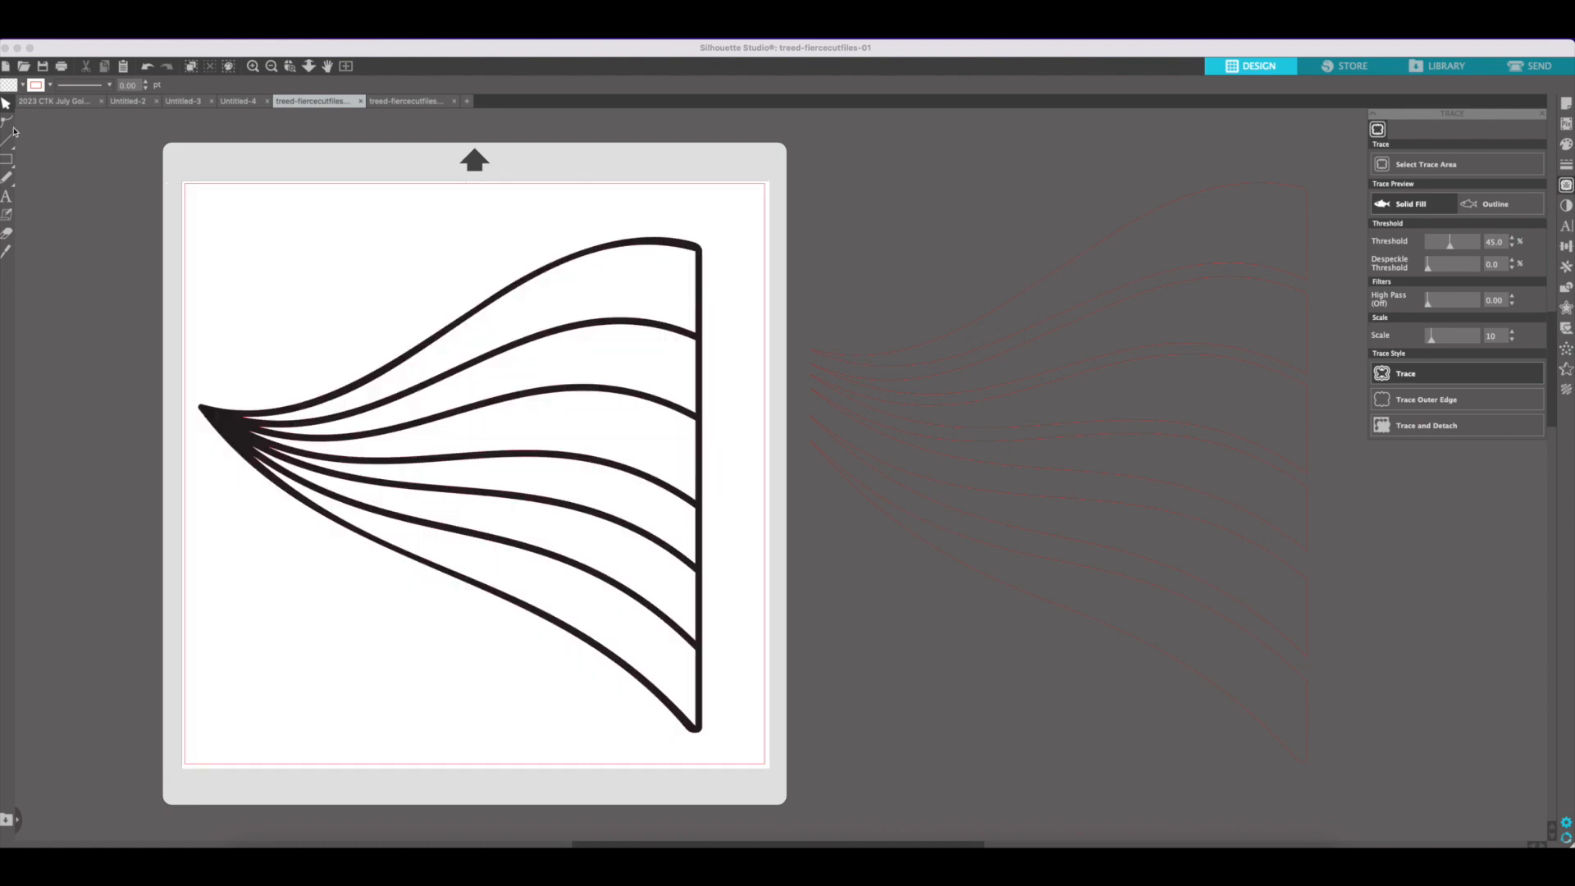
scroll(296, 279, "up", 1)
left_click(275, 301)
key("Delete")
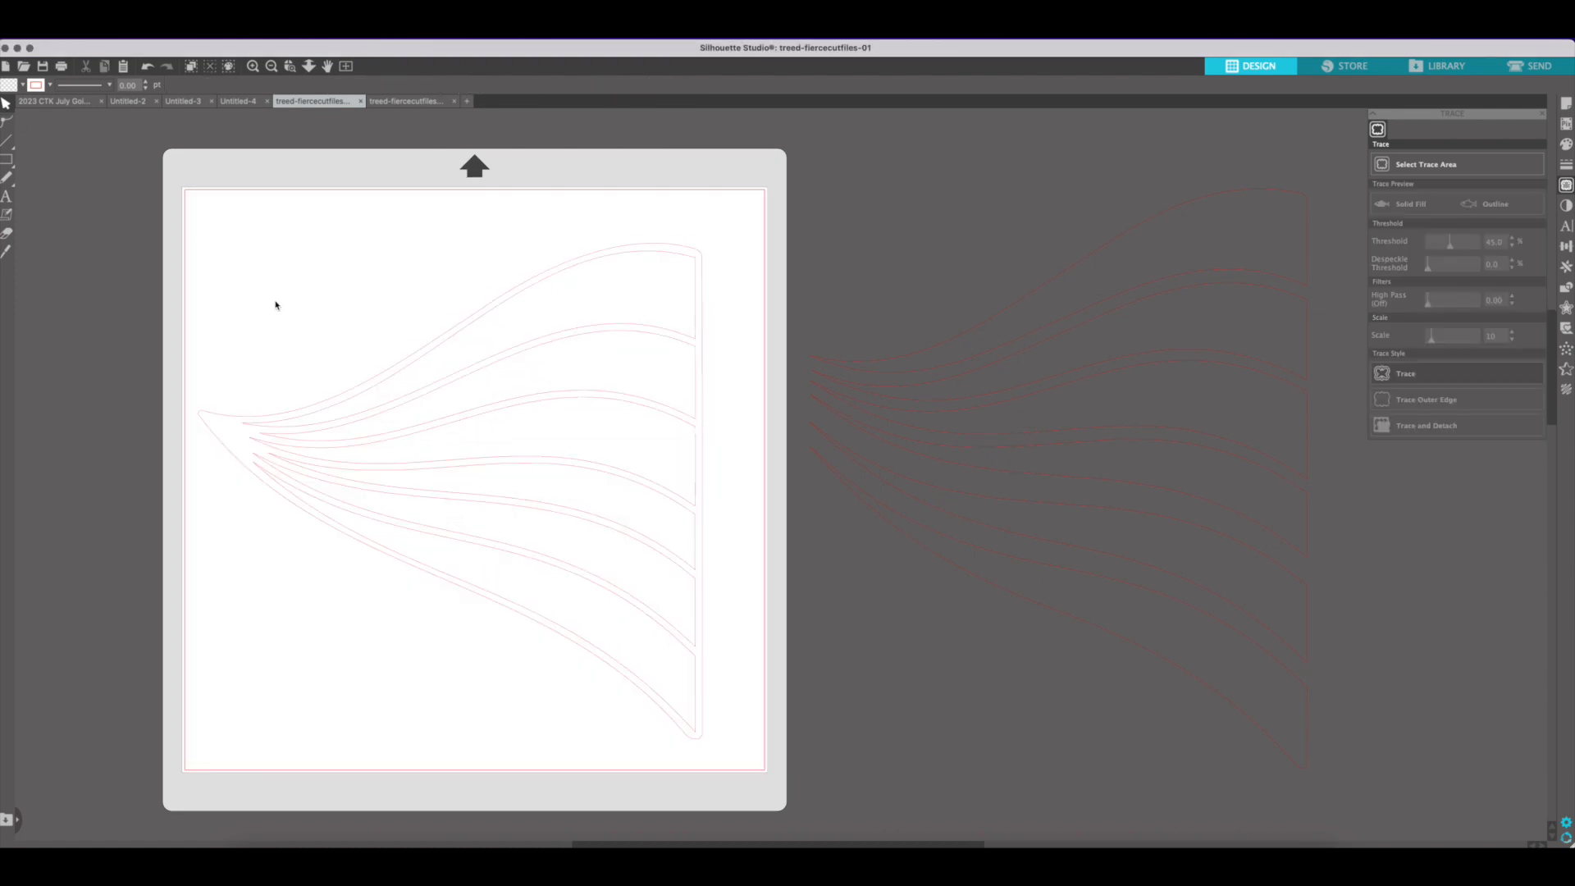
Set the width of the outline tracing on the mat to 9.67 in, keeping its proportions
left_click(698, 441)
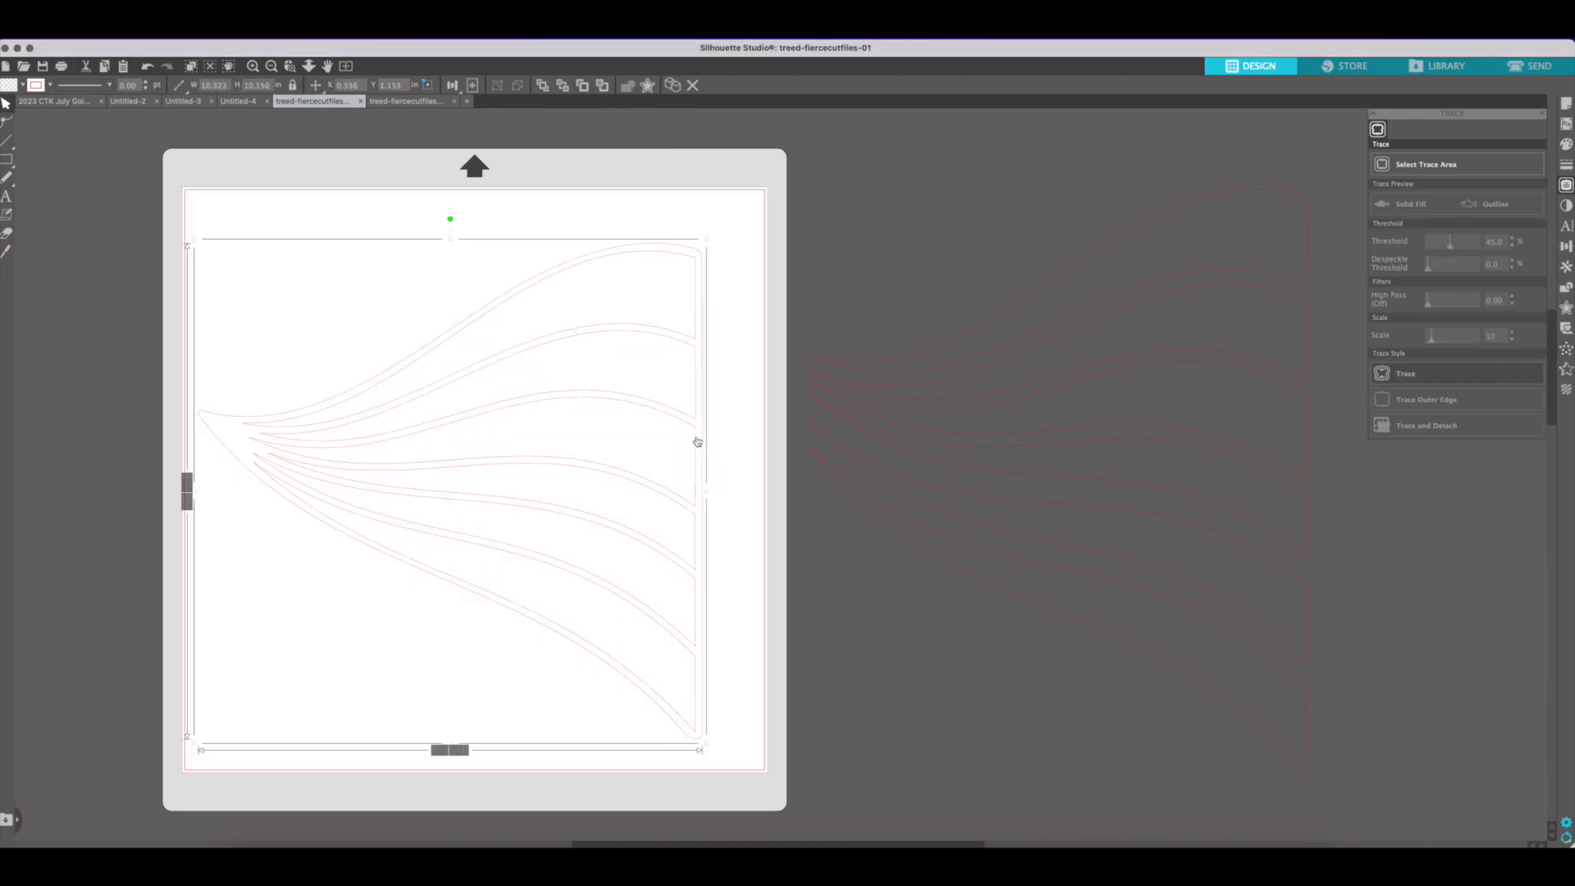
left_click(220, 86)
type("9.670")
key("Return")
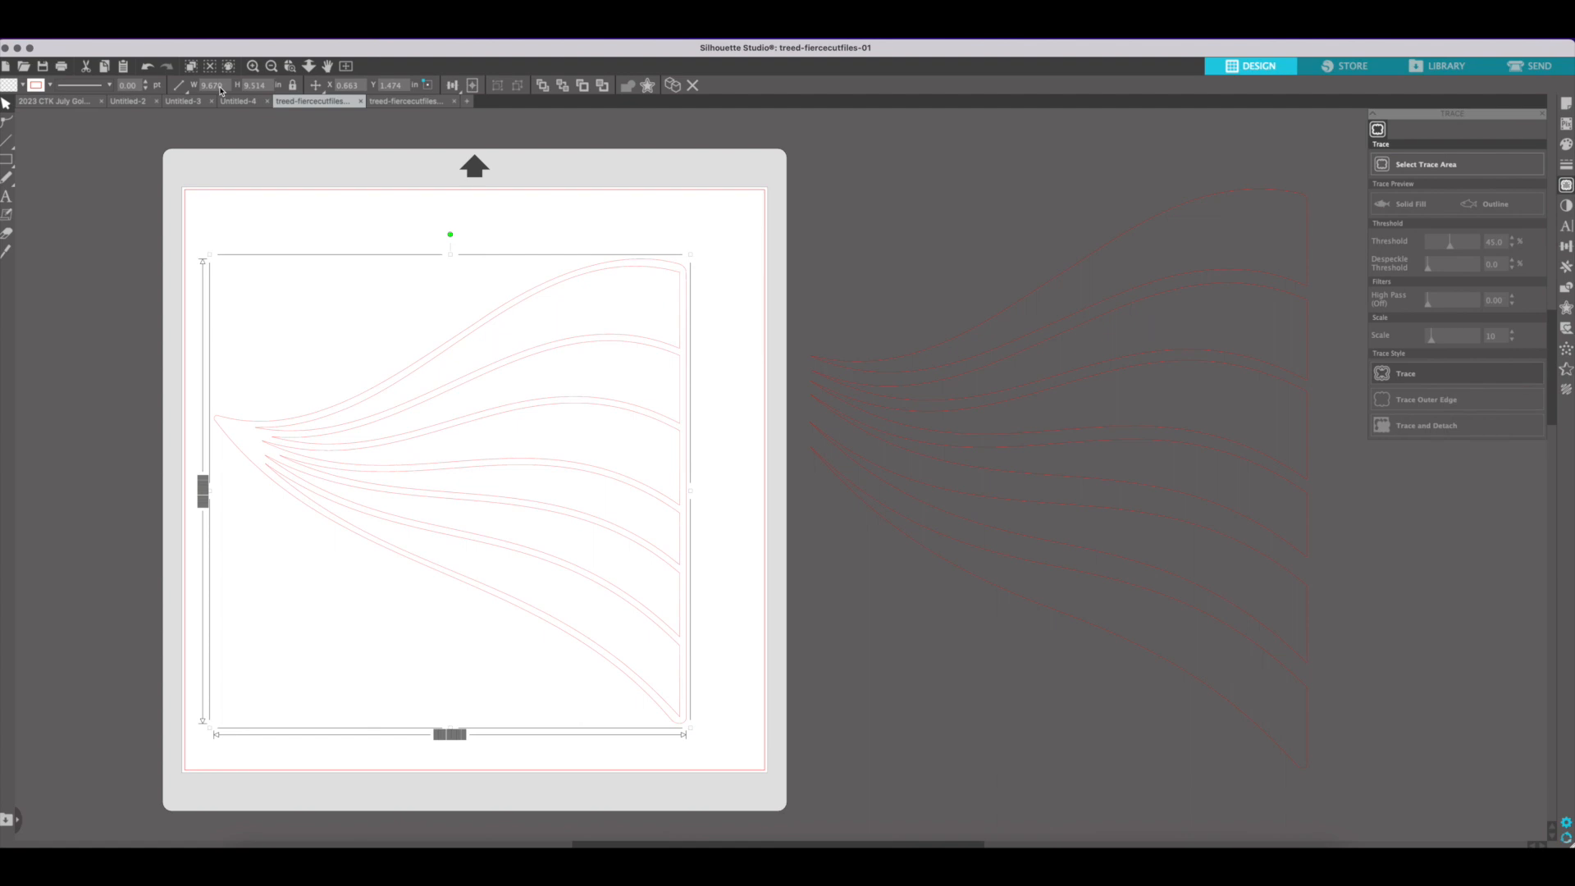
Set the width of the solid stripes tracing beside the mat to 9.5 in, keeping its proportions
left_click(851, 502)
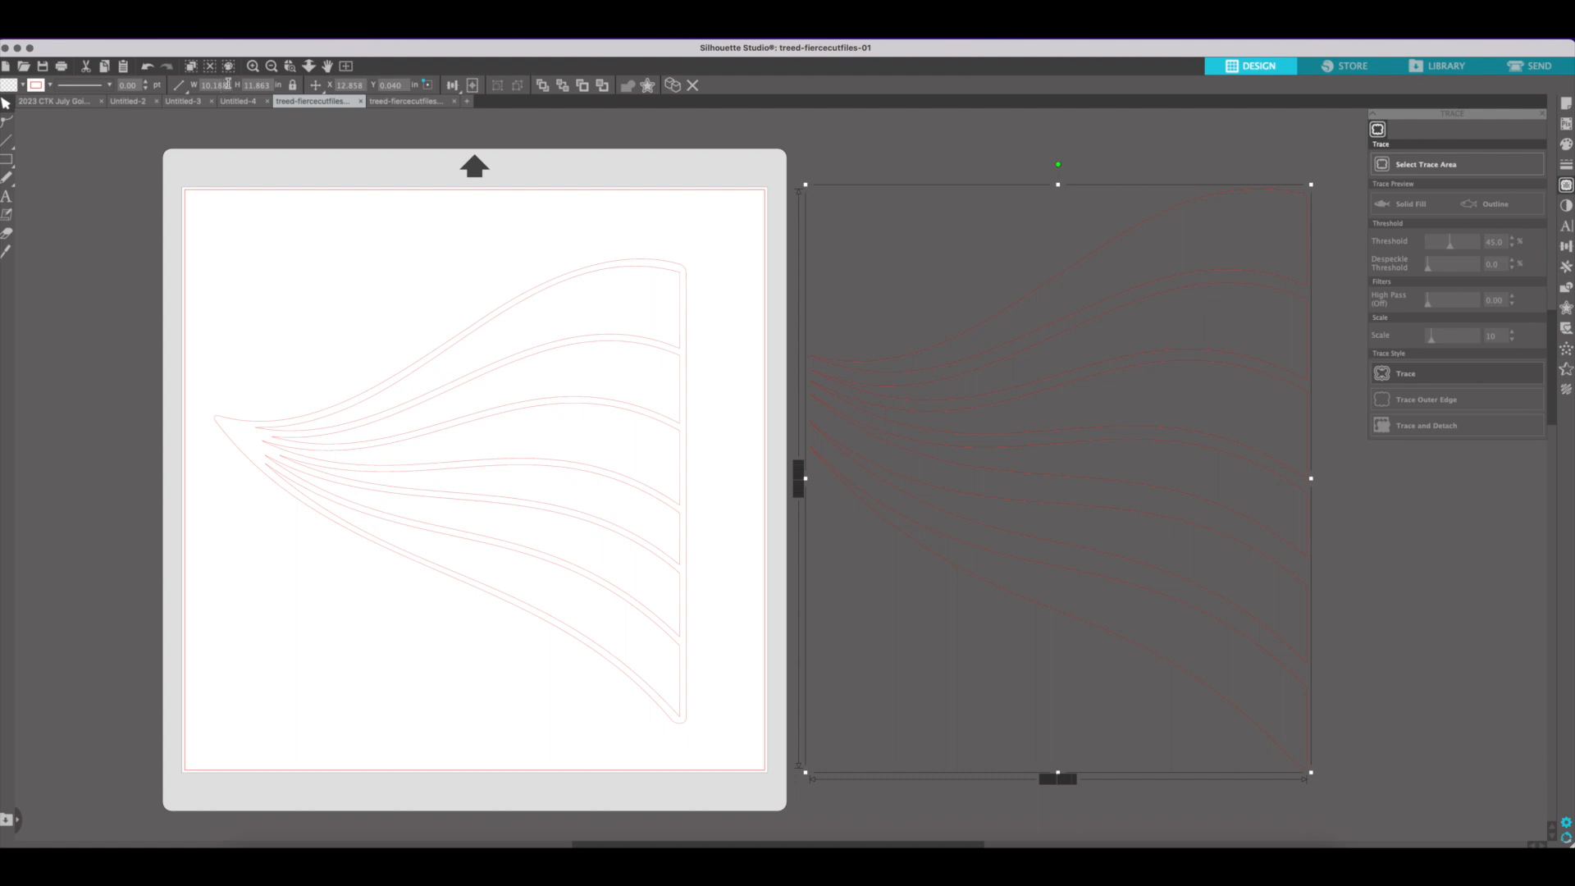
left_click(204, 83)
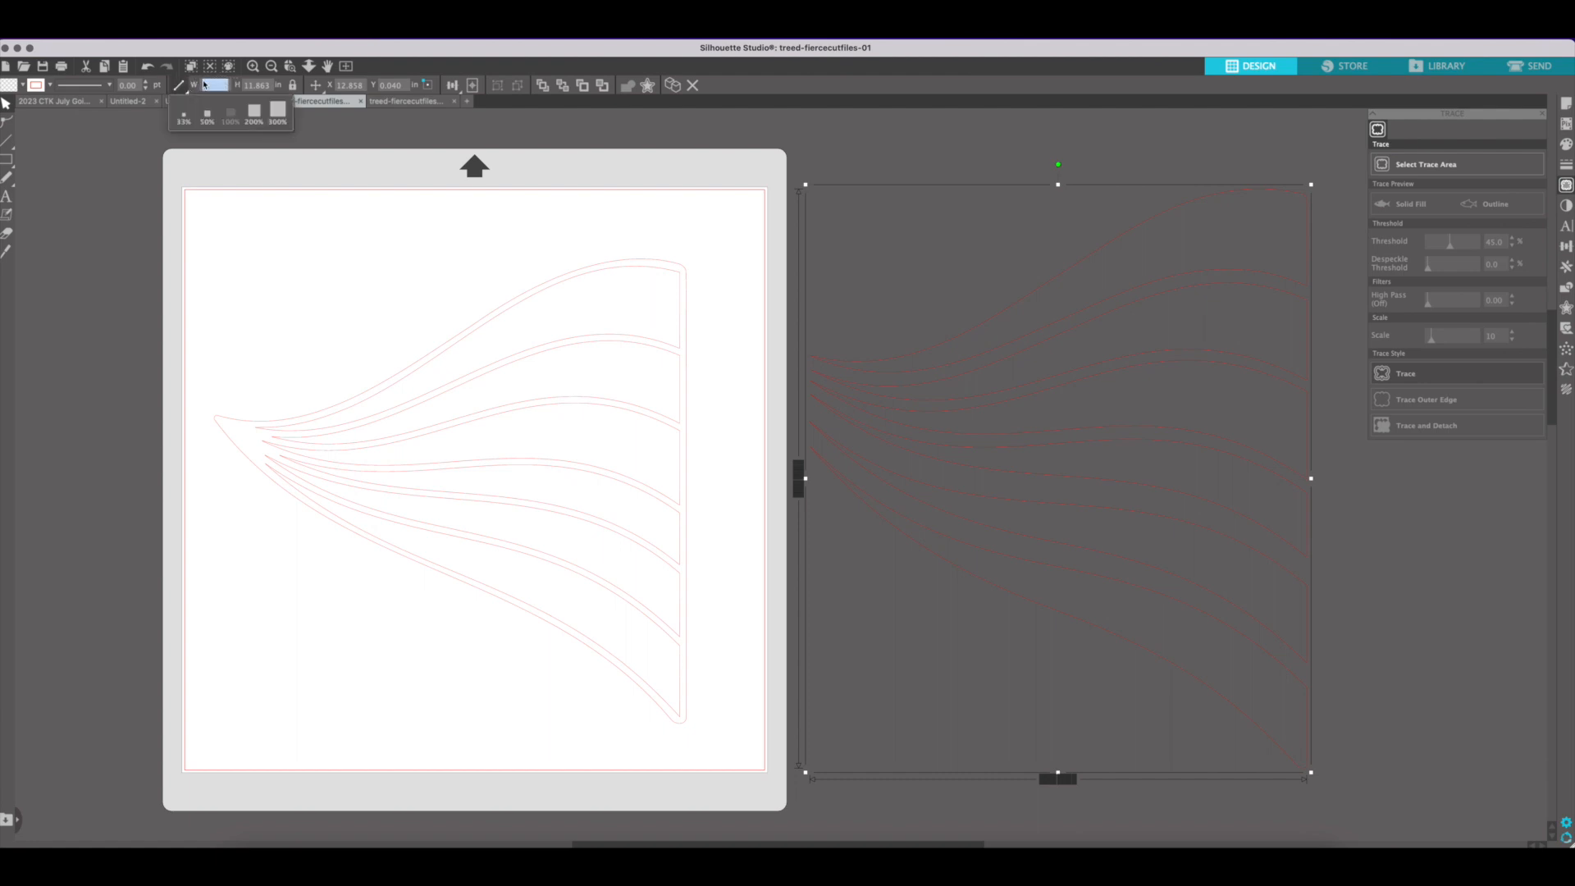
key("BackSpace")
type("9.5")
key("Return")
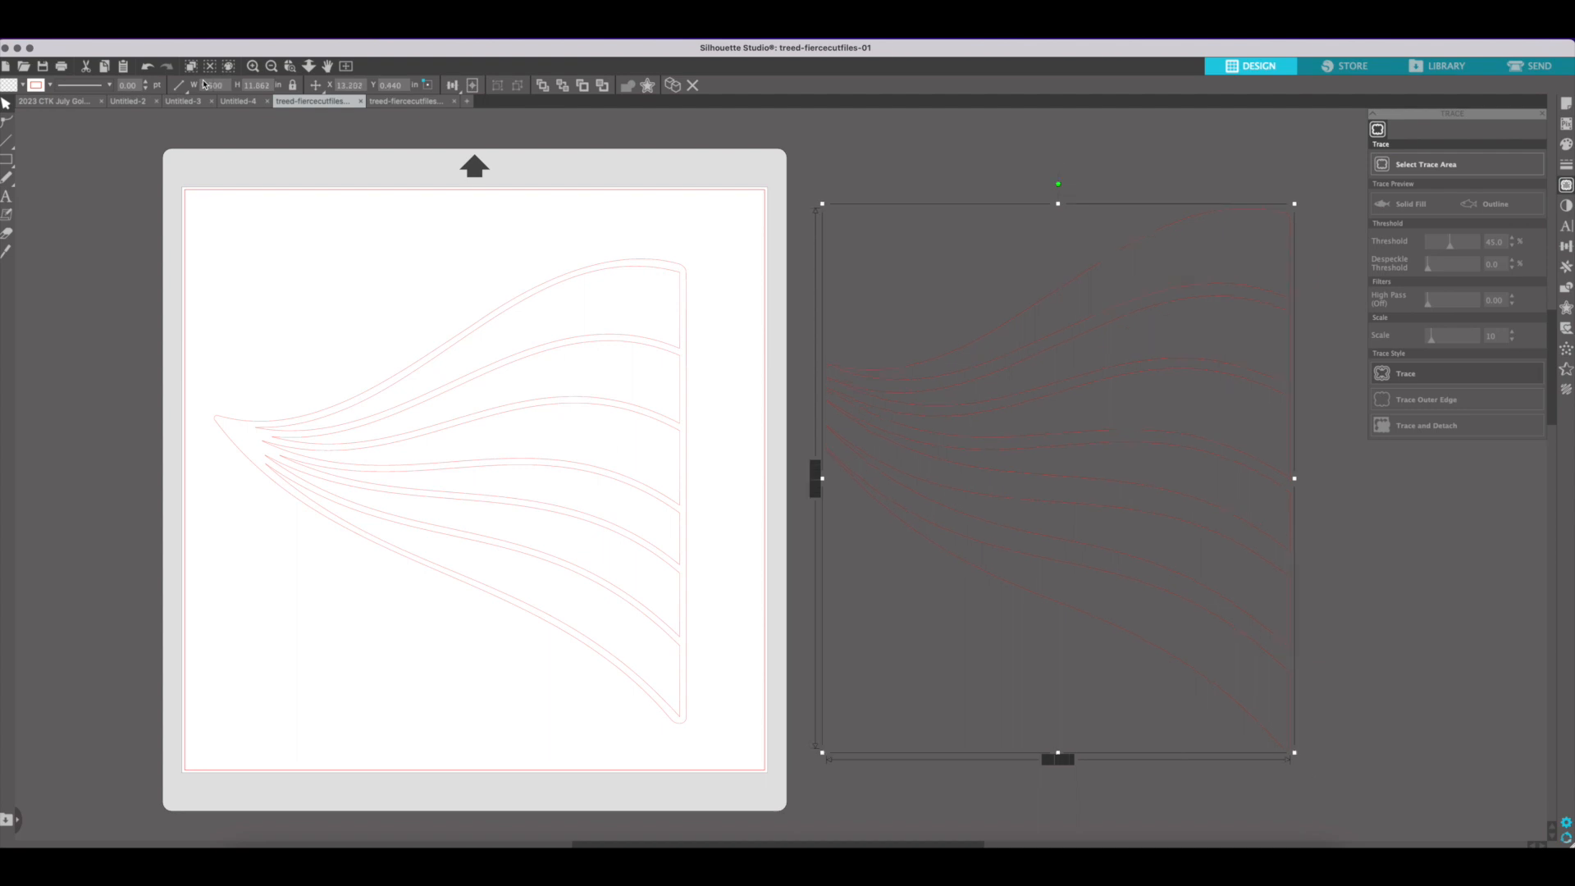
Try moving the solid stripes tracing onto the mat over the outline tracing, and undo the moves
left_click(1006, 453)
double_click(1006, 453)
left_click_drag(1006, 453, 416, 473)
key("super+z")
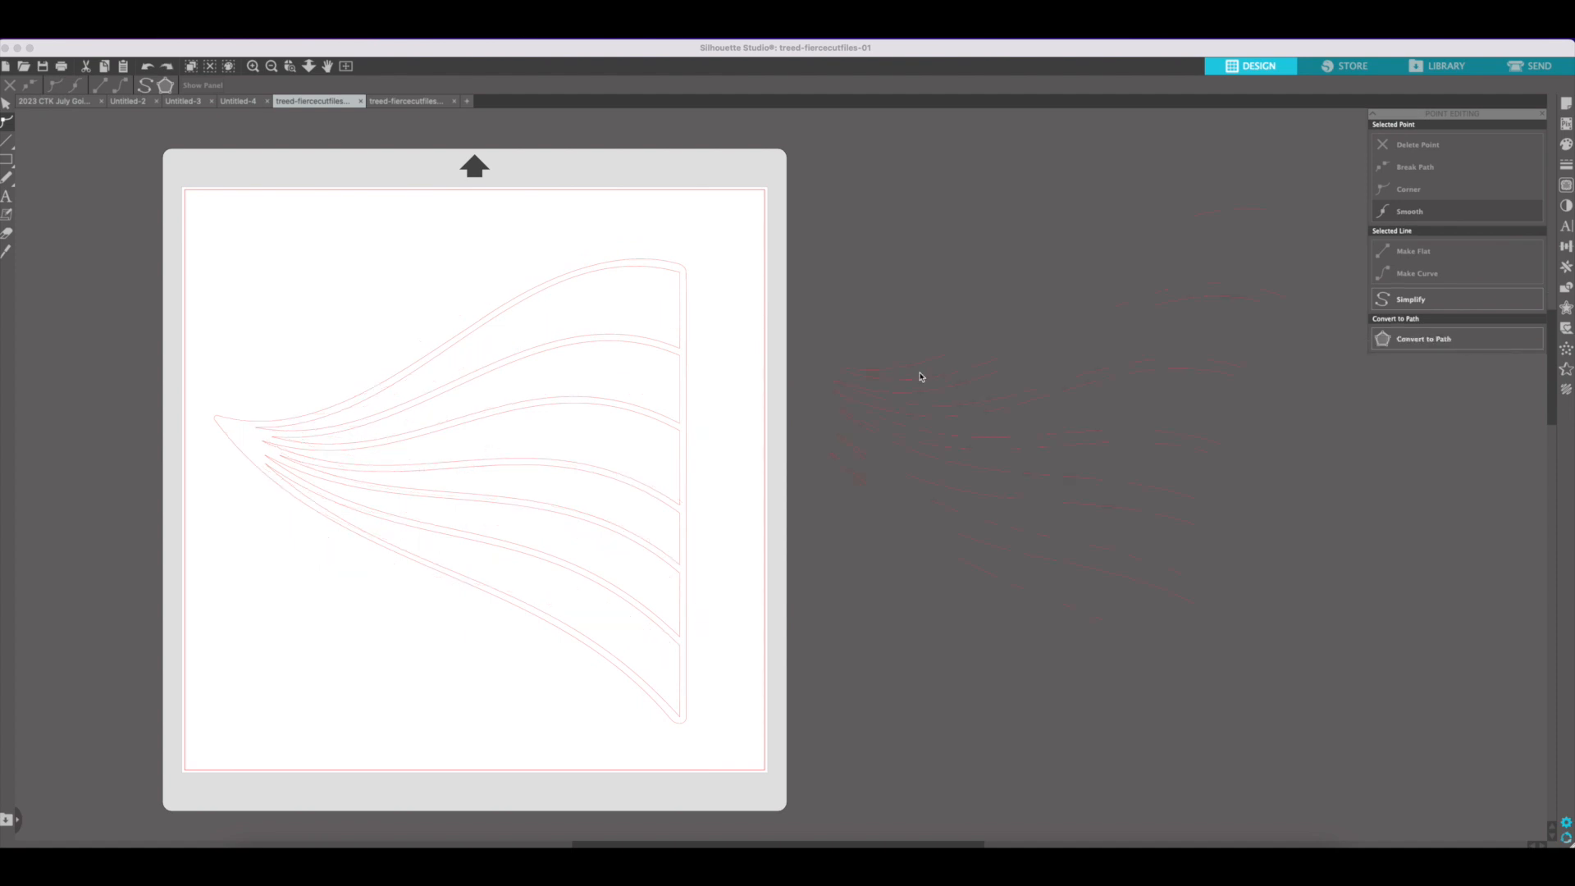
left_click(921, 471)
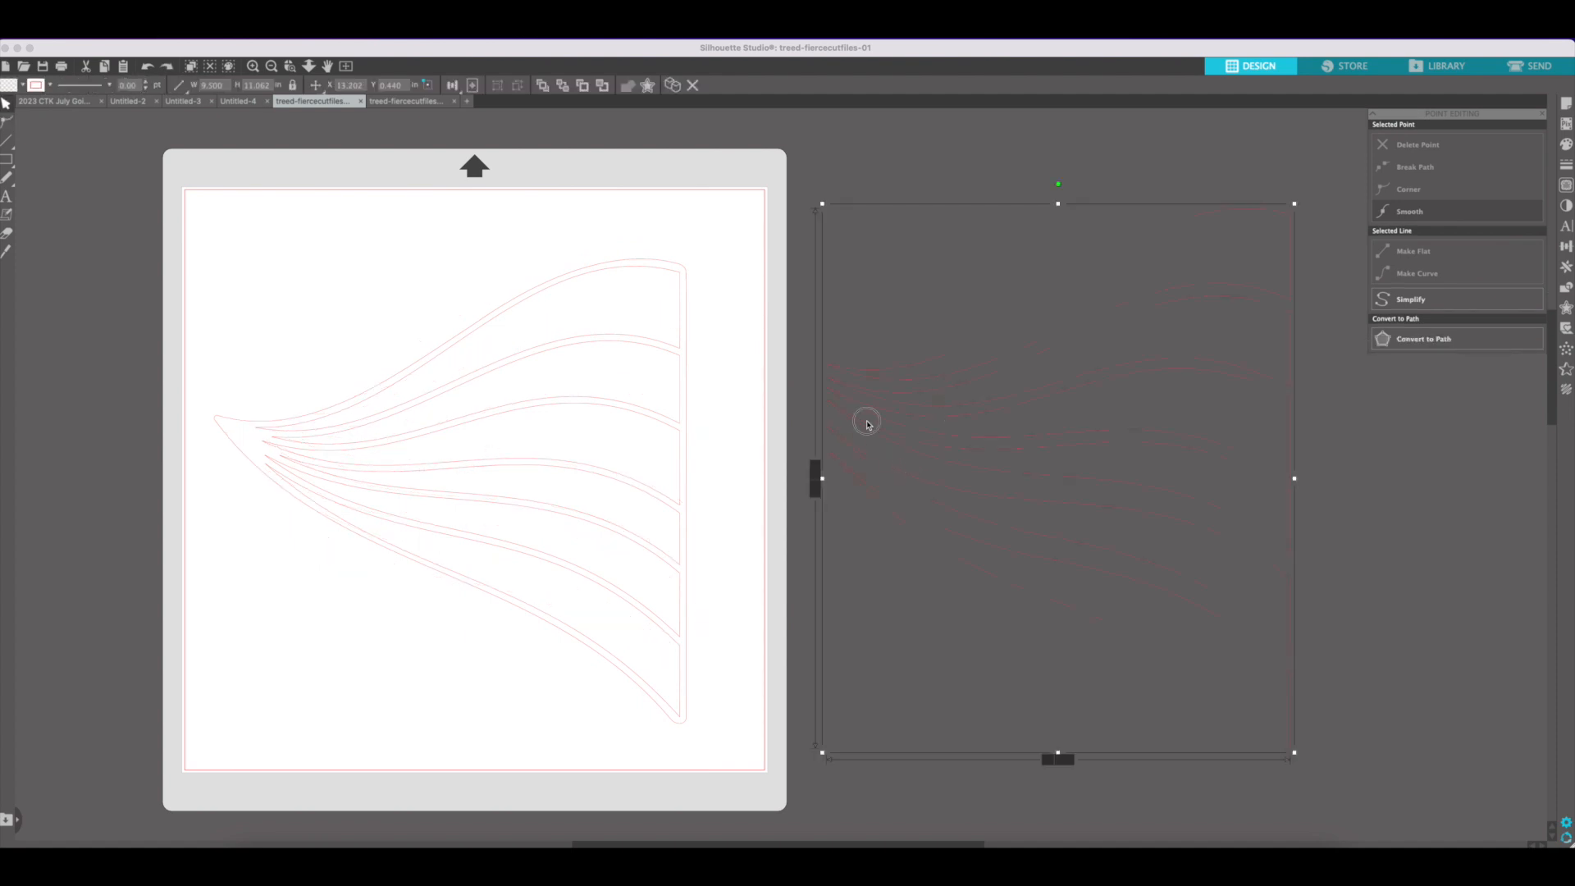
left_click_drag(1055, 355, 767, 347)
left_click(731, 366)
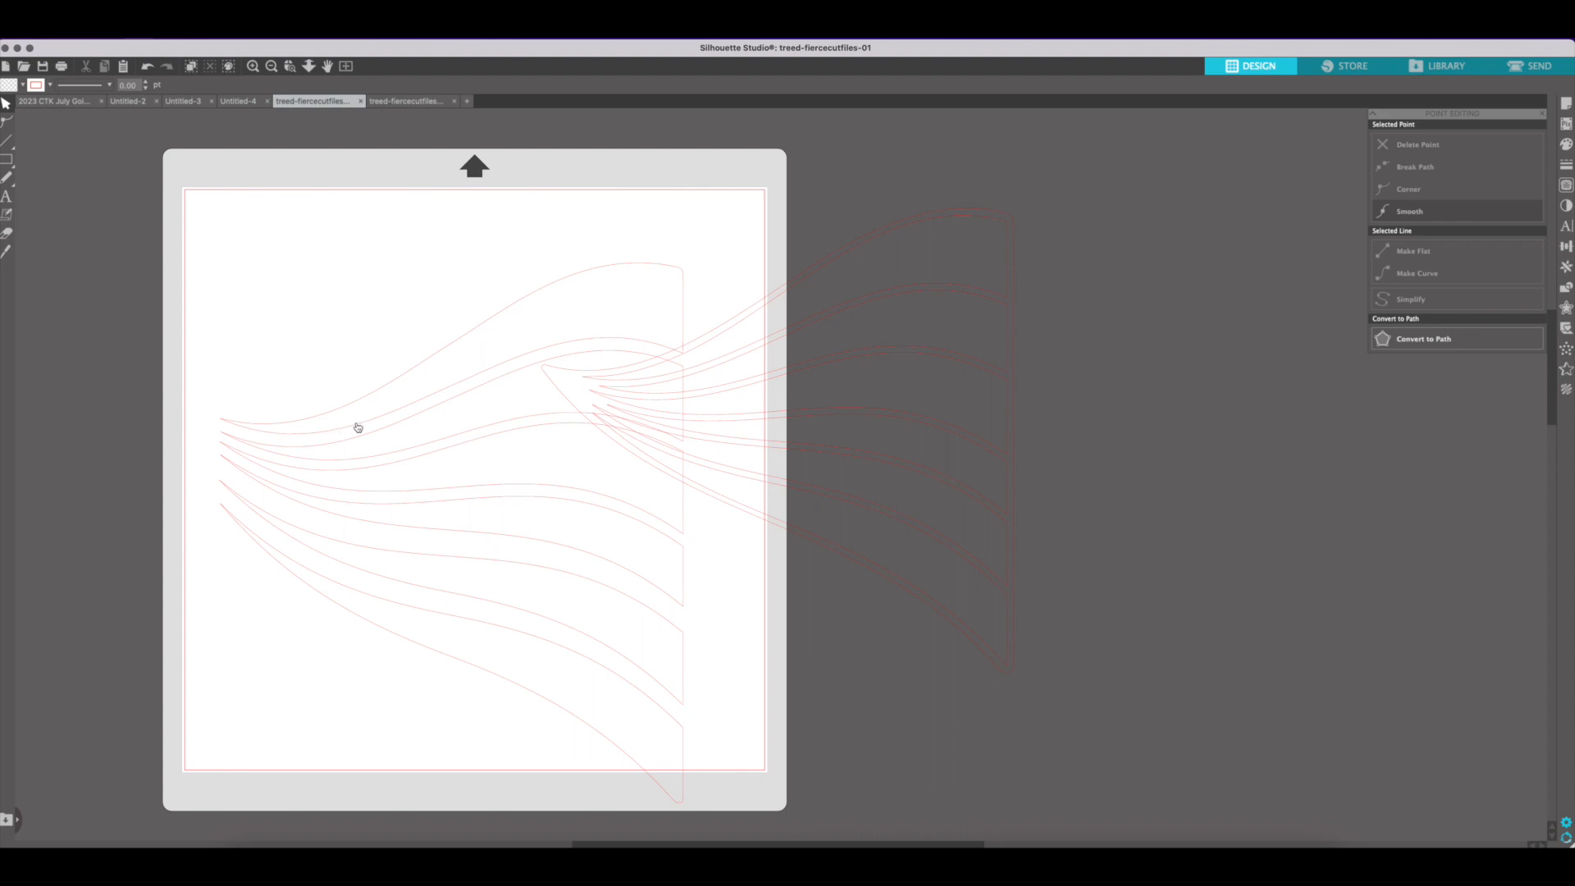
key("super+z")
key("super+shift+z")
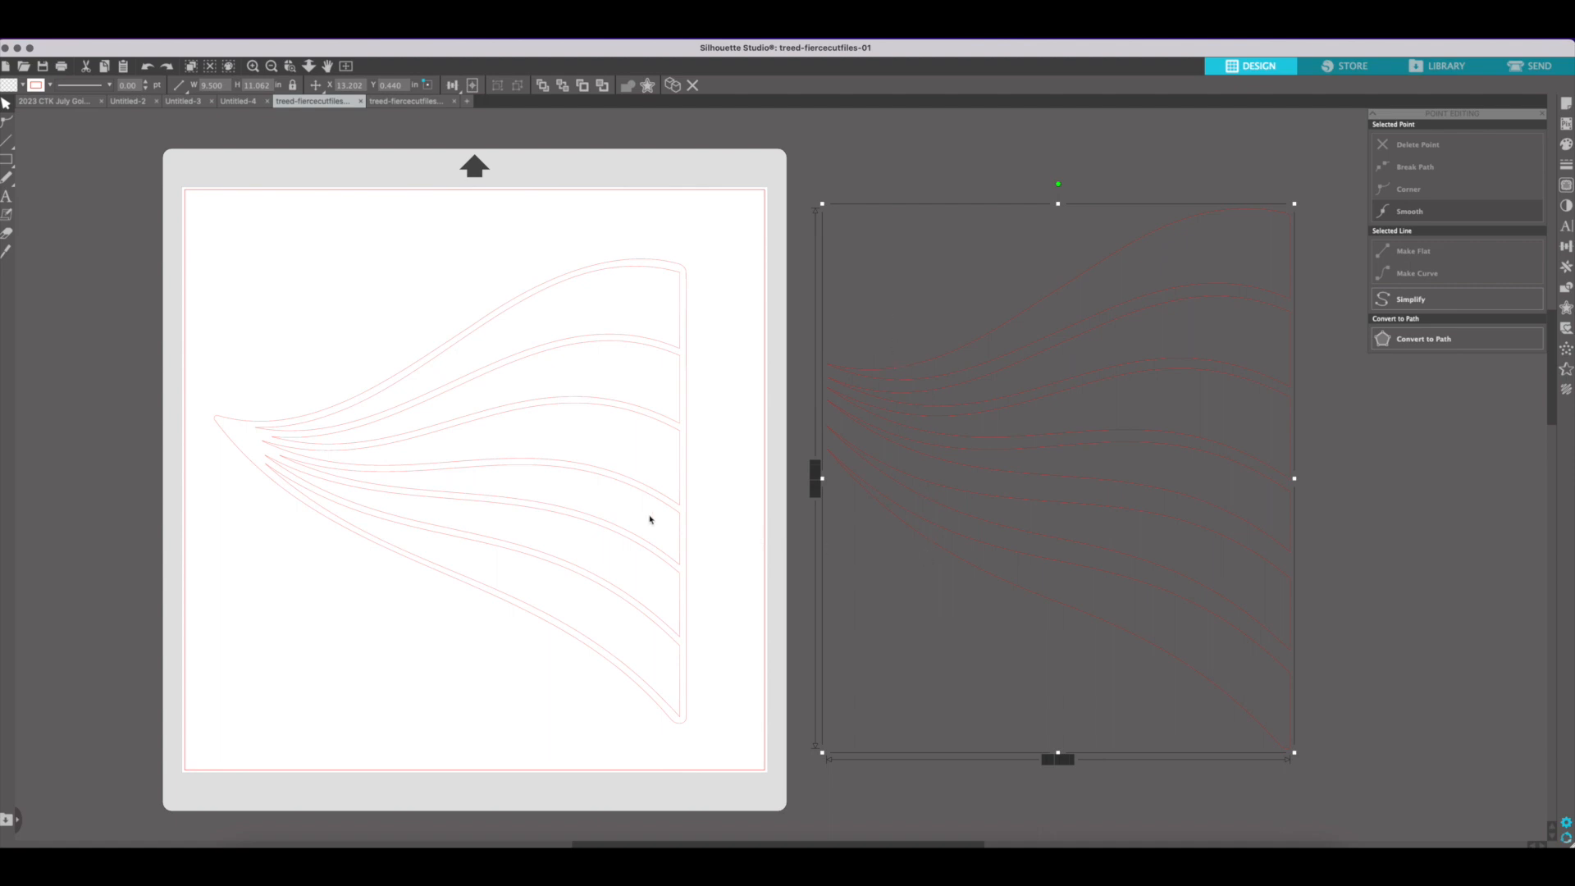
Move the solid stripes tracing into treed-fiercecutfiles-02 in place of the original image and position it on the mat
left_click(685, 451)
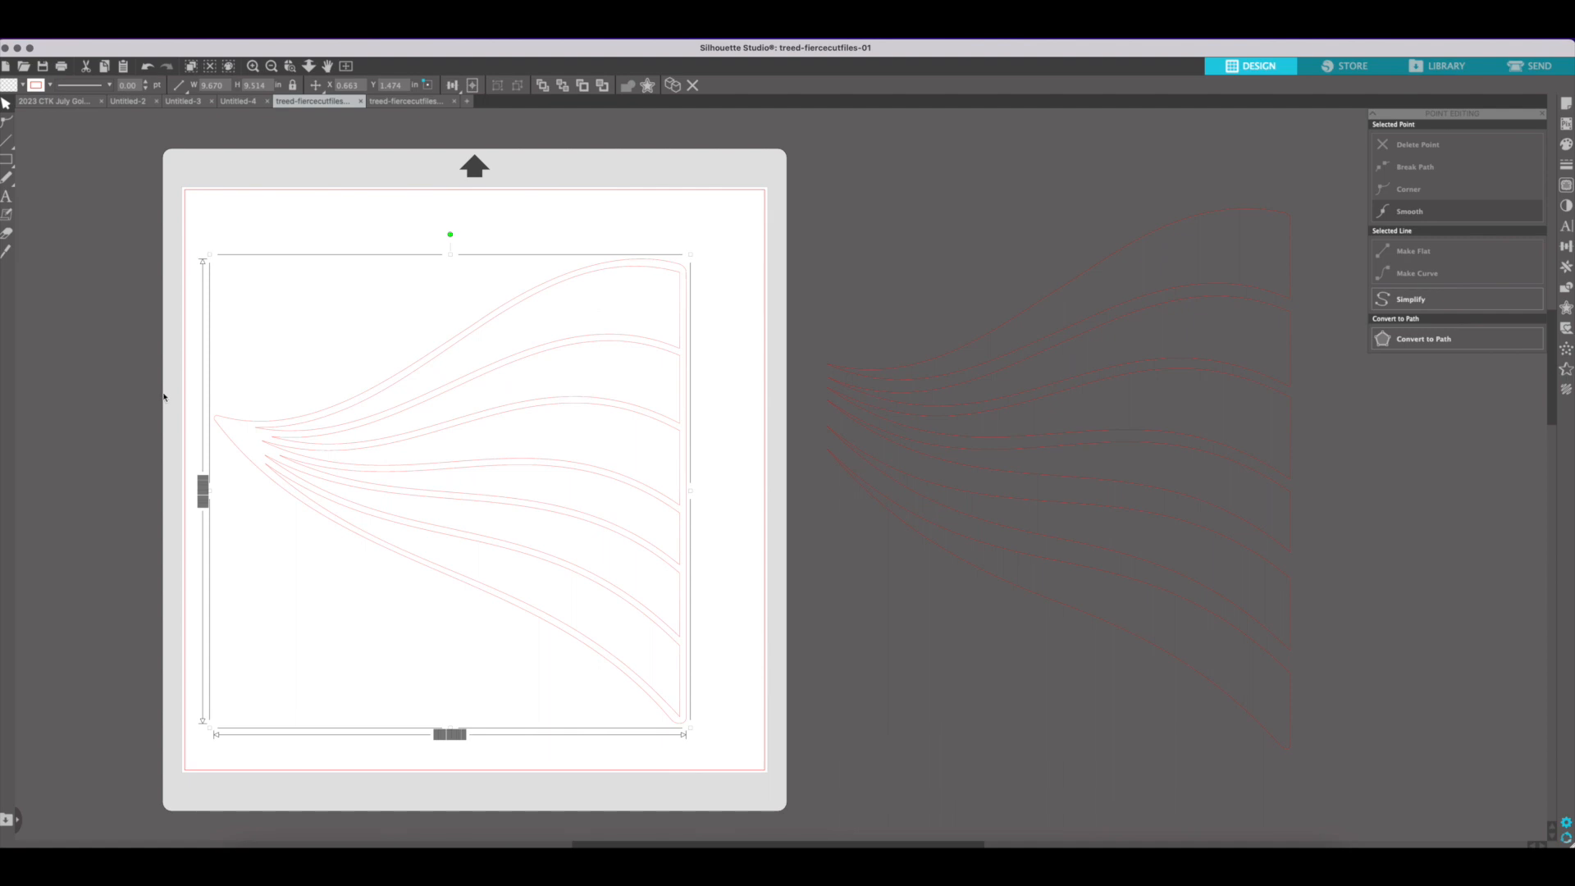
left_click(863, 379)
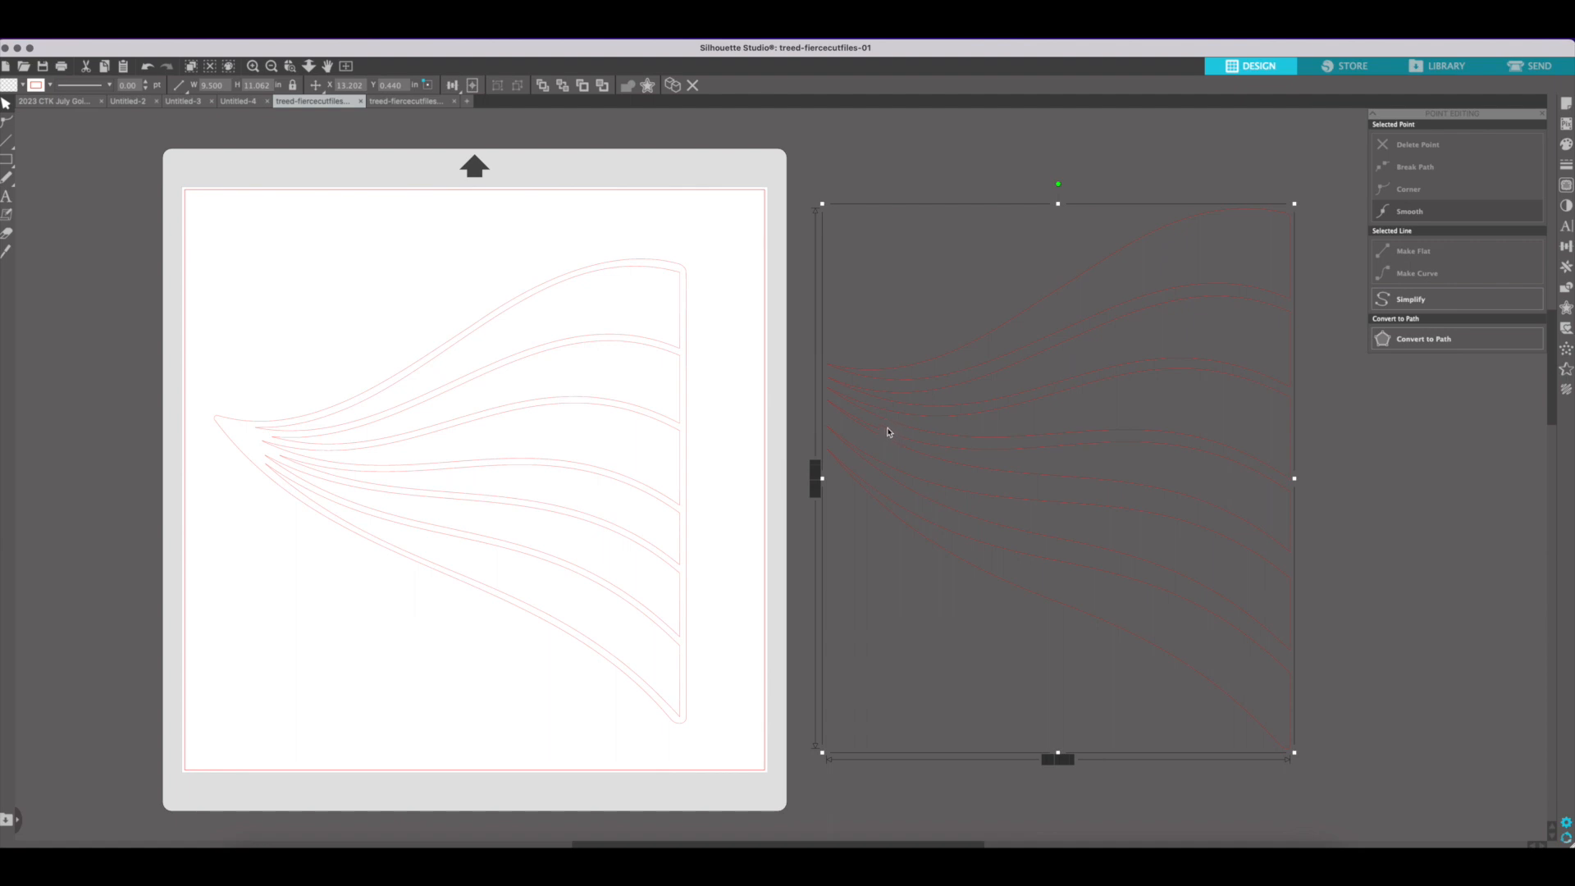
key("Delete")
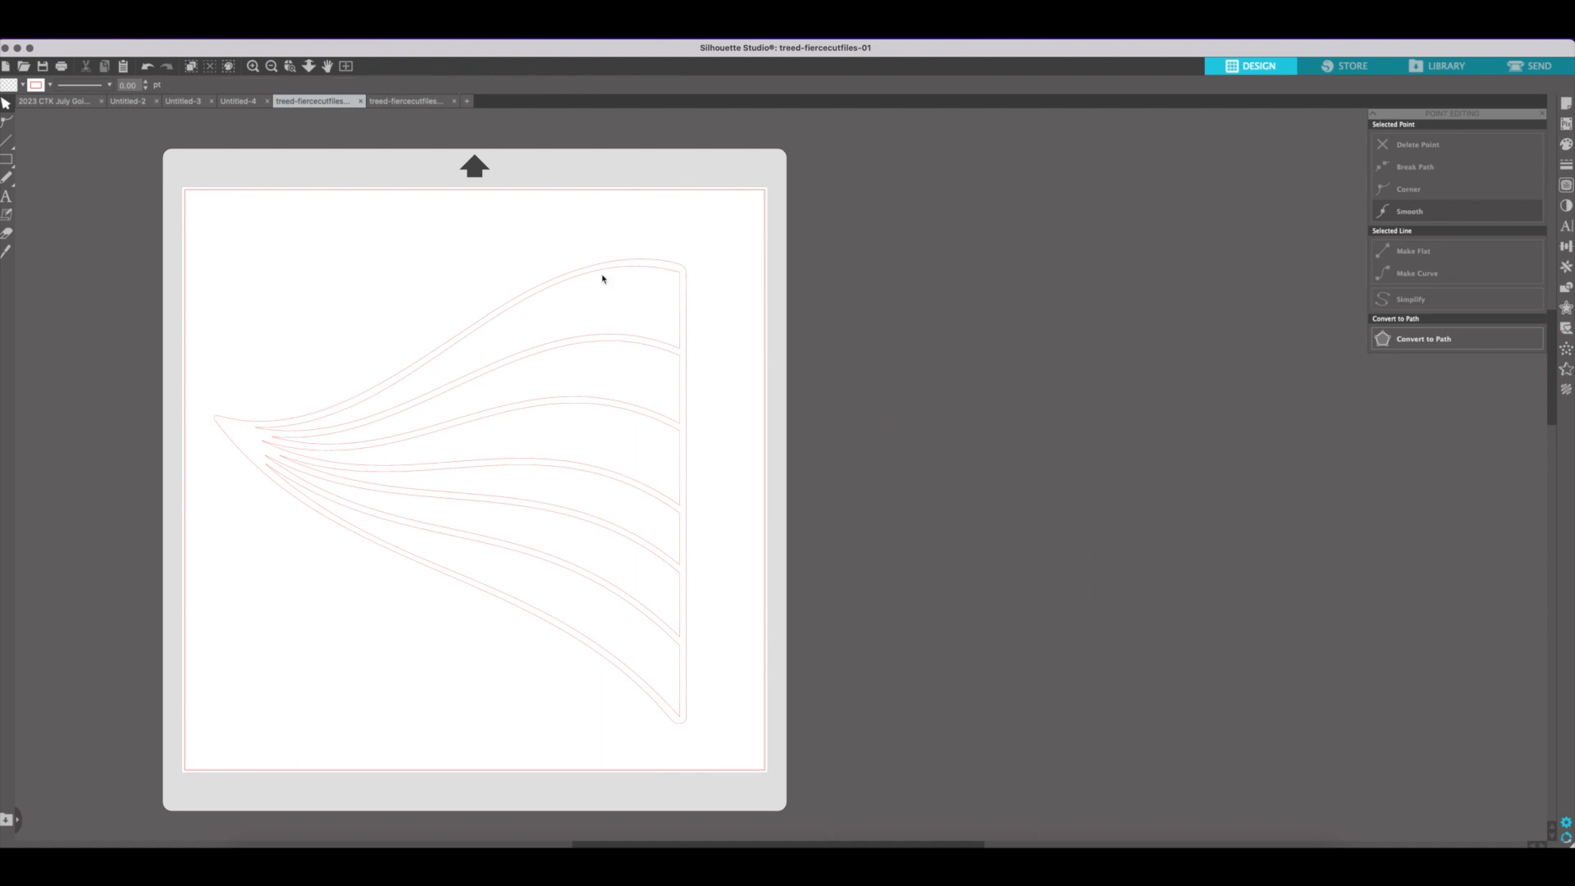
left_click(415, 101)
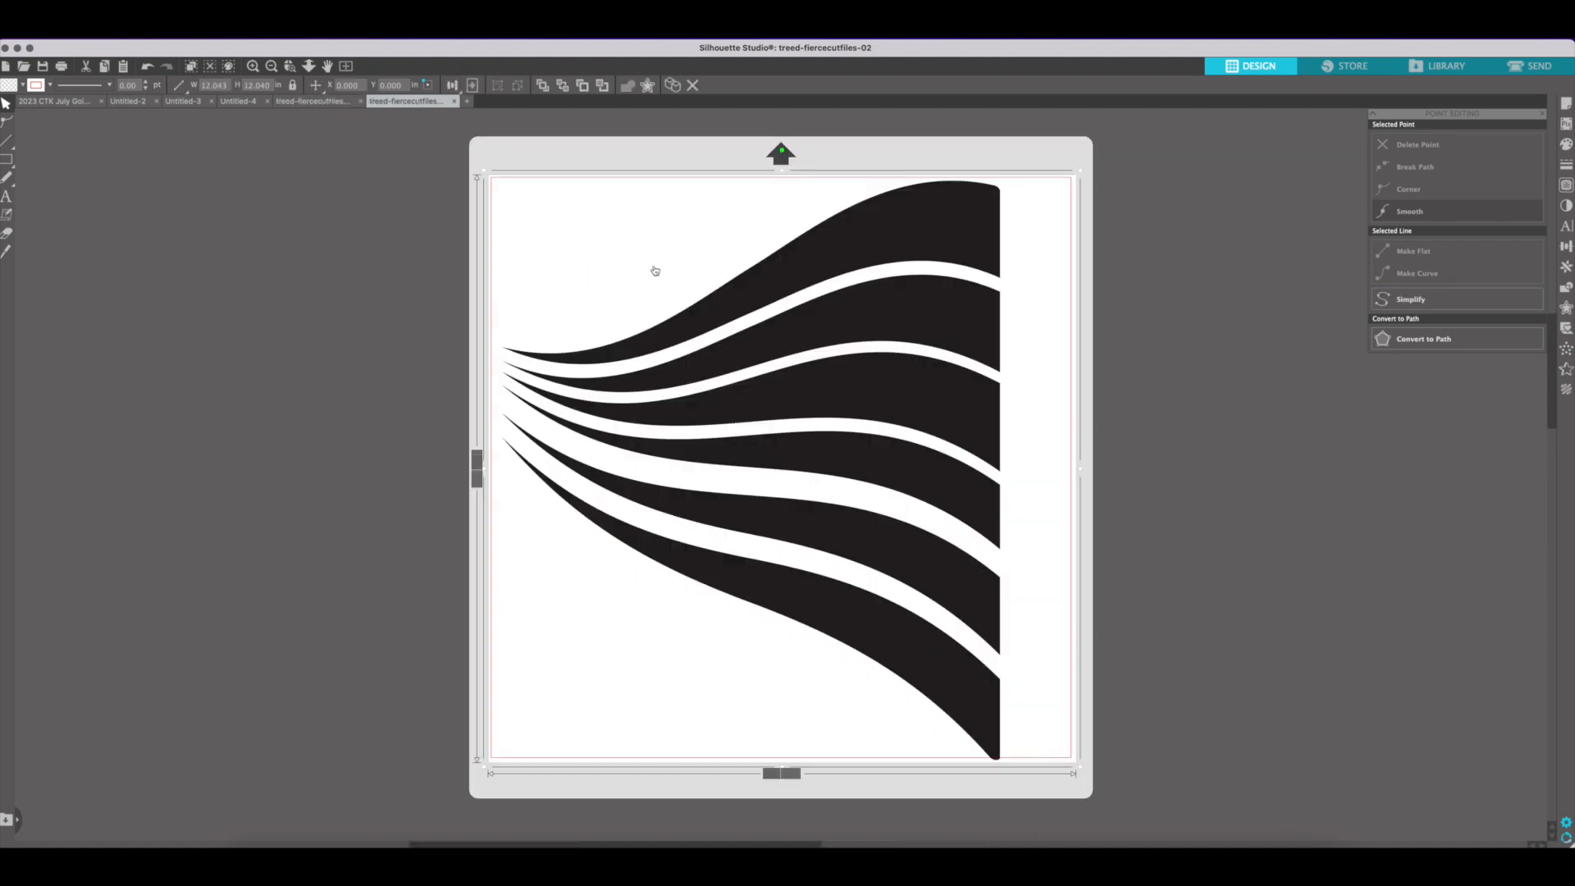
key("Delete")
key("super+v")
mouse_move(1238, 495)
left_mouse_down()
mouse_move(588, 468)
mouse_move(623, 467)
left_mouse_up()
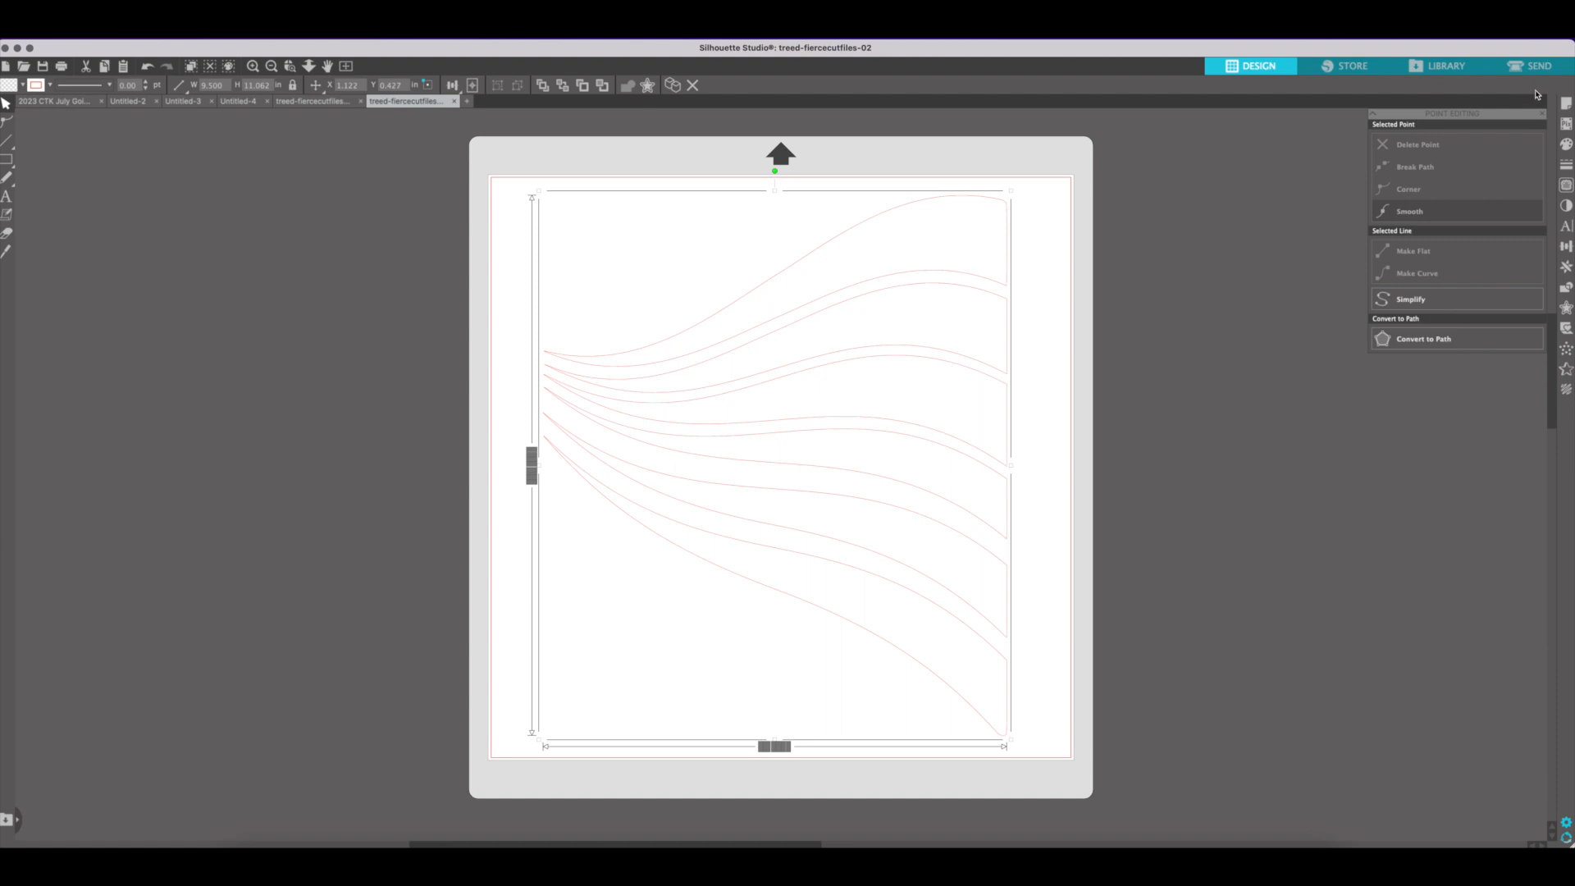
Turn on registration marks for the solid stripes document and set their line thickness to 0.30 mm
left_click(1564, 105)
left_click(1418, 129)
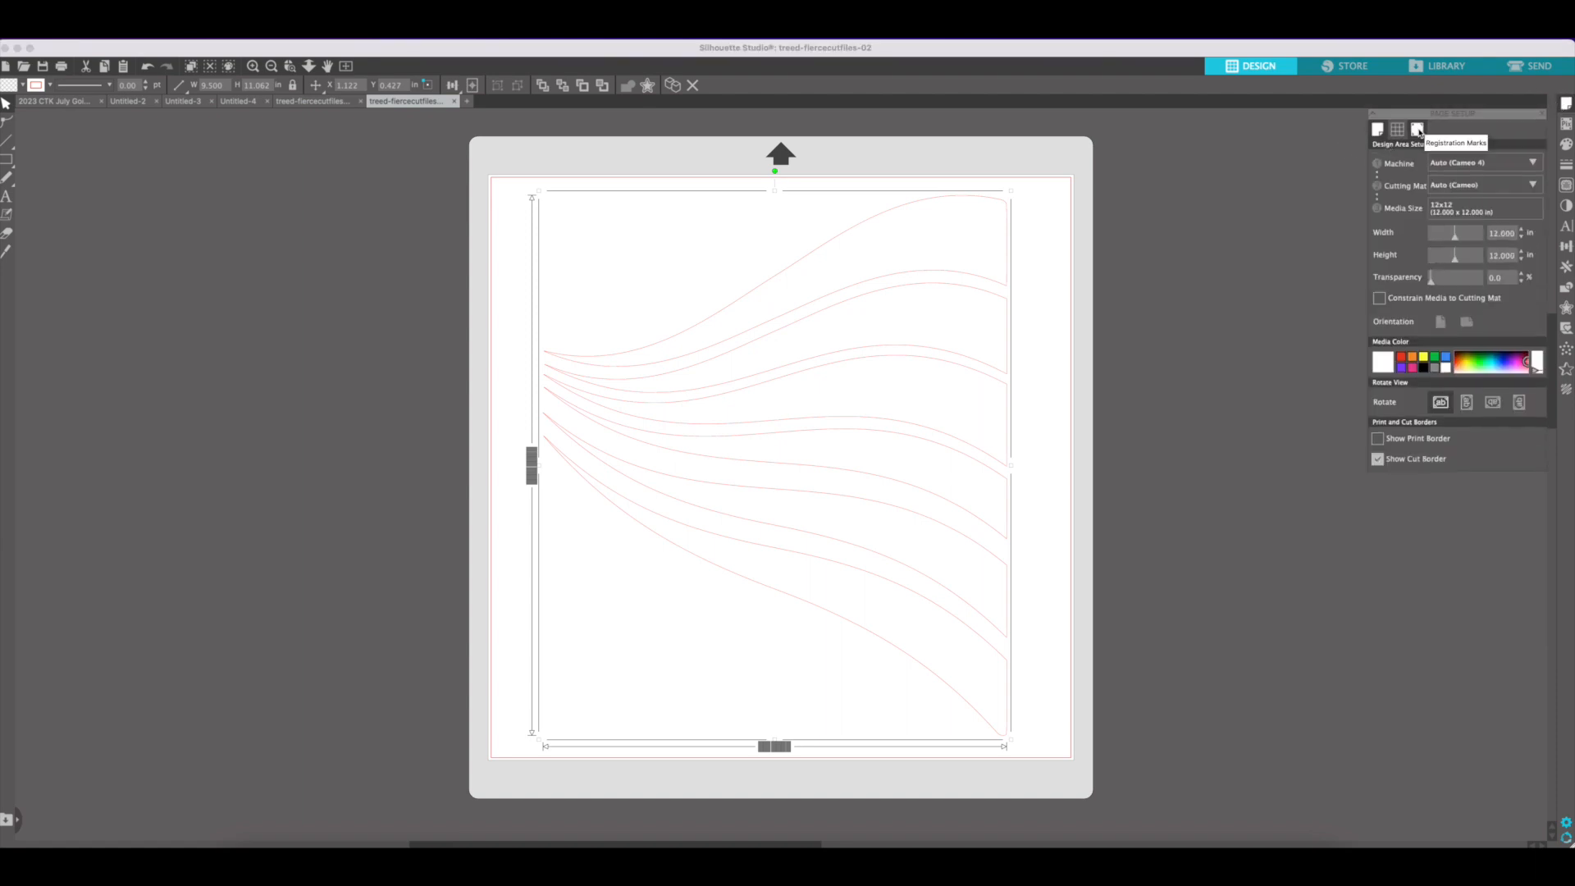
left_click(1418, 130)
left_click(1380, 162)
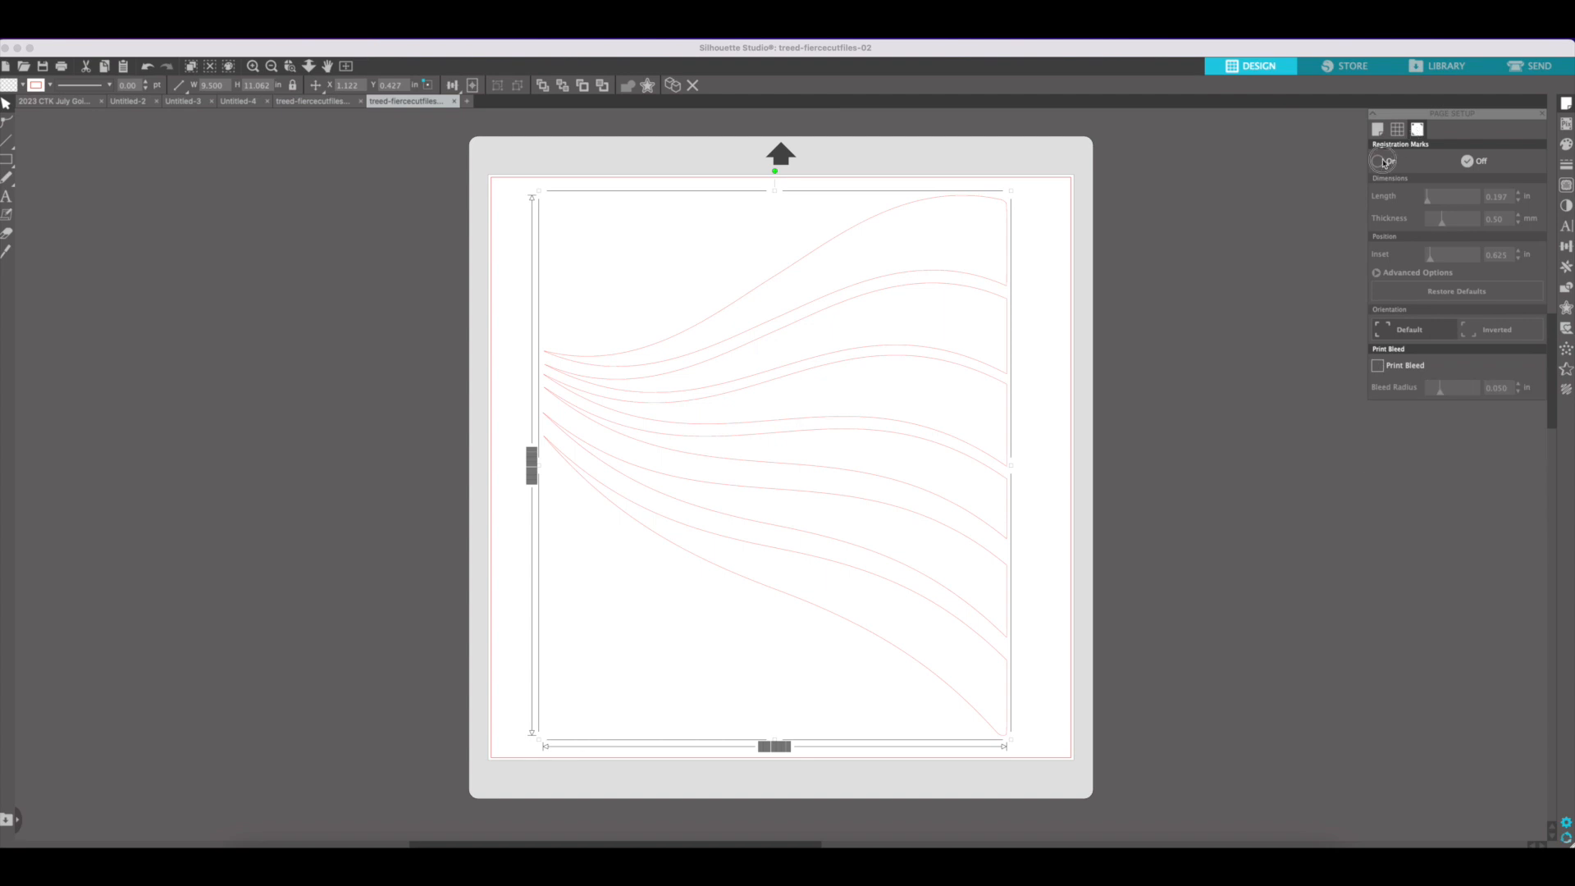
left_click(1518, 223)
left_click(1519, 222)
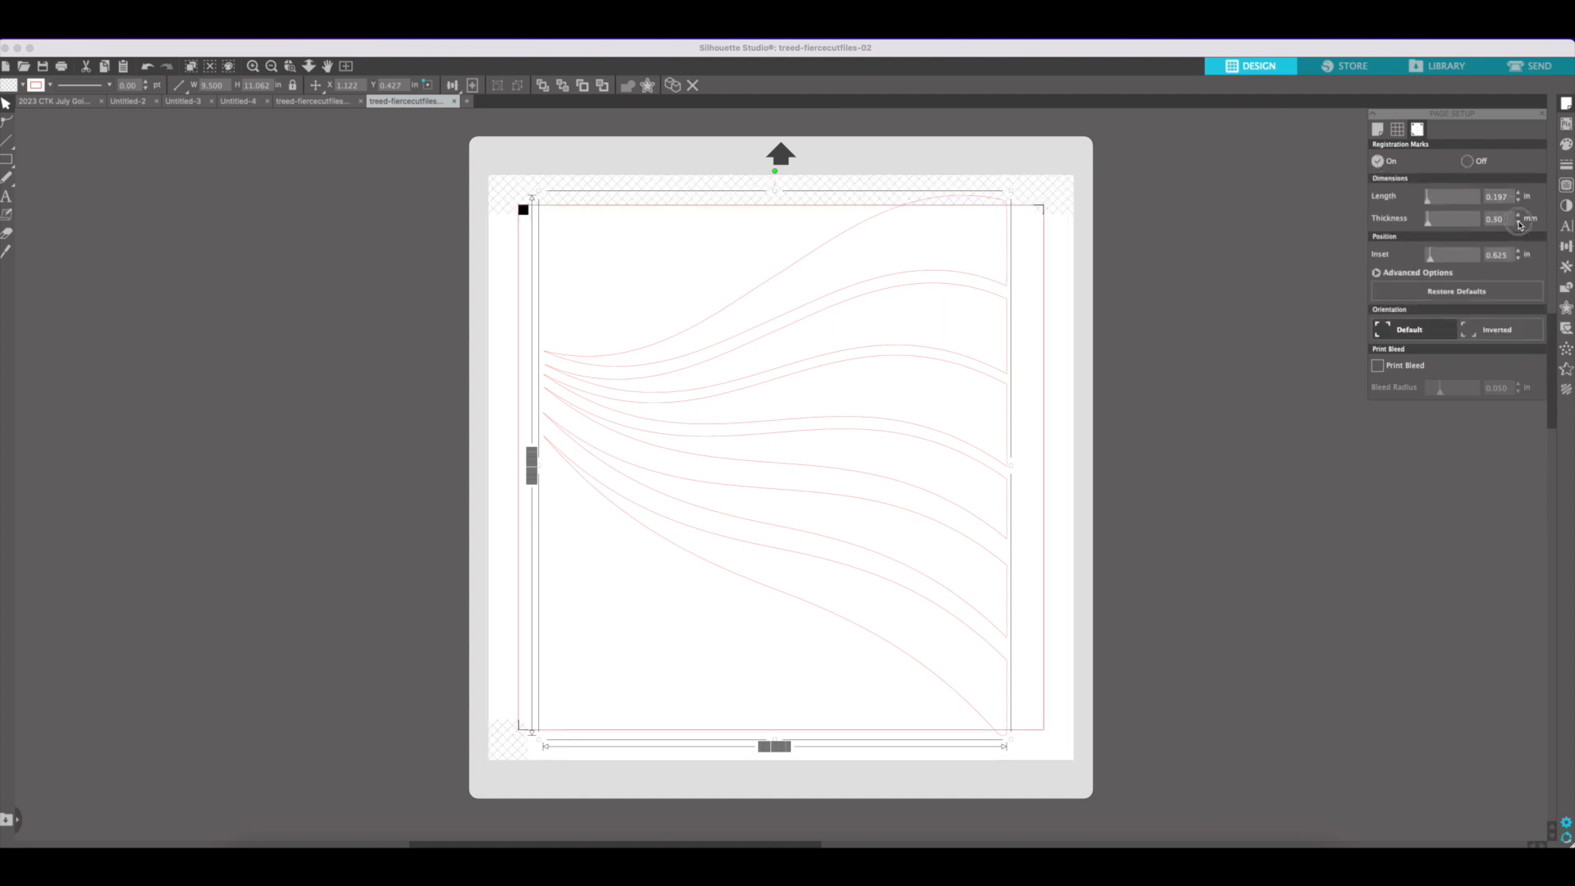
Set the registration mark inset to 0.394 in and the page size to 8.5 in wide by 11 in high
left_click(1519, 259)
left_click(1519, 260)
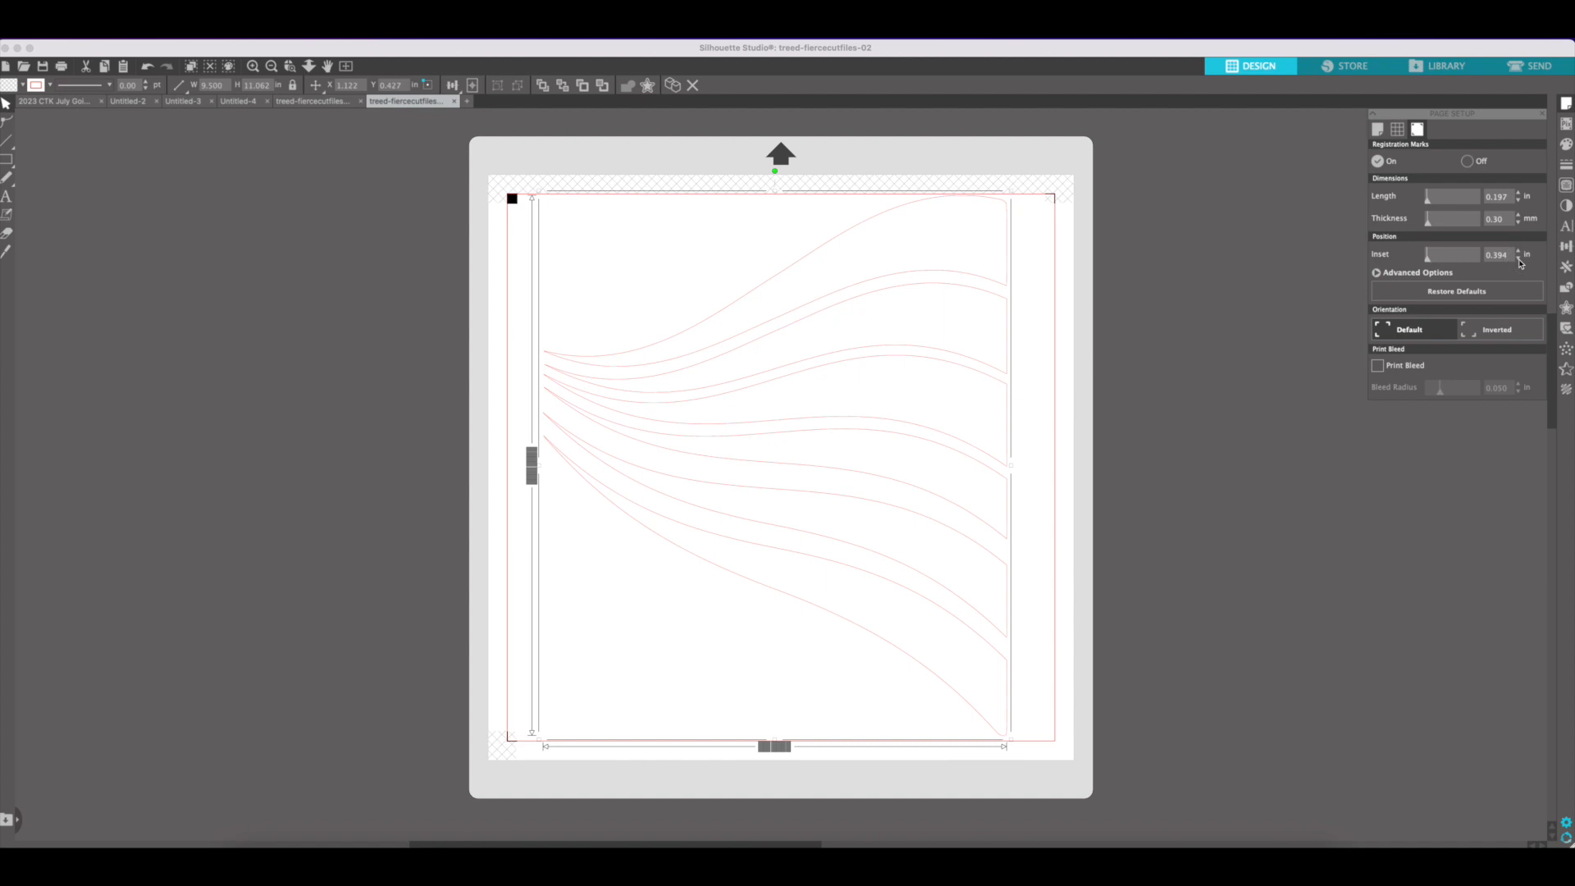
left_click(1378, 129)
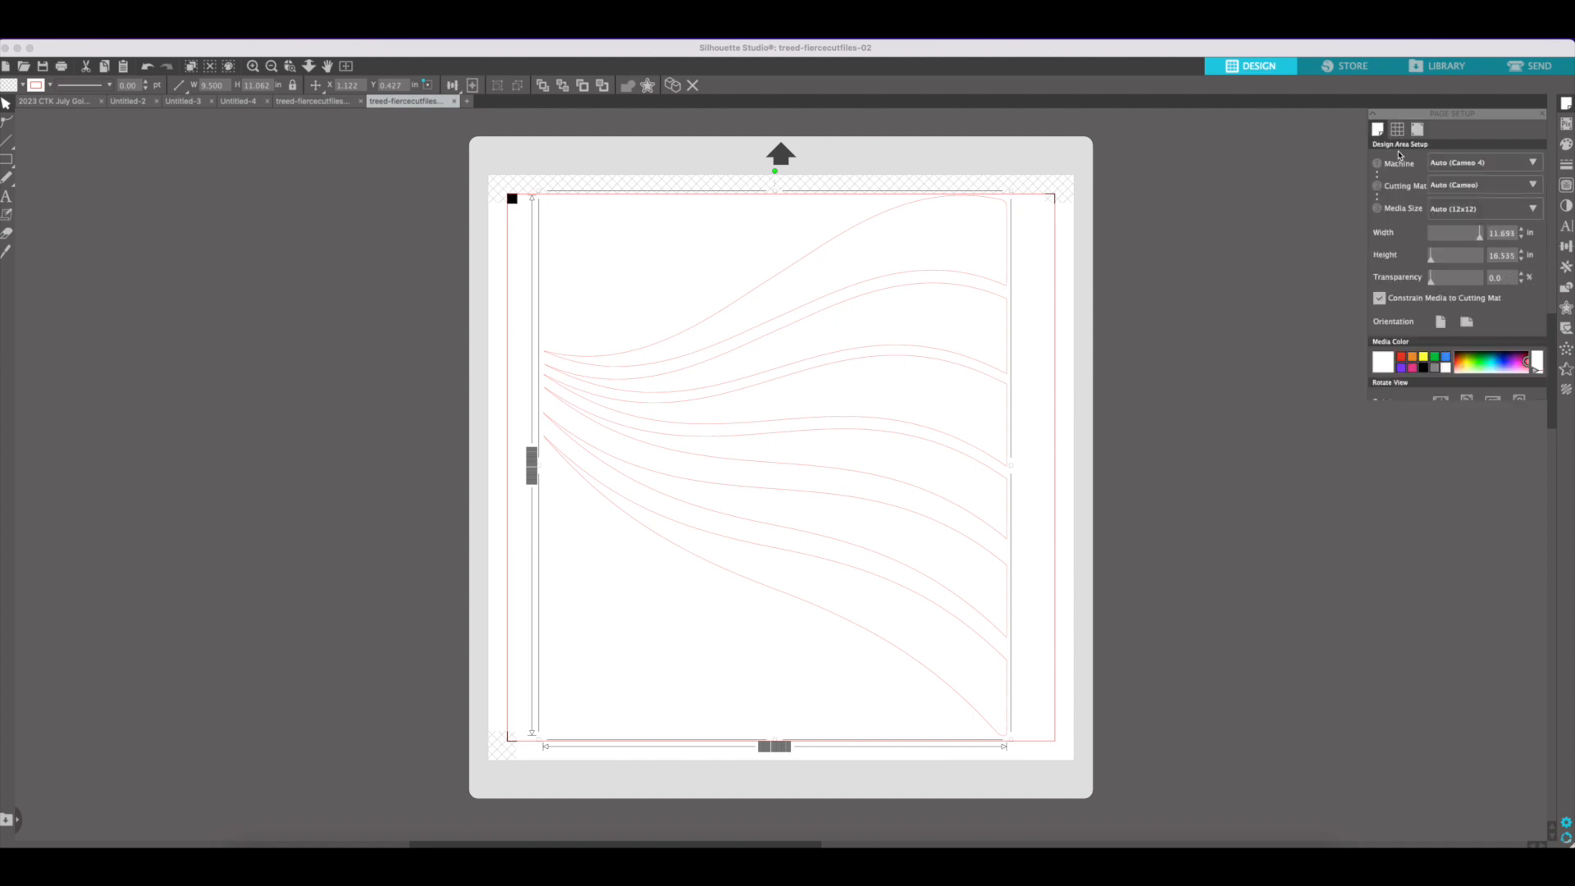
left_click(1514, 237)
type("8.5")
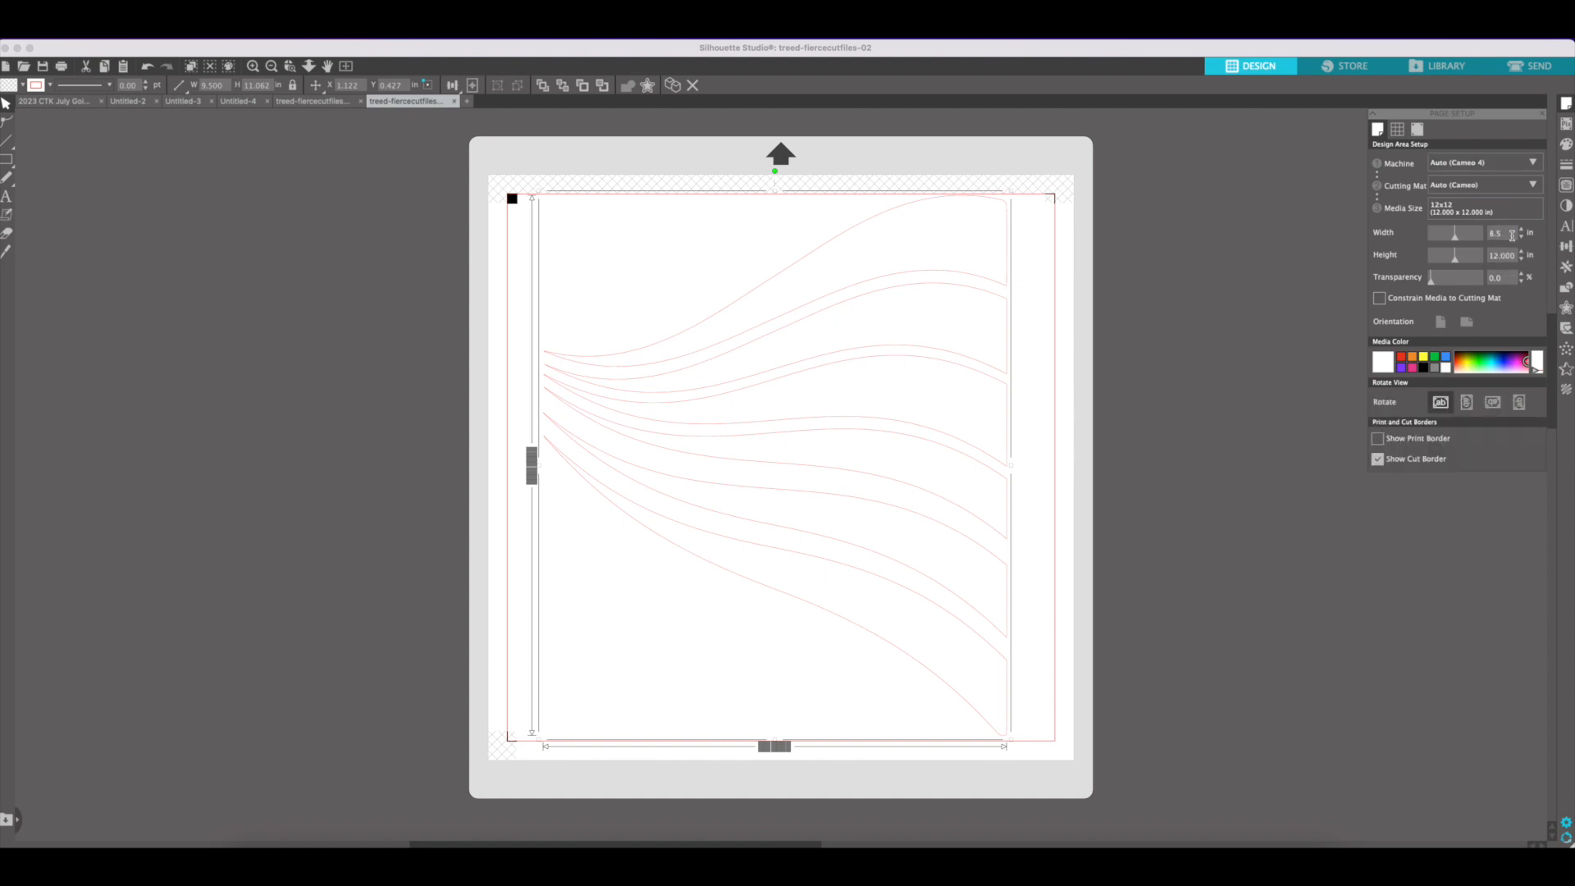
key("Return")
left_click(1501, 255)
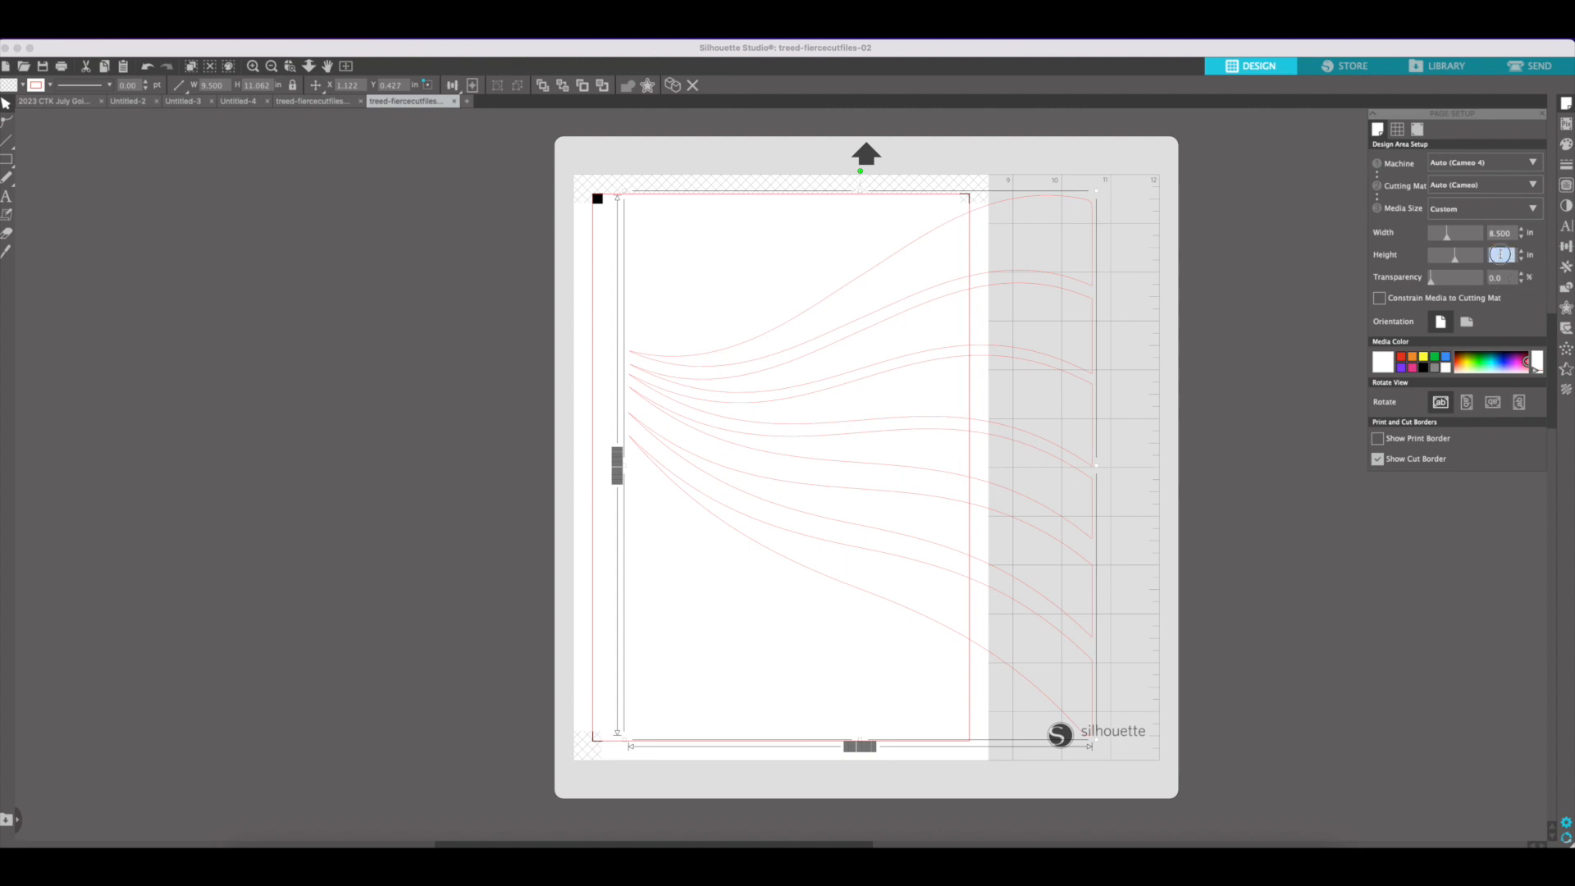
type("1")
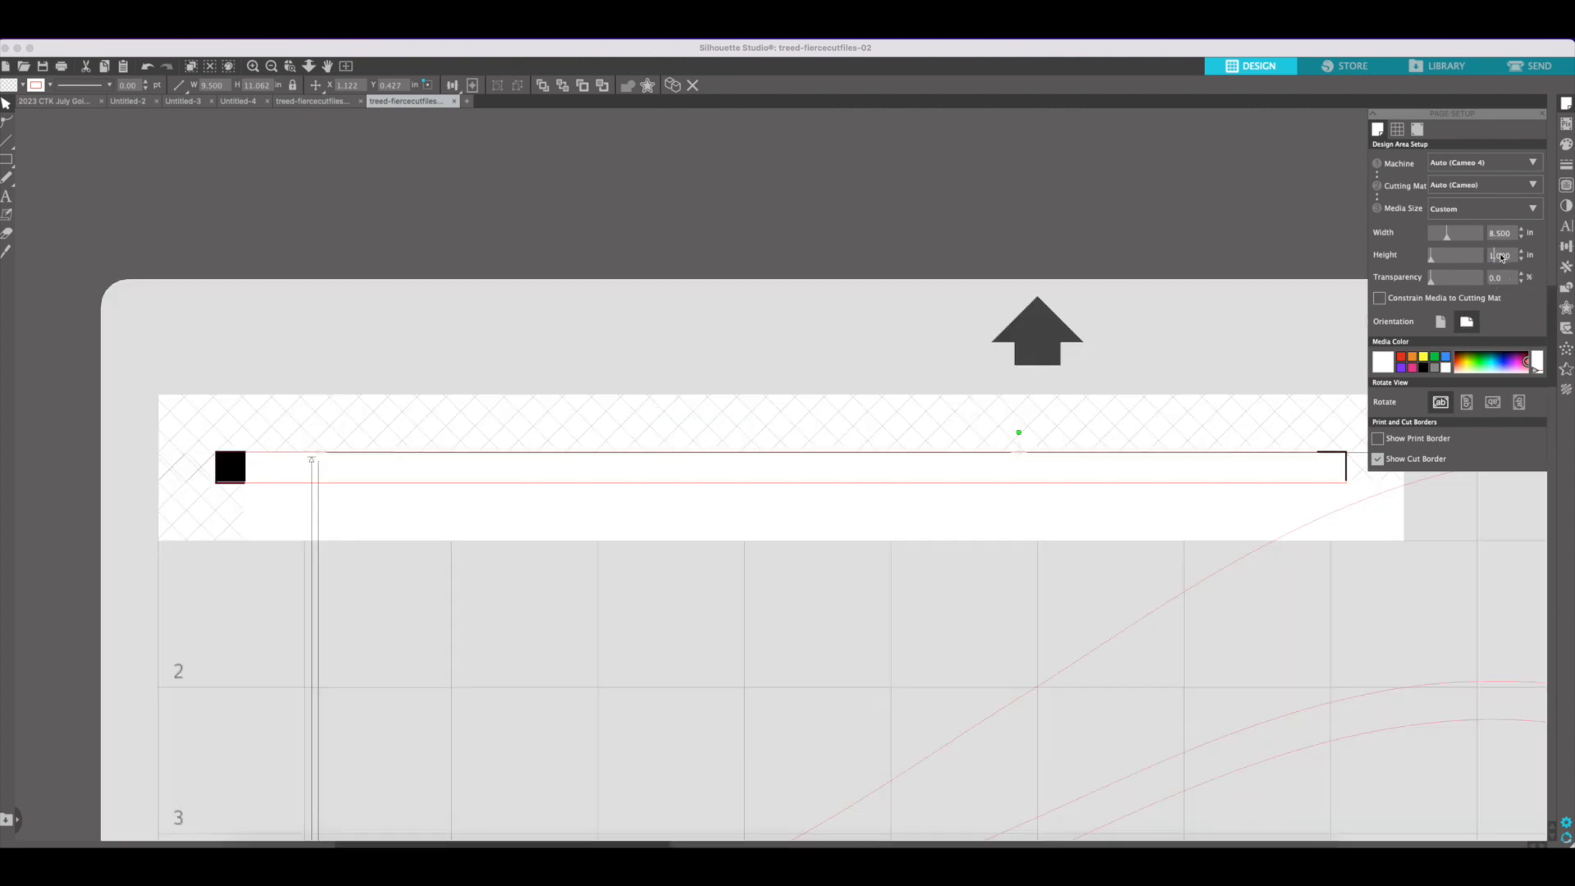
left_click_drag(1514, 255, 1448, 255)
type("11")
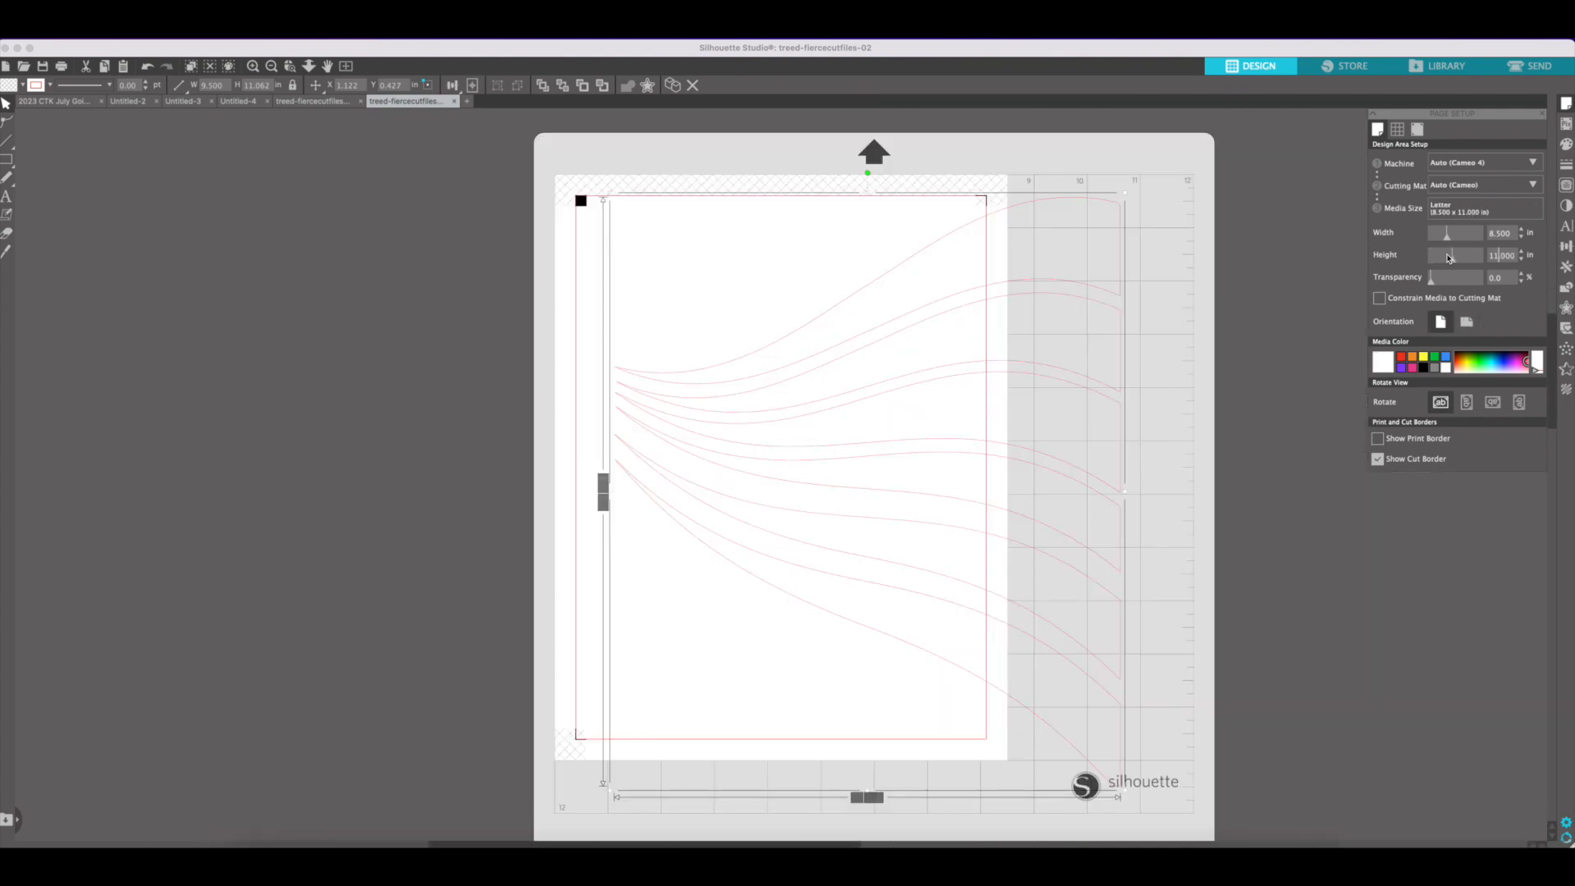
Release the stripes' compound path, move all stripes off the mat, and place the uppermost one back on the page
right_click(1097, 293)
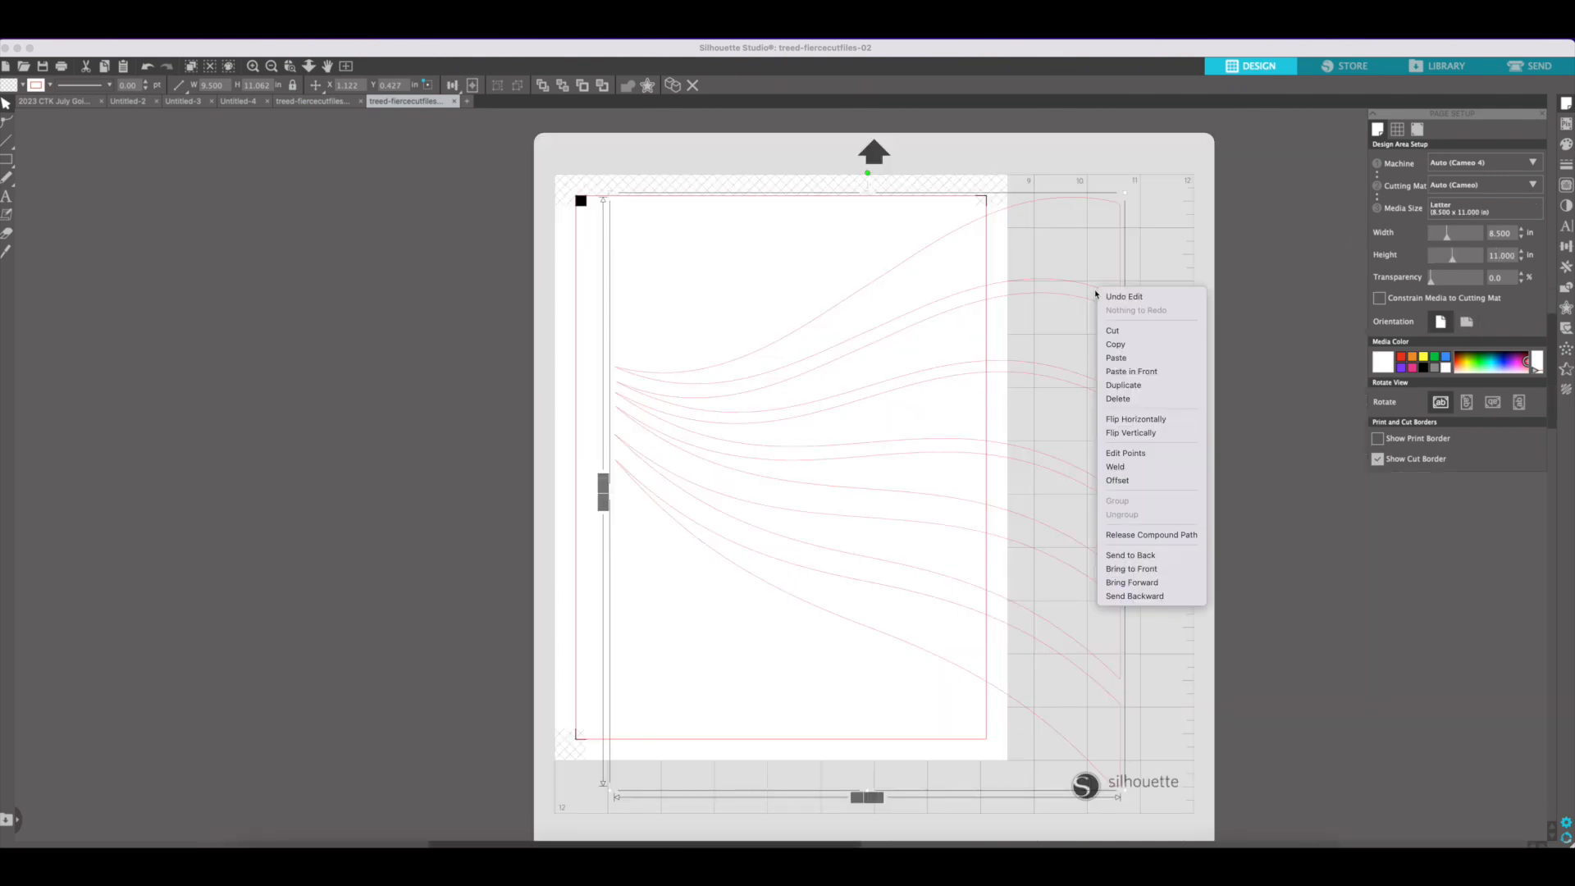
left_click(1151, 534)
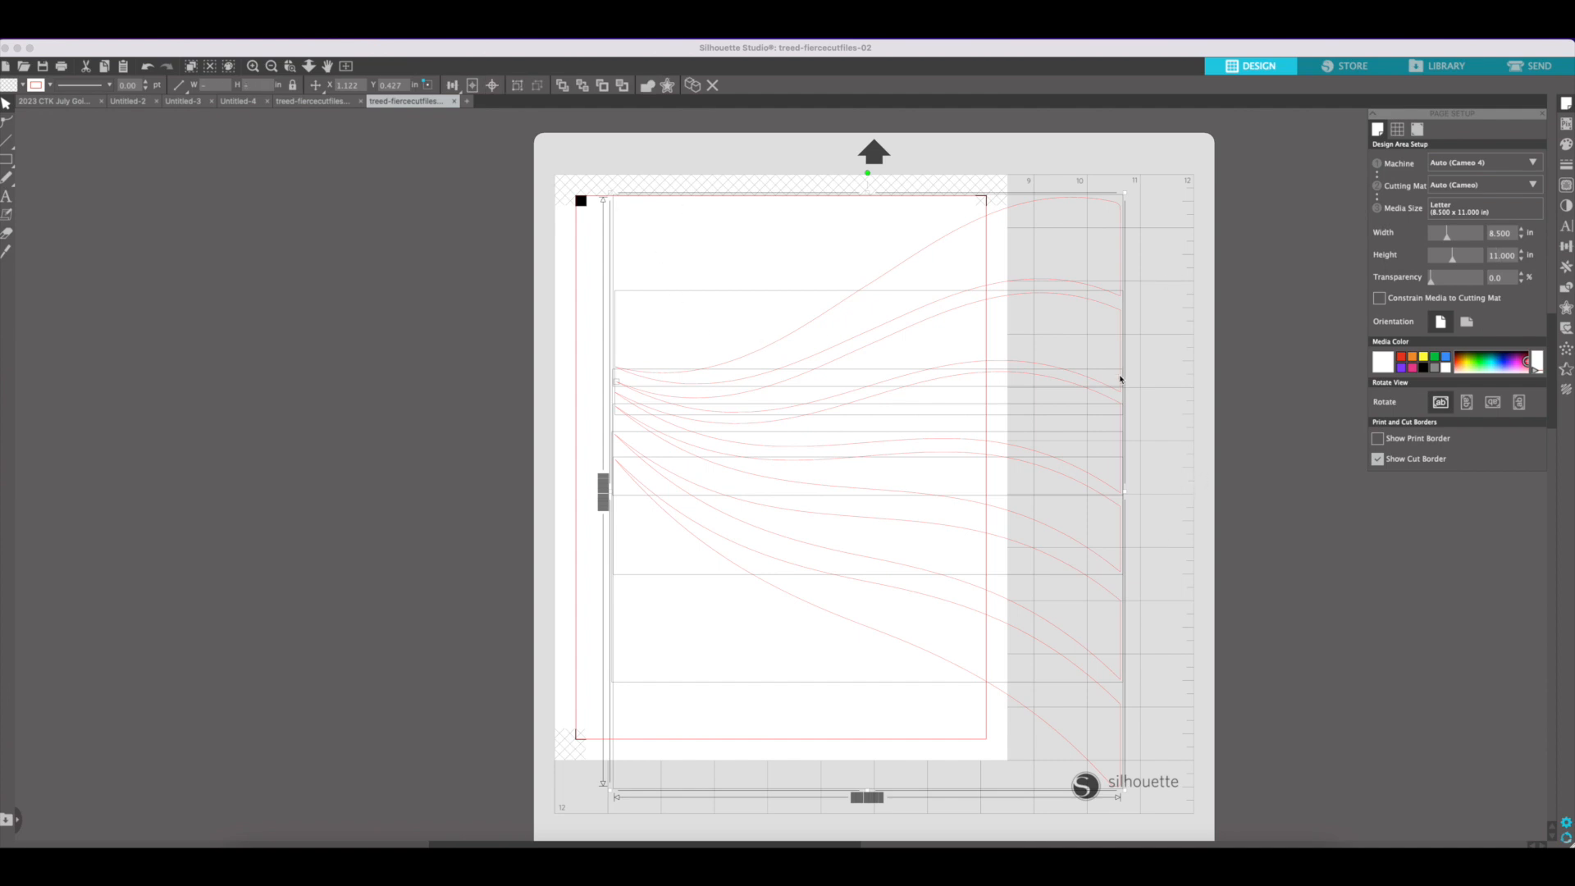
left_click_drag(1111, 386, 475, 392)
left_click(523, 318)
left_click_drag(487, 297, 1048, 321)
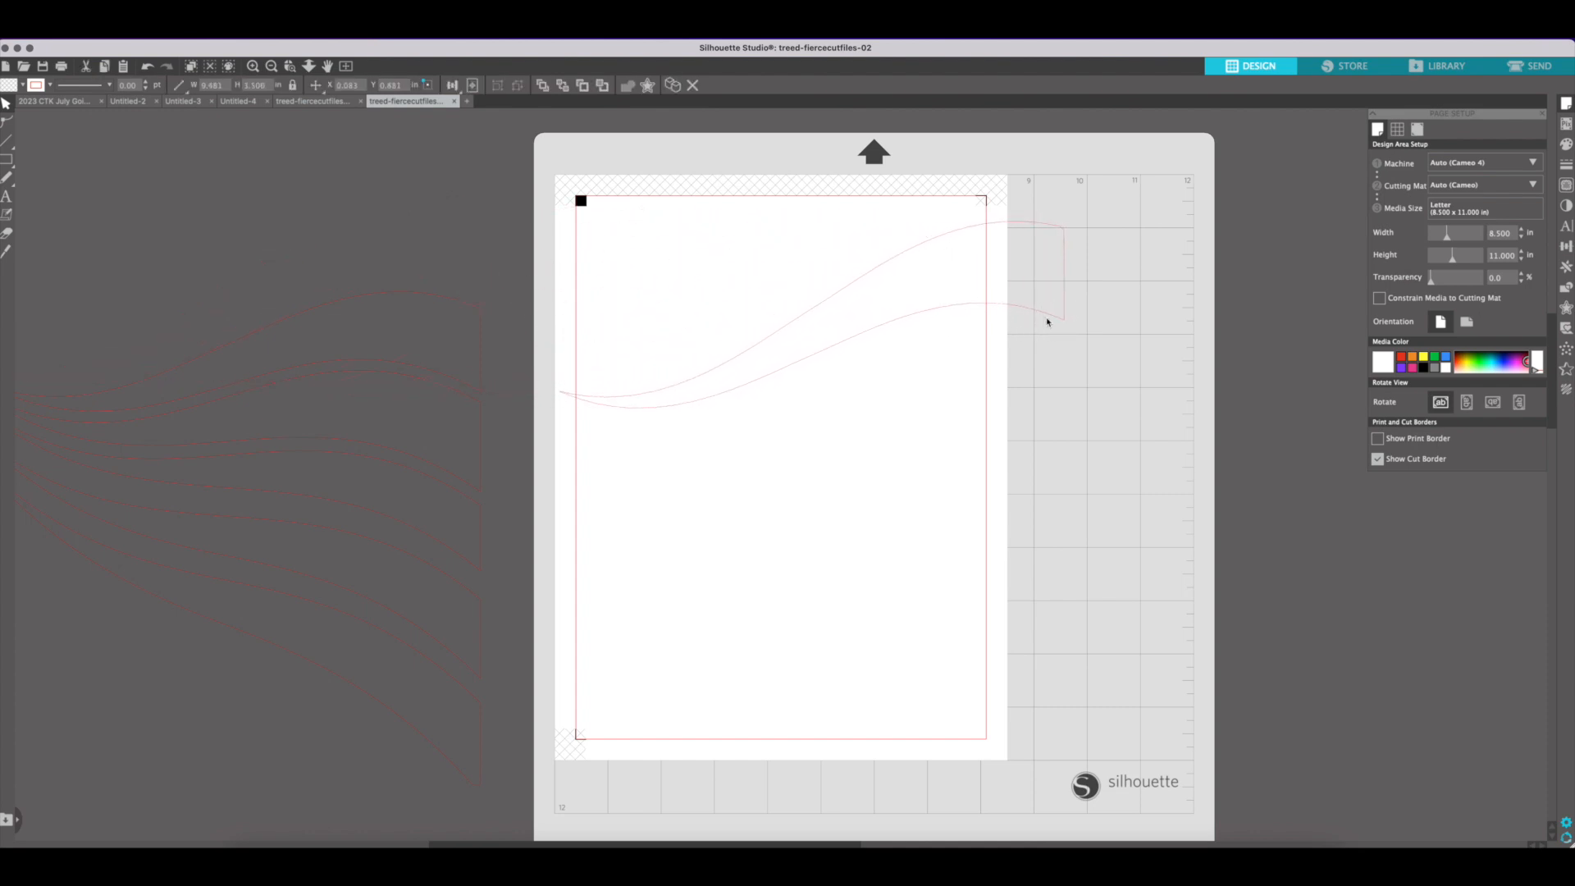
left_click(1047, 322)
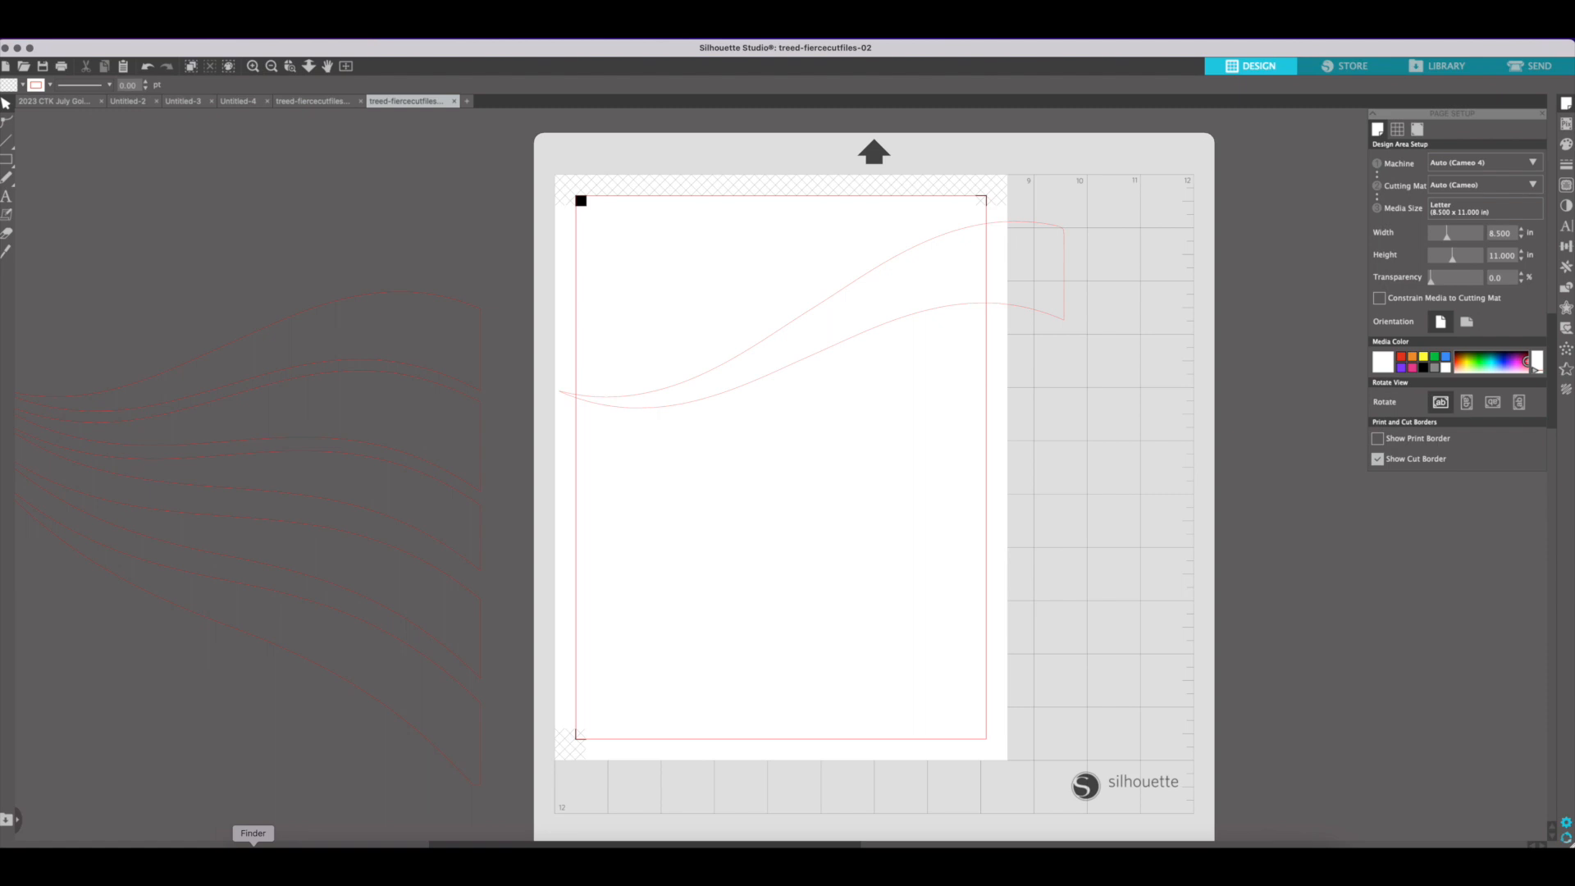
Switch to Finder, open the Fierce Papers folder and fill the stripe on the page with the red heart paper treed-fierce-pp-02.jpg
left_click(253, 843)
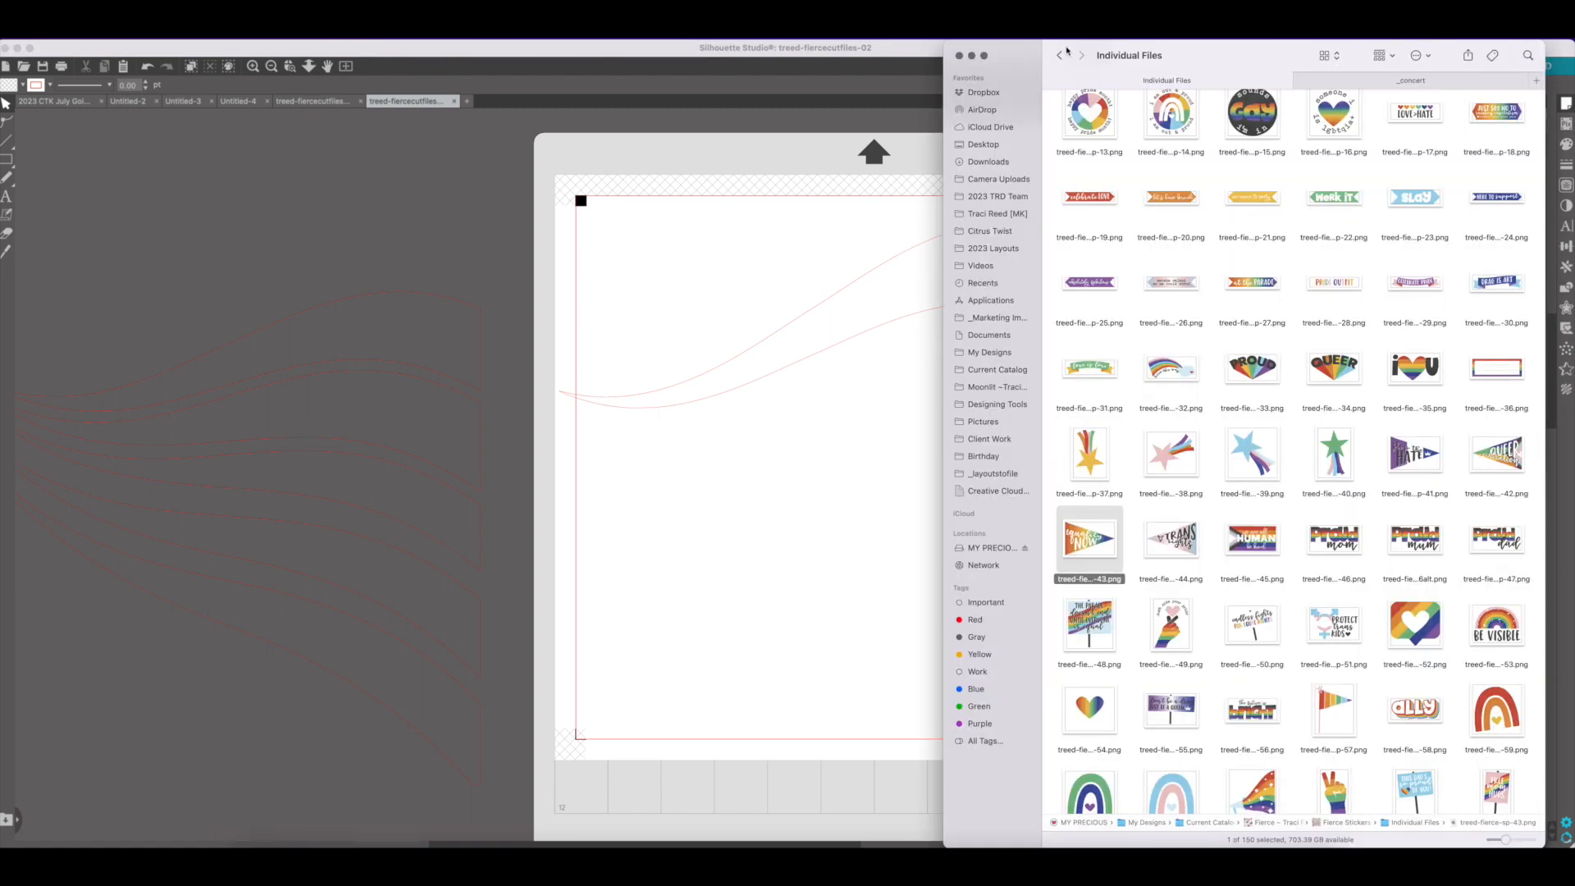
left_click(1059, 55)
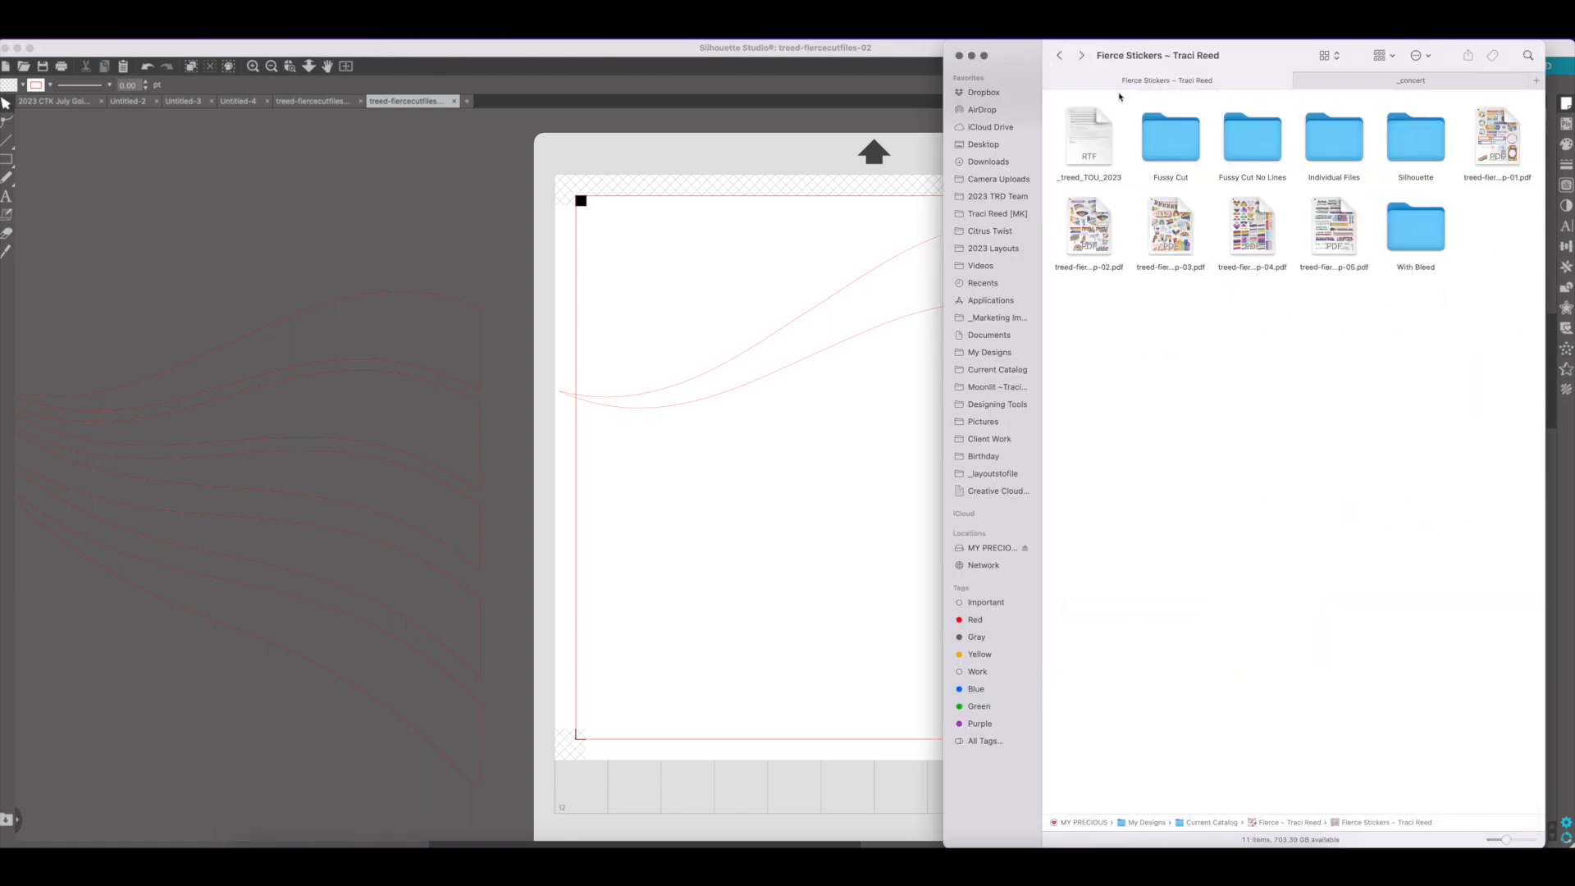
left_click(1059, 55)
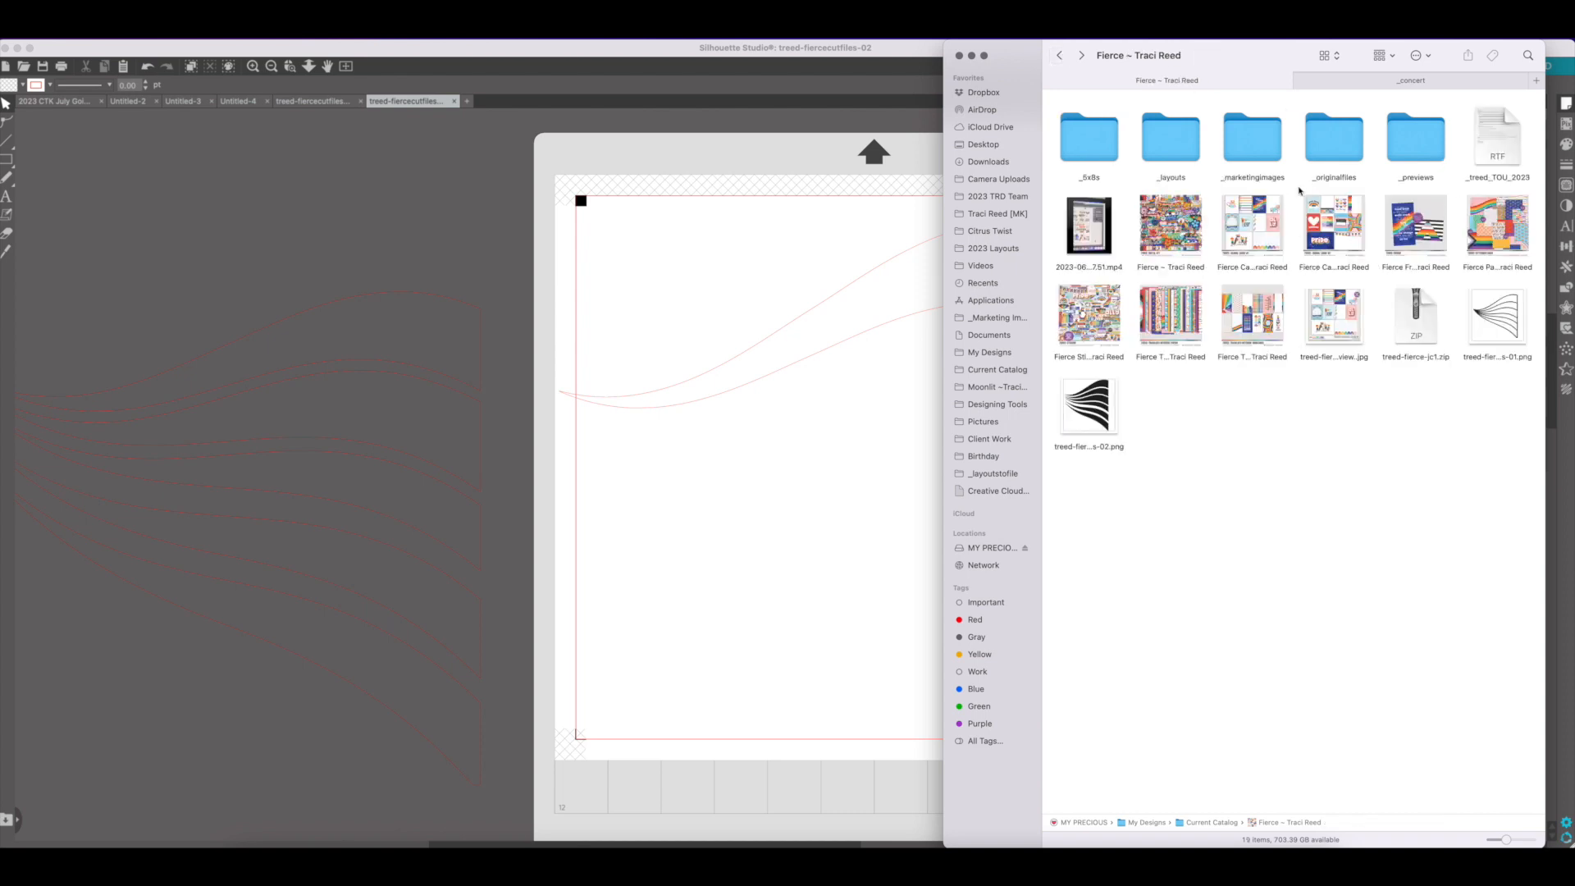
double_click(1190, 244)
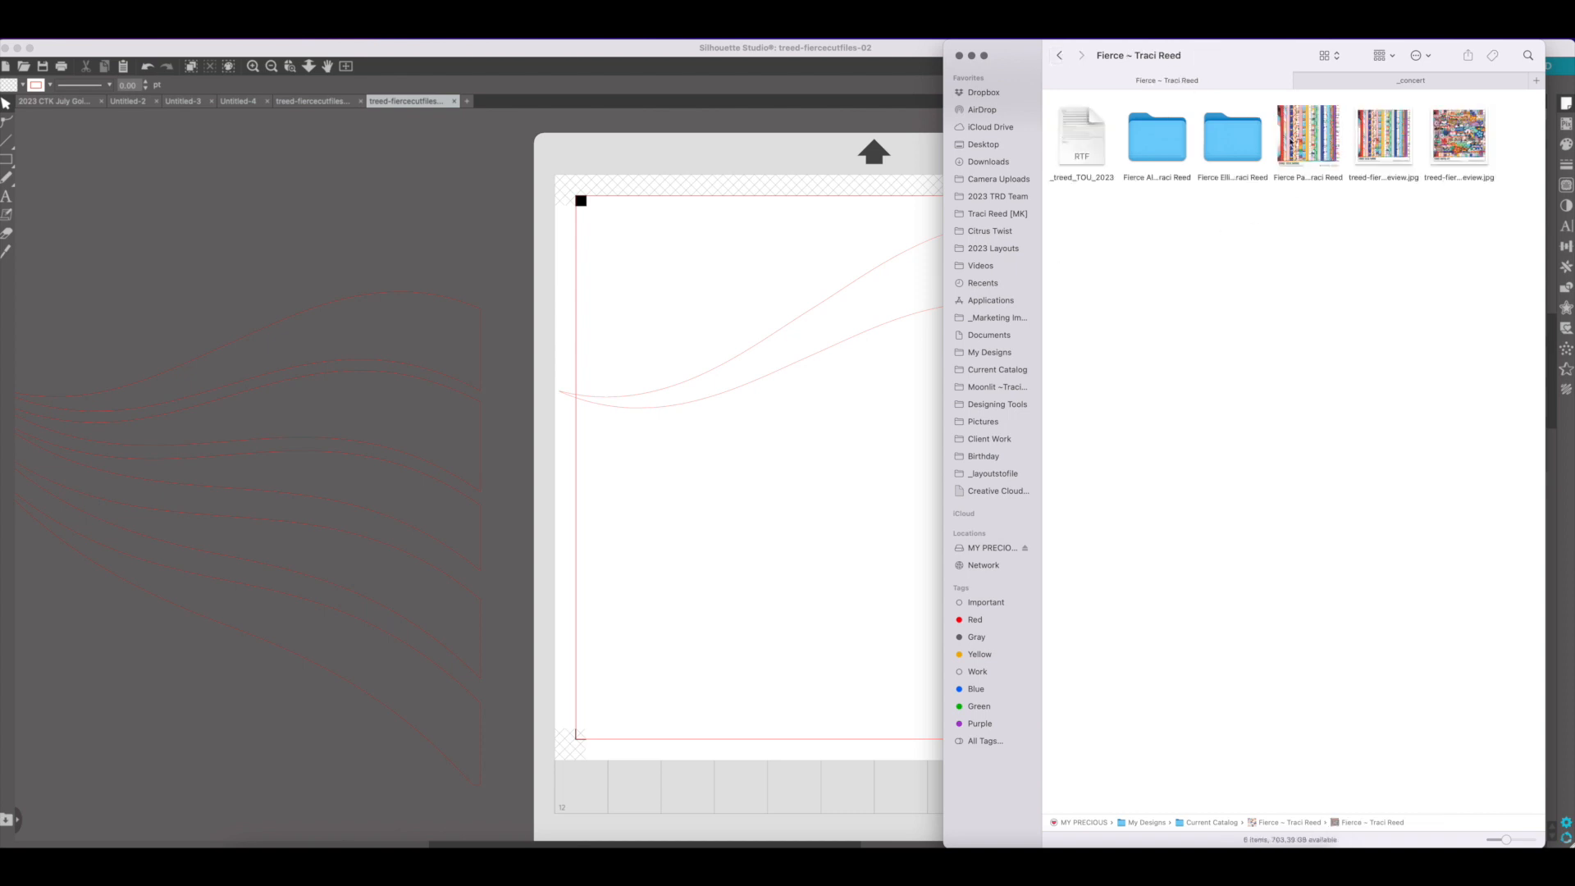
double_click(1313, 141)
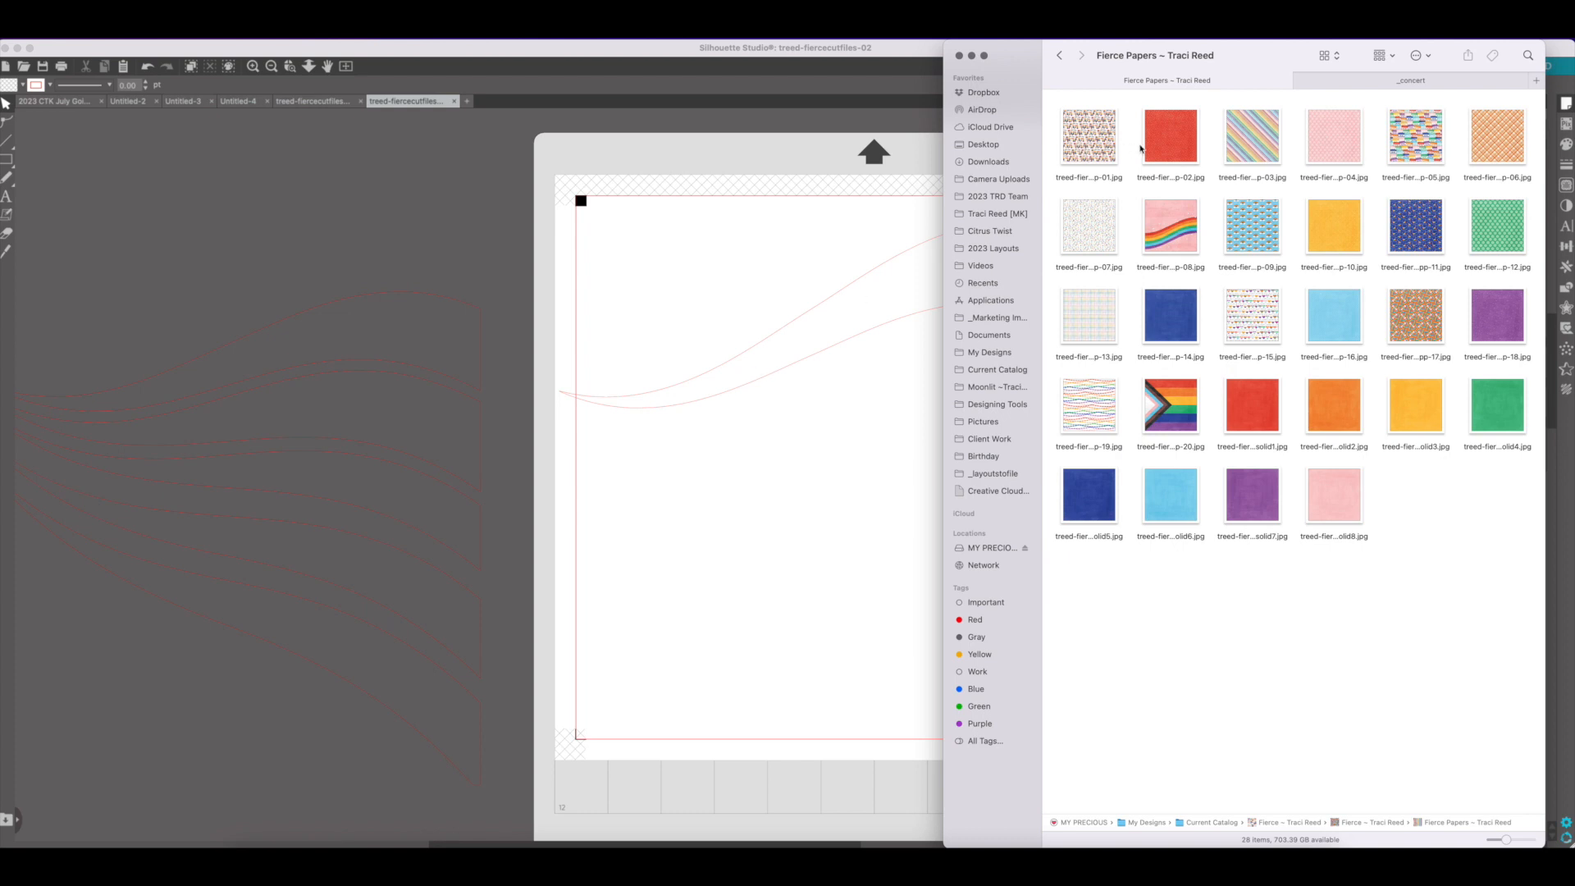
left_click_drag(1184, 137, 863, 315)
Move the second stripe onto the page below the red one and fill it with the orange plaid paper ending in 06
left_click_drag(478, 312, 1066, 355)
left_click(254, 863)
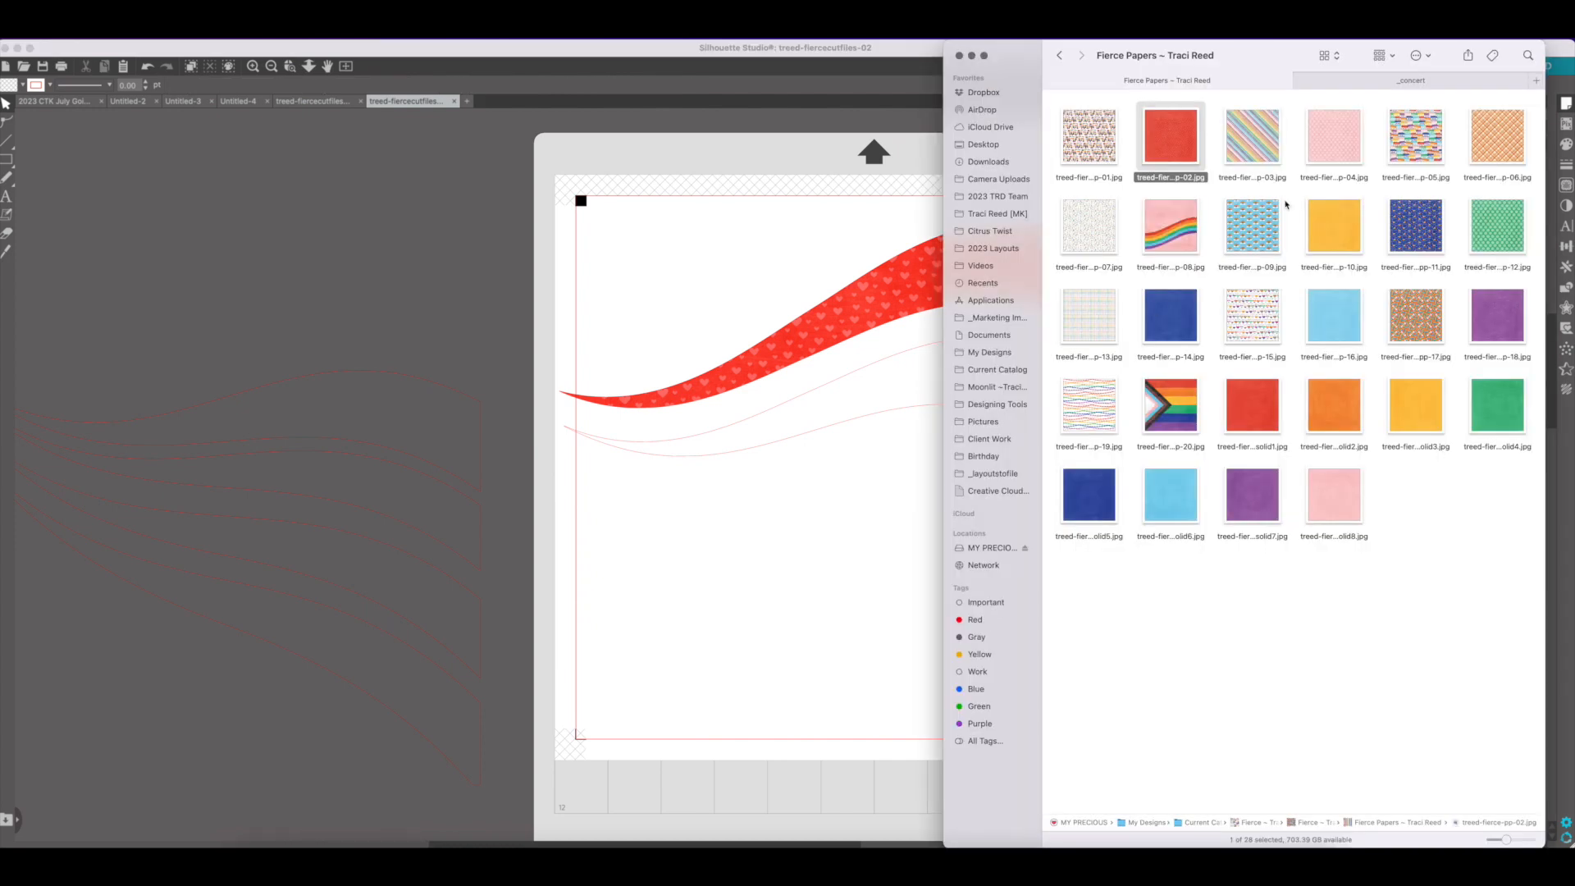
left_click_drag(1494, 135, 883, 397)
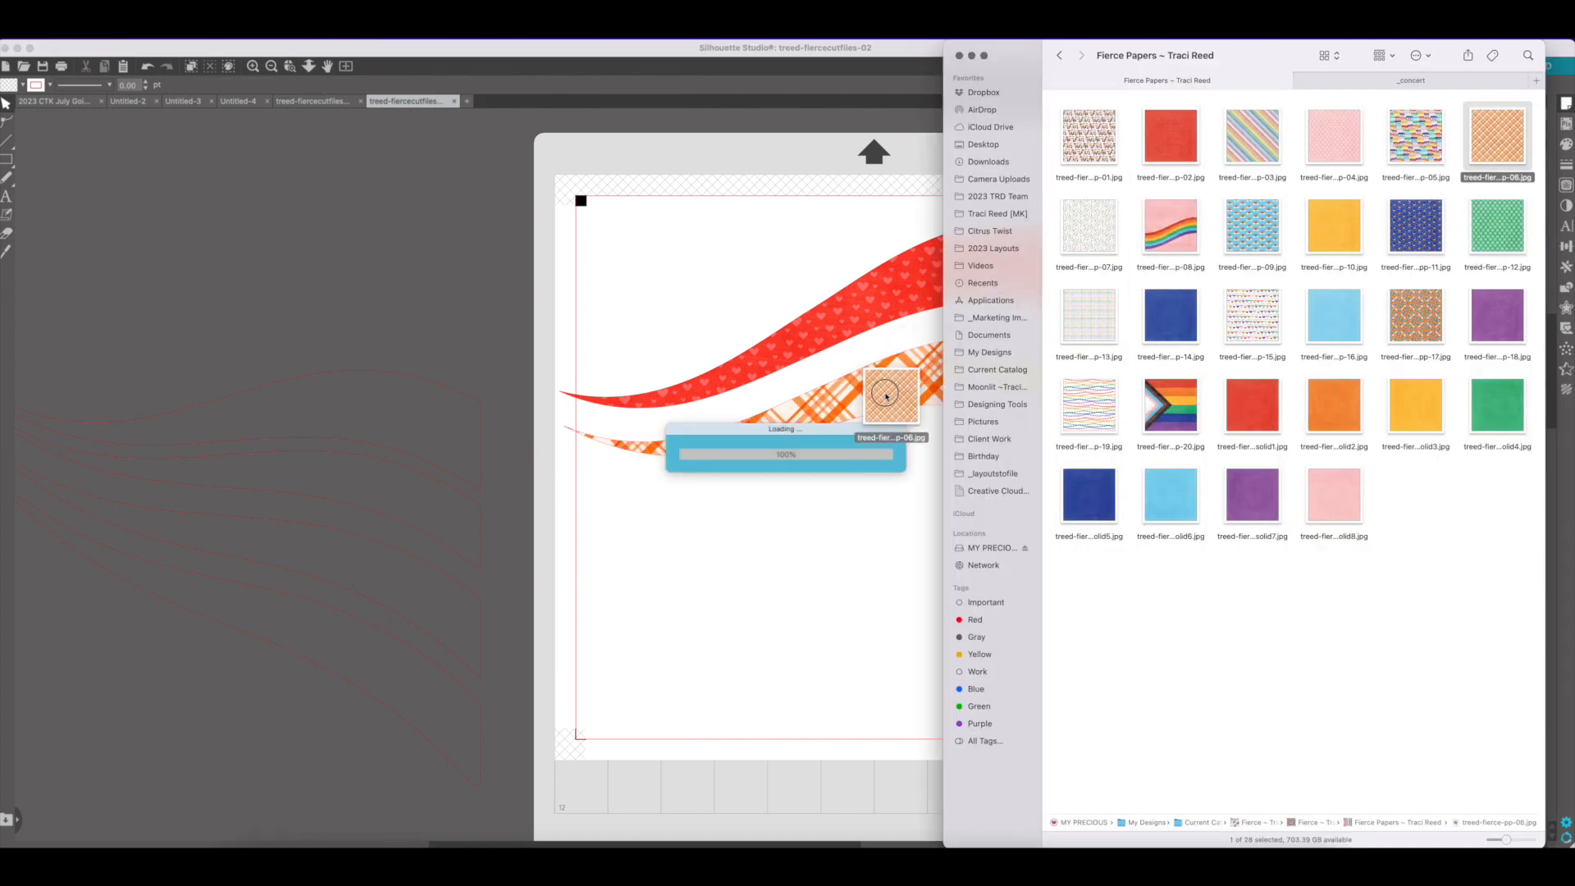
Move the third stripe onto the page below the plaid one and fill it with the yellow paper treed-fierce-pp-10.jpg
left_click(864, 488)
left_click_drag(381, 380, 981, 429)
left_click(252, 846)
left_click_drag(1334, 225, 878, 493)
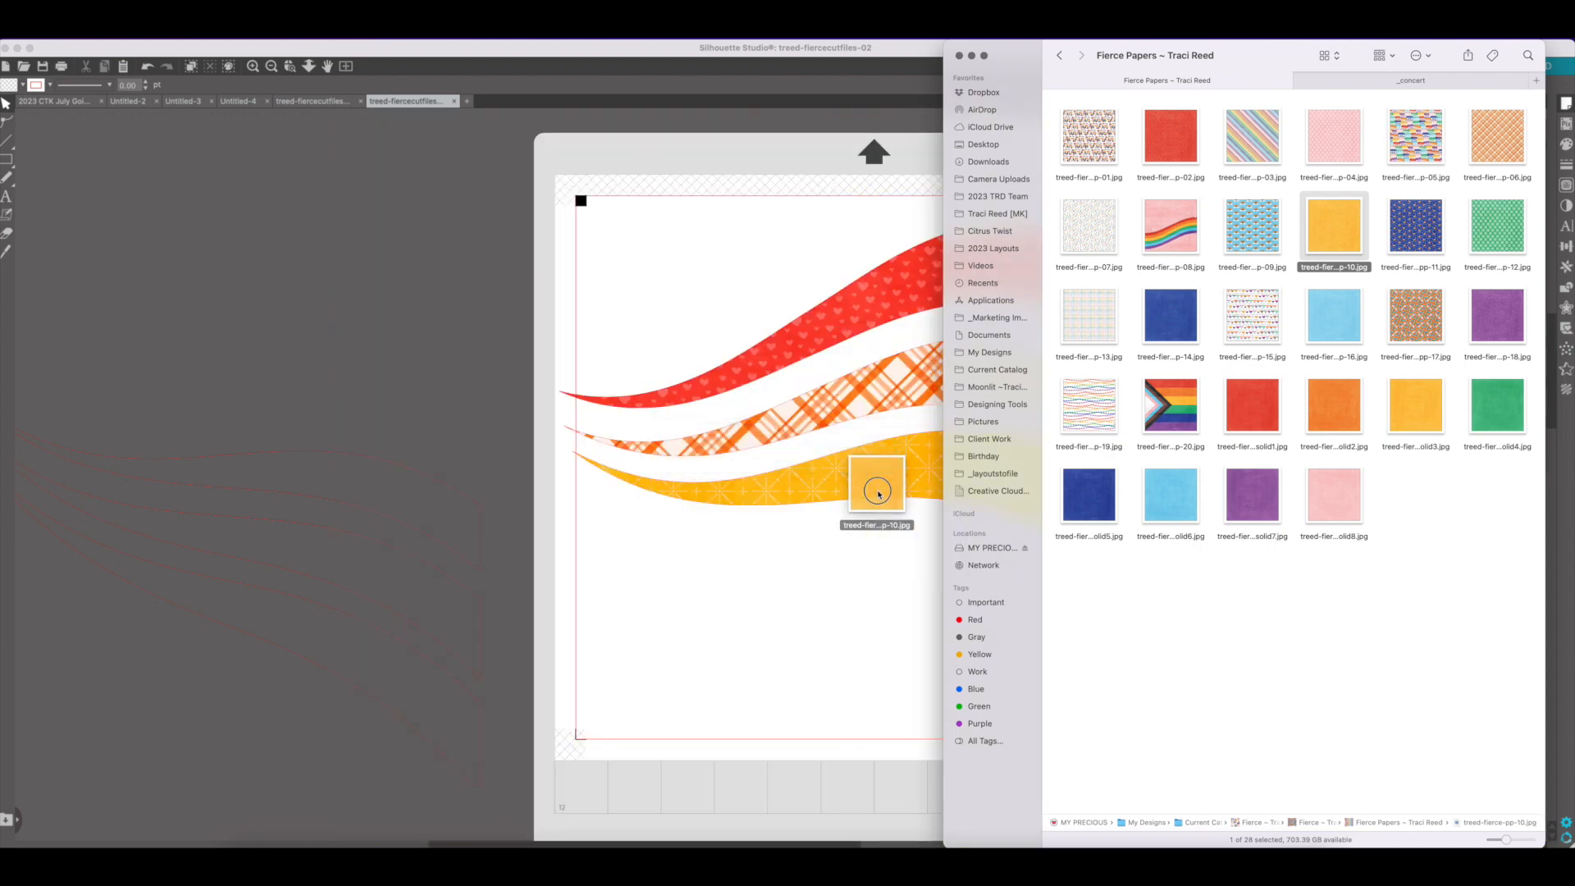
Move the fourth stripe onto the page below the yellow one and fill it with the green dotted paper treed-fierce-pp-12.jpg
left_click(402, 473)
left_click_drag(402, 473, 1014, 557)
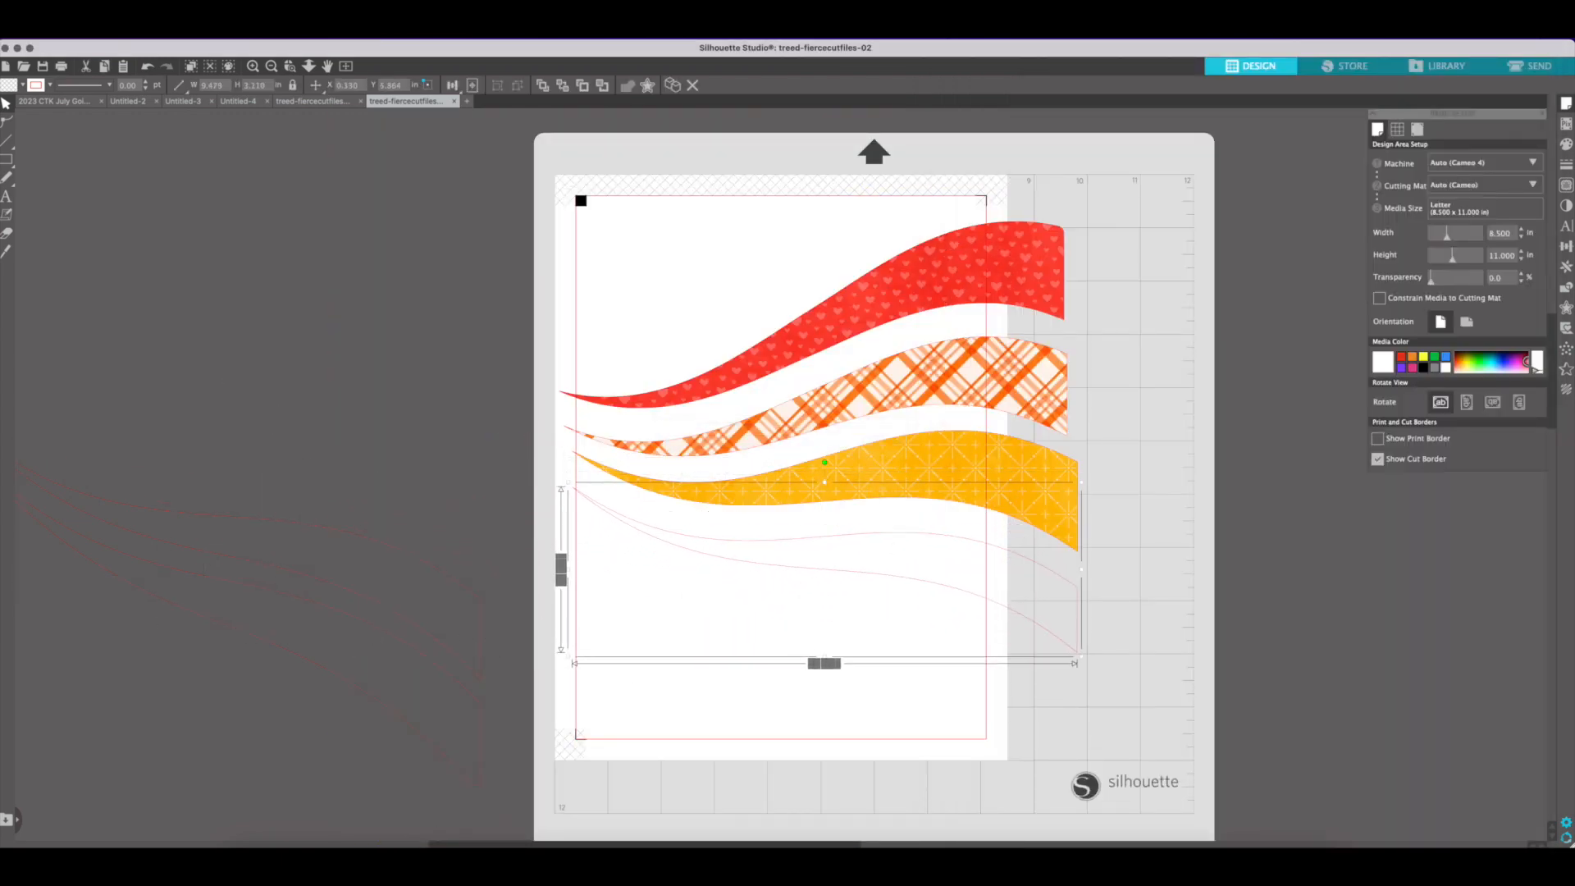
left_click(254, 863)
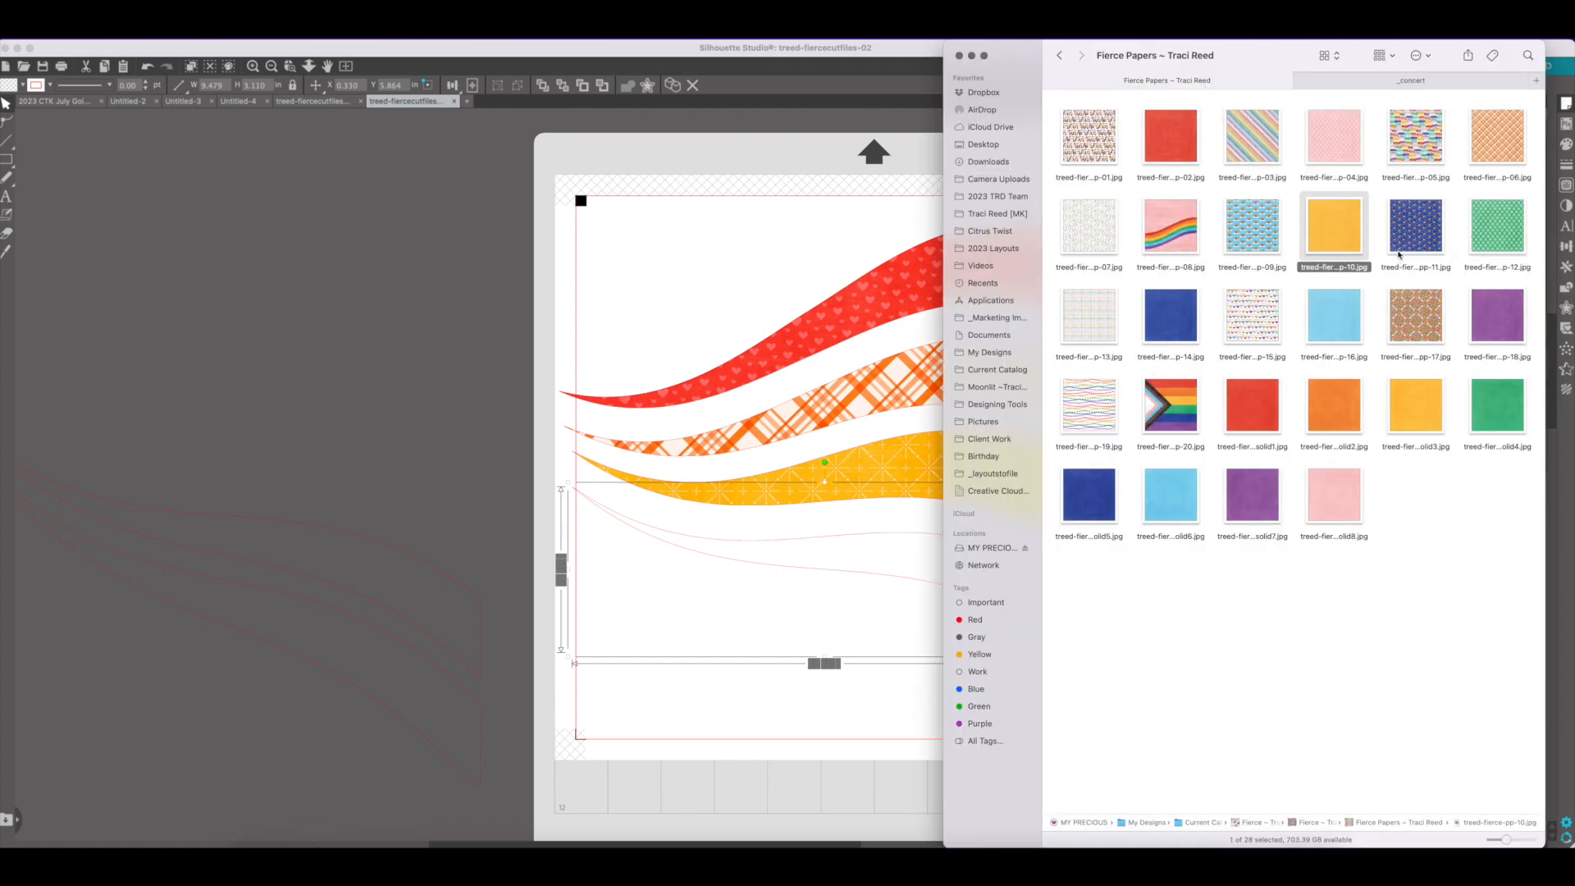
left_click_drag(1498, 230, 889, 558)
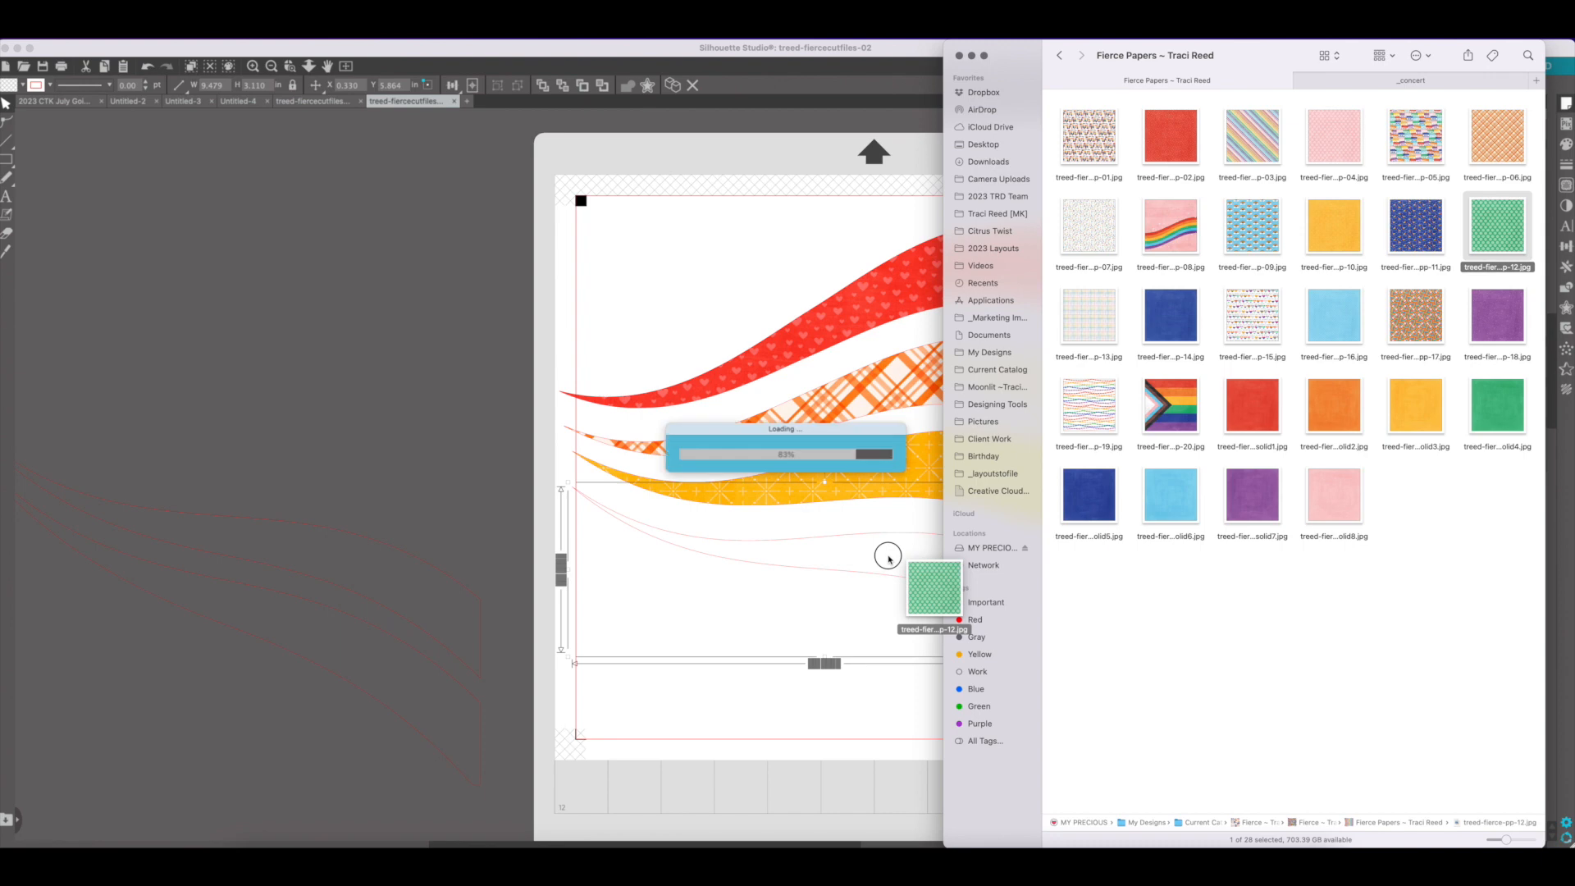
Move the fifth stripe onto the page below the green one and fill it with the blue flag paper treed-fierce-pp-11.jpg
left_click(854, 622)
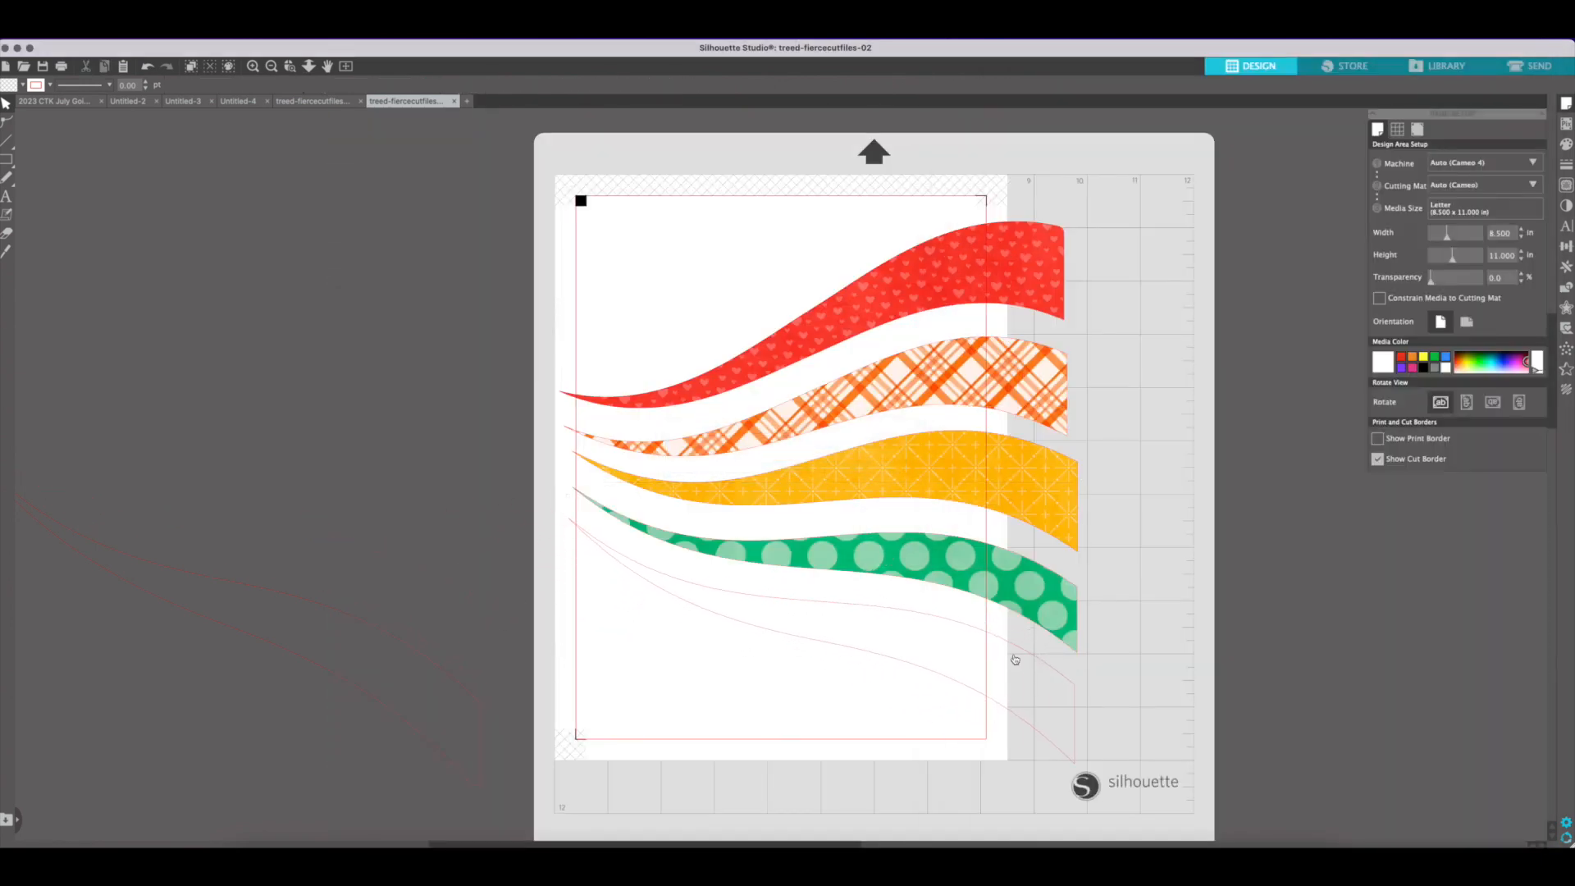
left_click(253, 843)
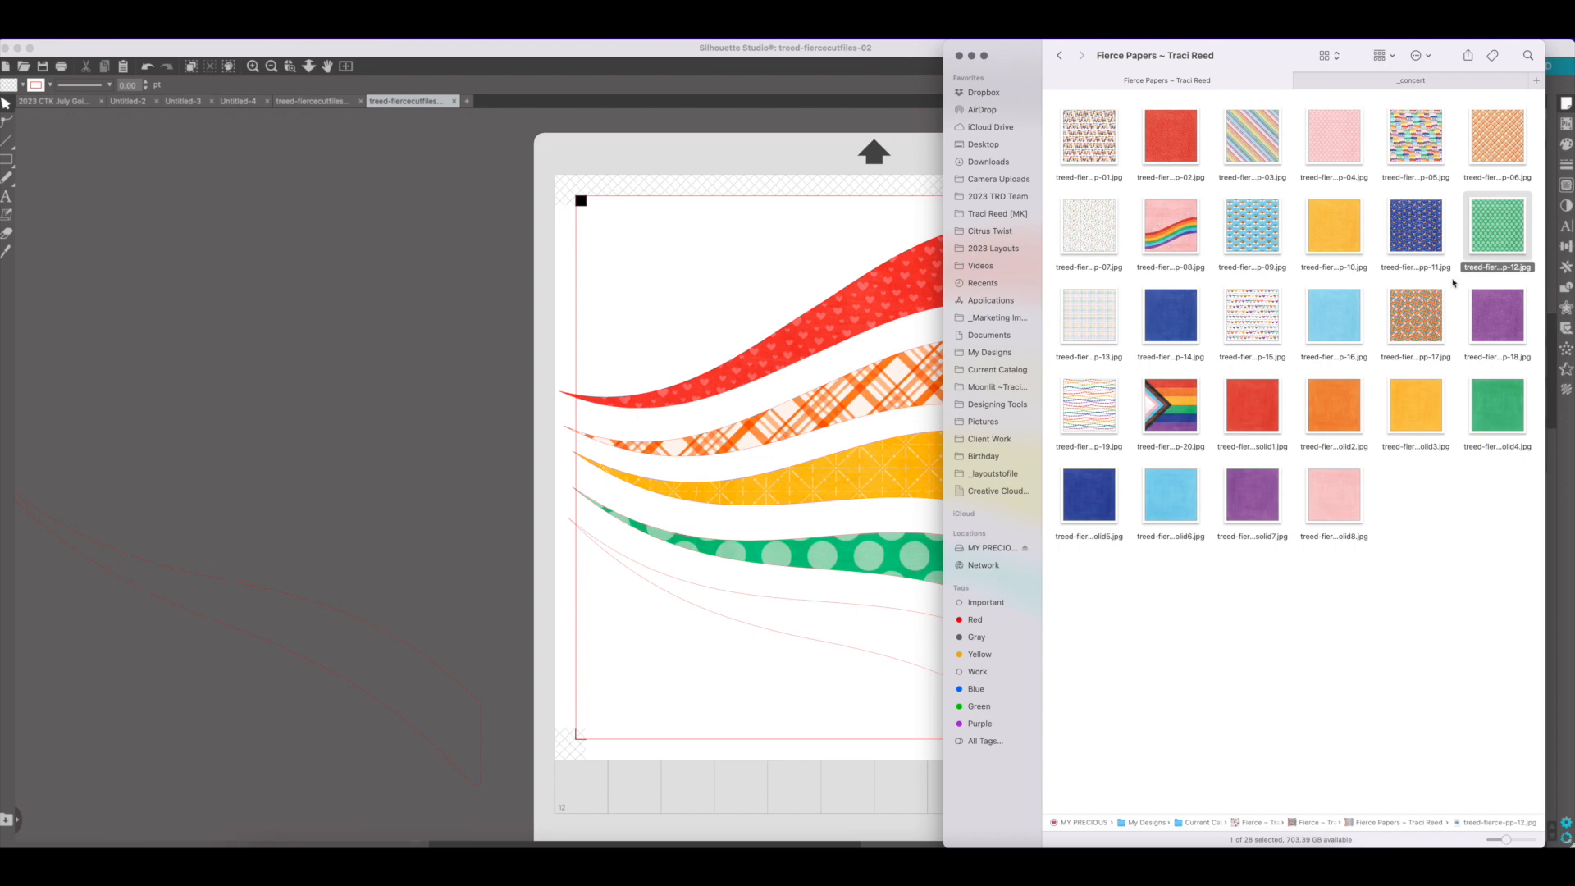
left_click_drag(1417, 269, 886, 622)
Move the last stripe onto the page below the blue one and fill it with the purple star paper ending in 18
left_click(409, 662)
left_click_drag(408, 661, 989, 749)
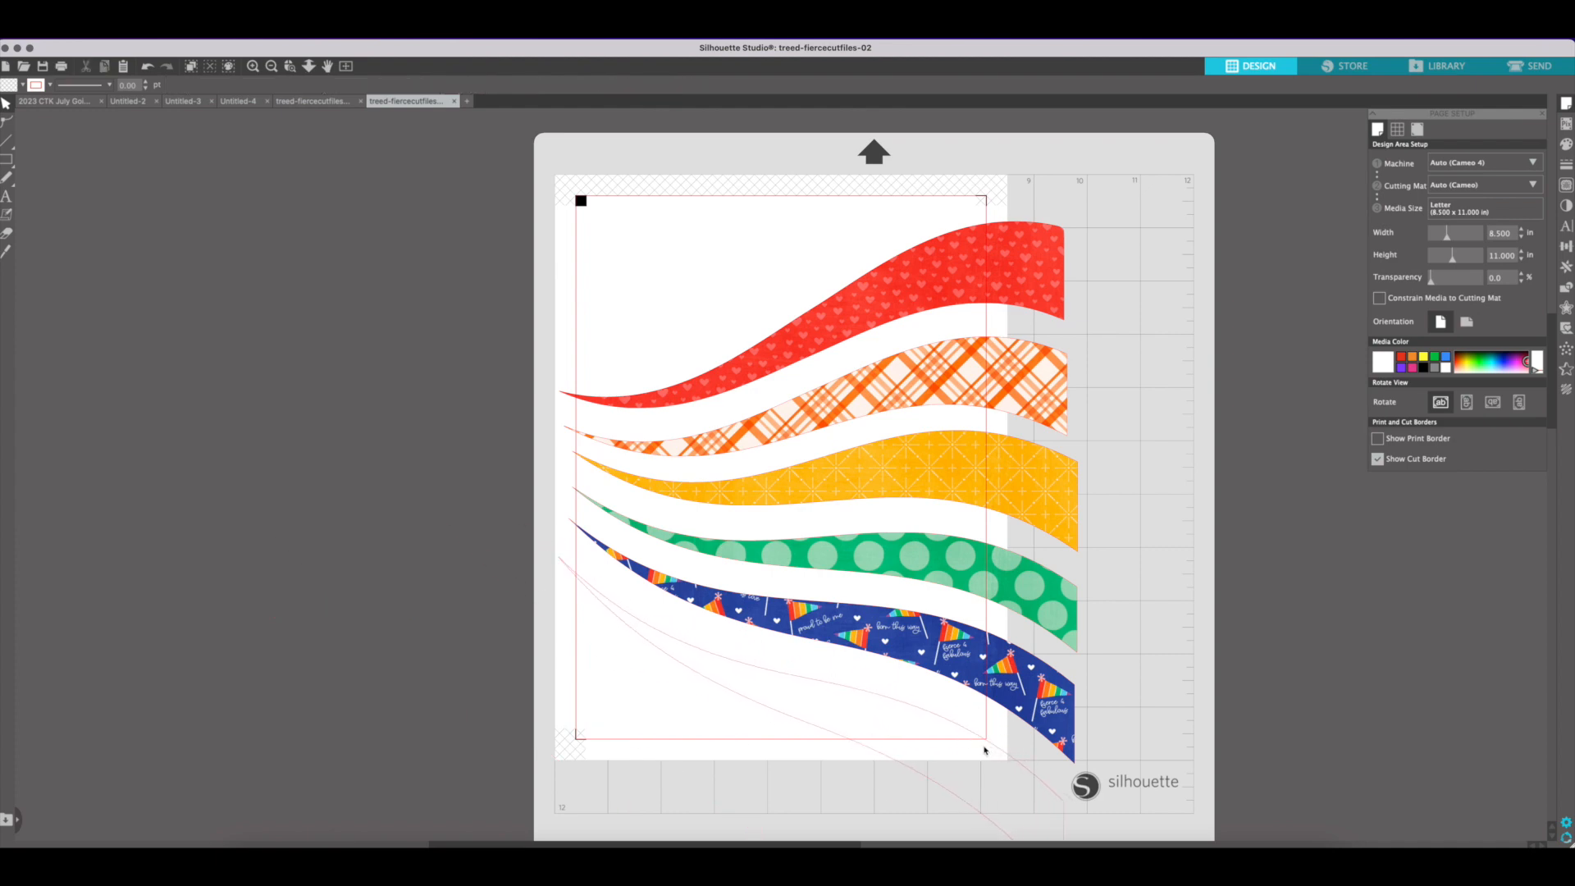
left_click(252, 858)
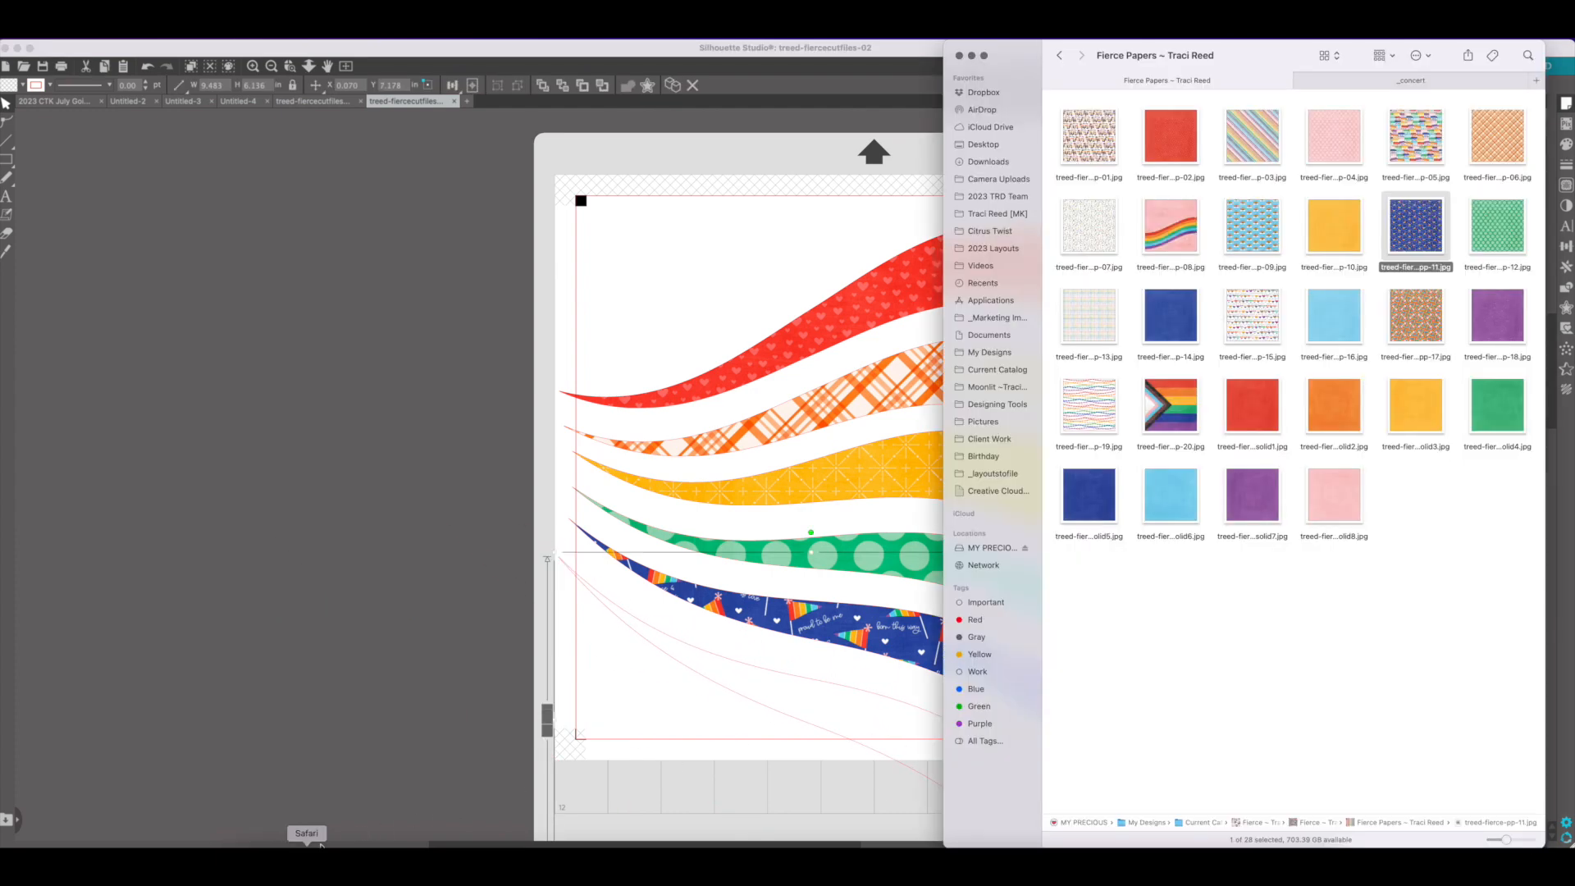
left_click_drag(1508, 333, 850, 705)
left_click(853, 704)
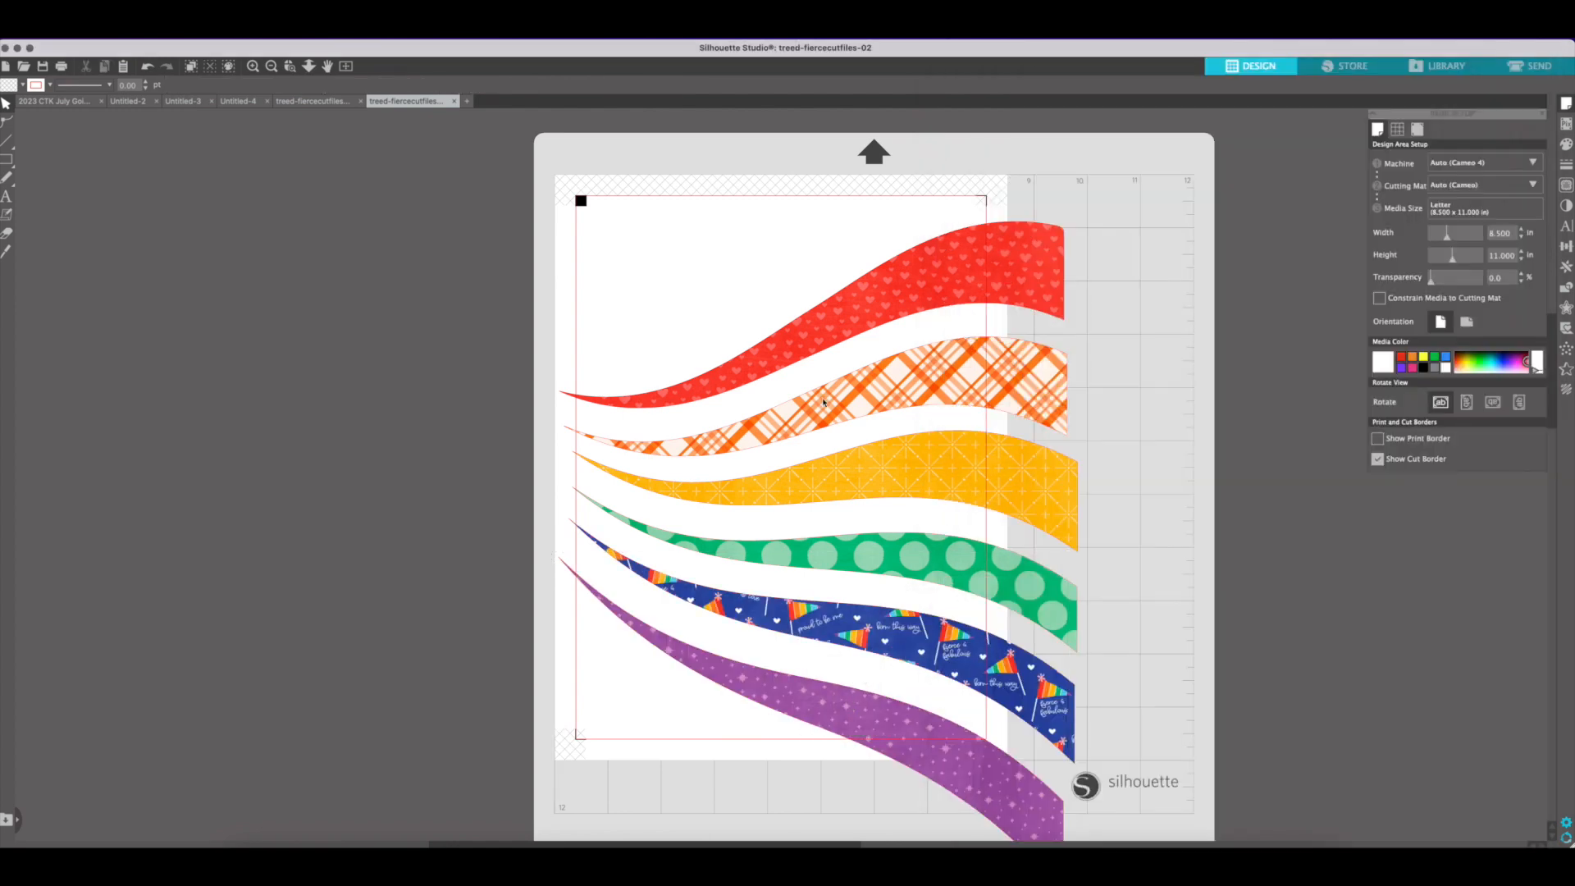
Select all six patterned stripes, move them together off the mat to its left, and deselect them
key("super+a")
left_click_drag(775, 355, 317, 341)
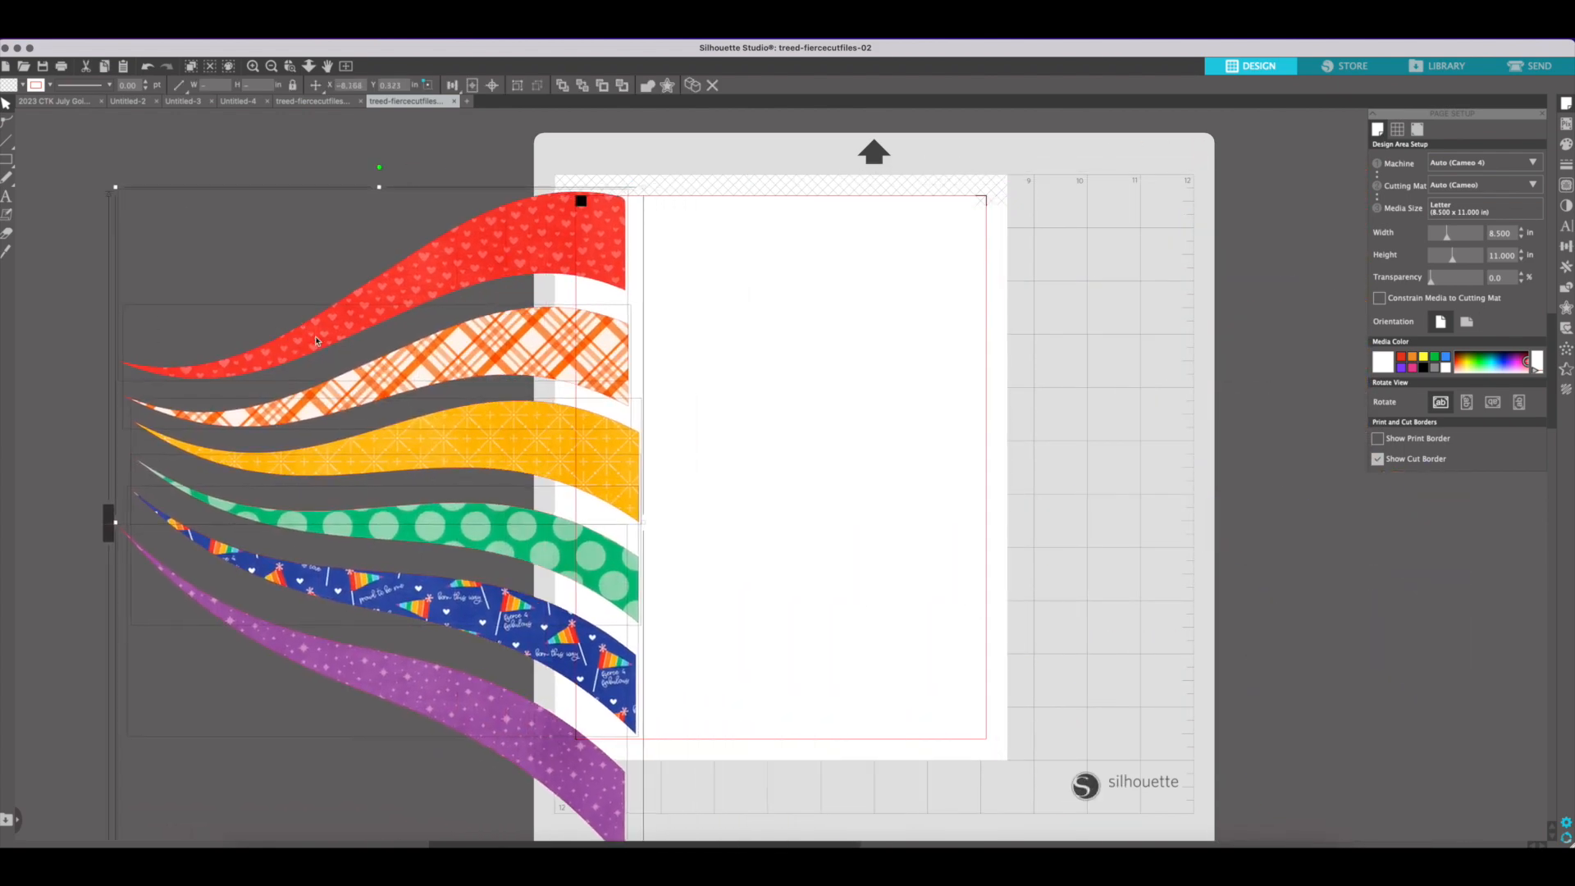
left_click_drag(378, 250, 243, 232)
left_click(731, 283)
Move the red stripe onto the page, rotate it upright with its wide end down, and place it along the page's left cut border
left_click(409, 213)
left_click_drag(451, 209, 857, 361)
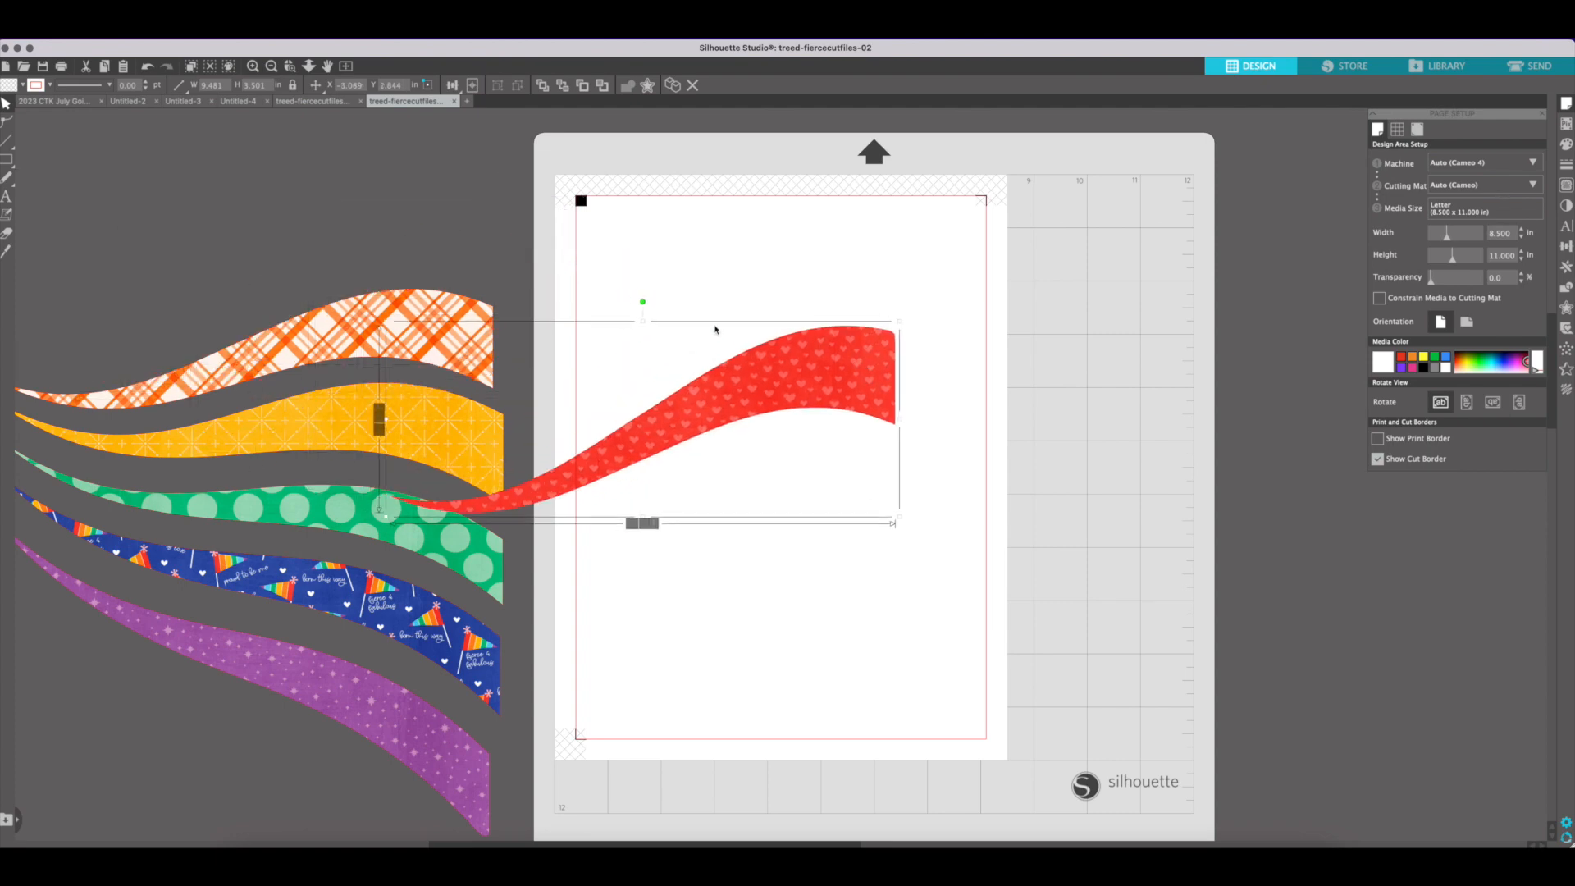
left_click_drag(642, 303, 818, 426)
left_click_drag(637, 432, 673, 488)
Rotate the orange plaid stripe upright with its wide end down and fit it on the page close beside the red stripe
left_click(397, 297)
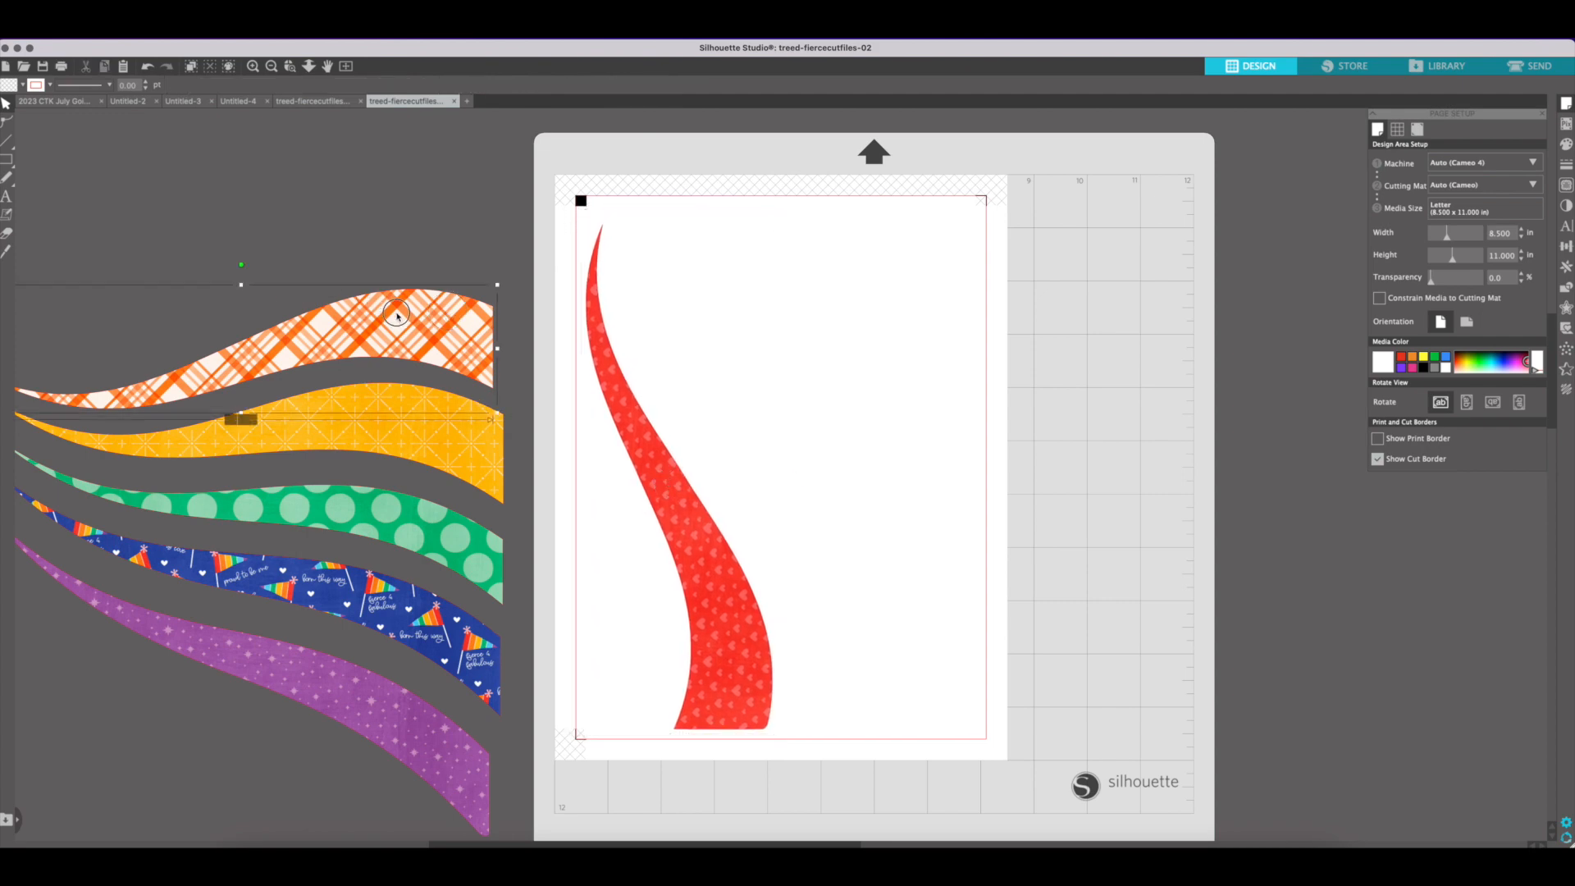
left_click_drag(241, 268, 435, 348)
left_click_drag(263, 420, 819, 548)
left_click_drag(889, 479, 872, 455)
left_click_drag(805, 522, 777, 529)
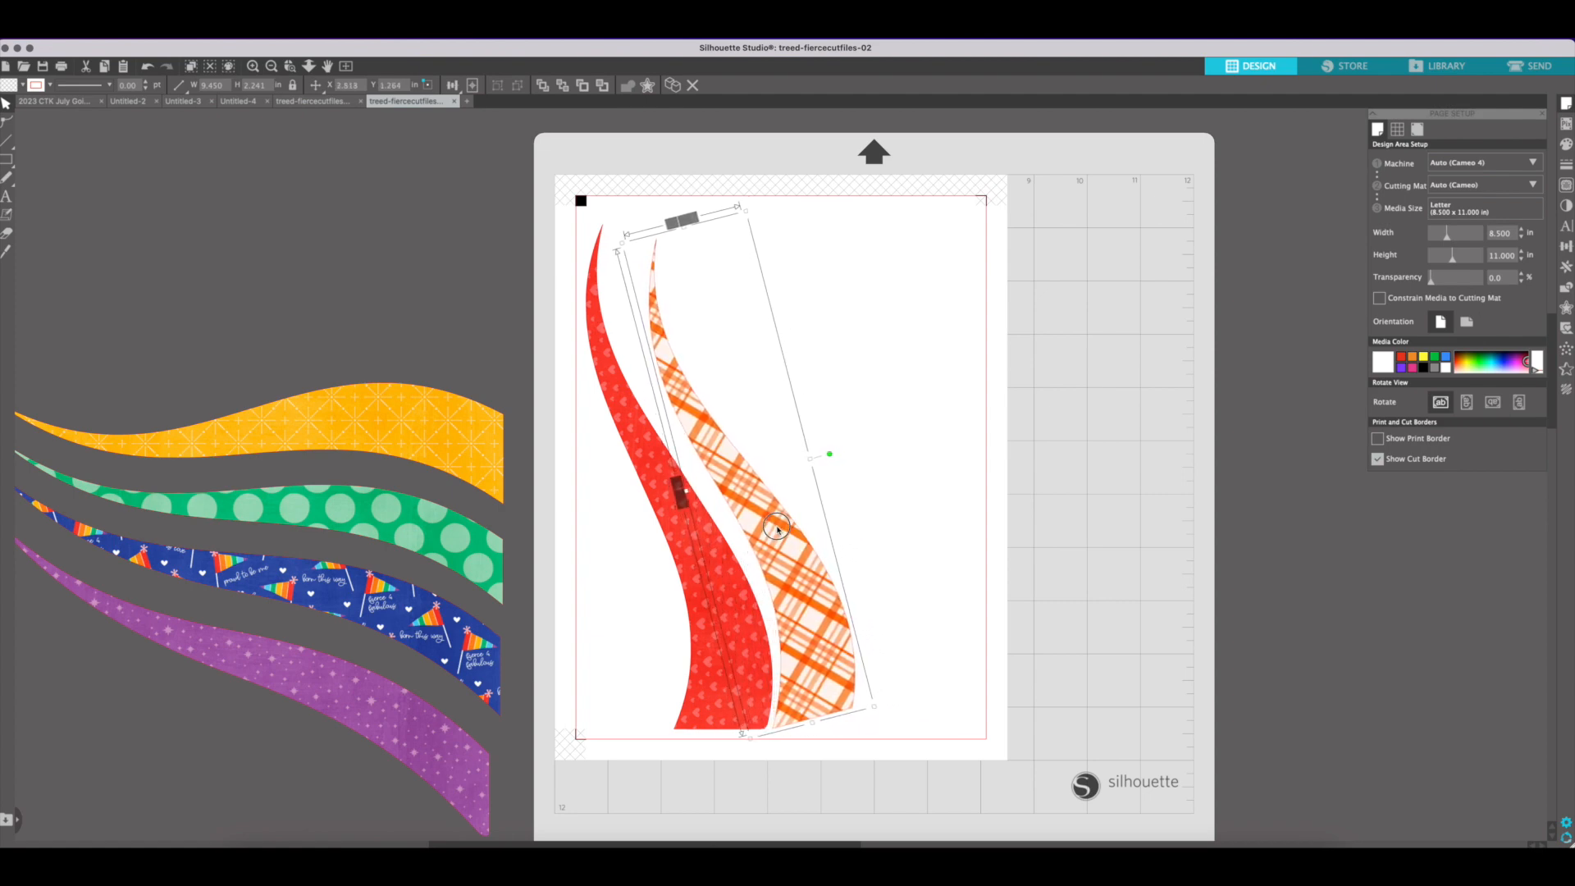
Move the yellow stripe onto the page, rotate it upright with its wide end up, and fit it beside the orange plaid stripe
left_click_drag(359, 443, 891, 404)
left_click_drag(813, 346, 597, 519)
left_click_drag(742, 383, 780, 406)
Move the green dotted stripe onto the page, rotate it upright with its wide end up, and fit it closely beside the yellow stripe
left_click_drag(451, 548, 985, 471)
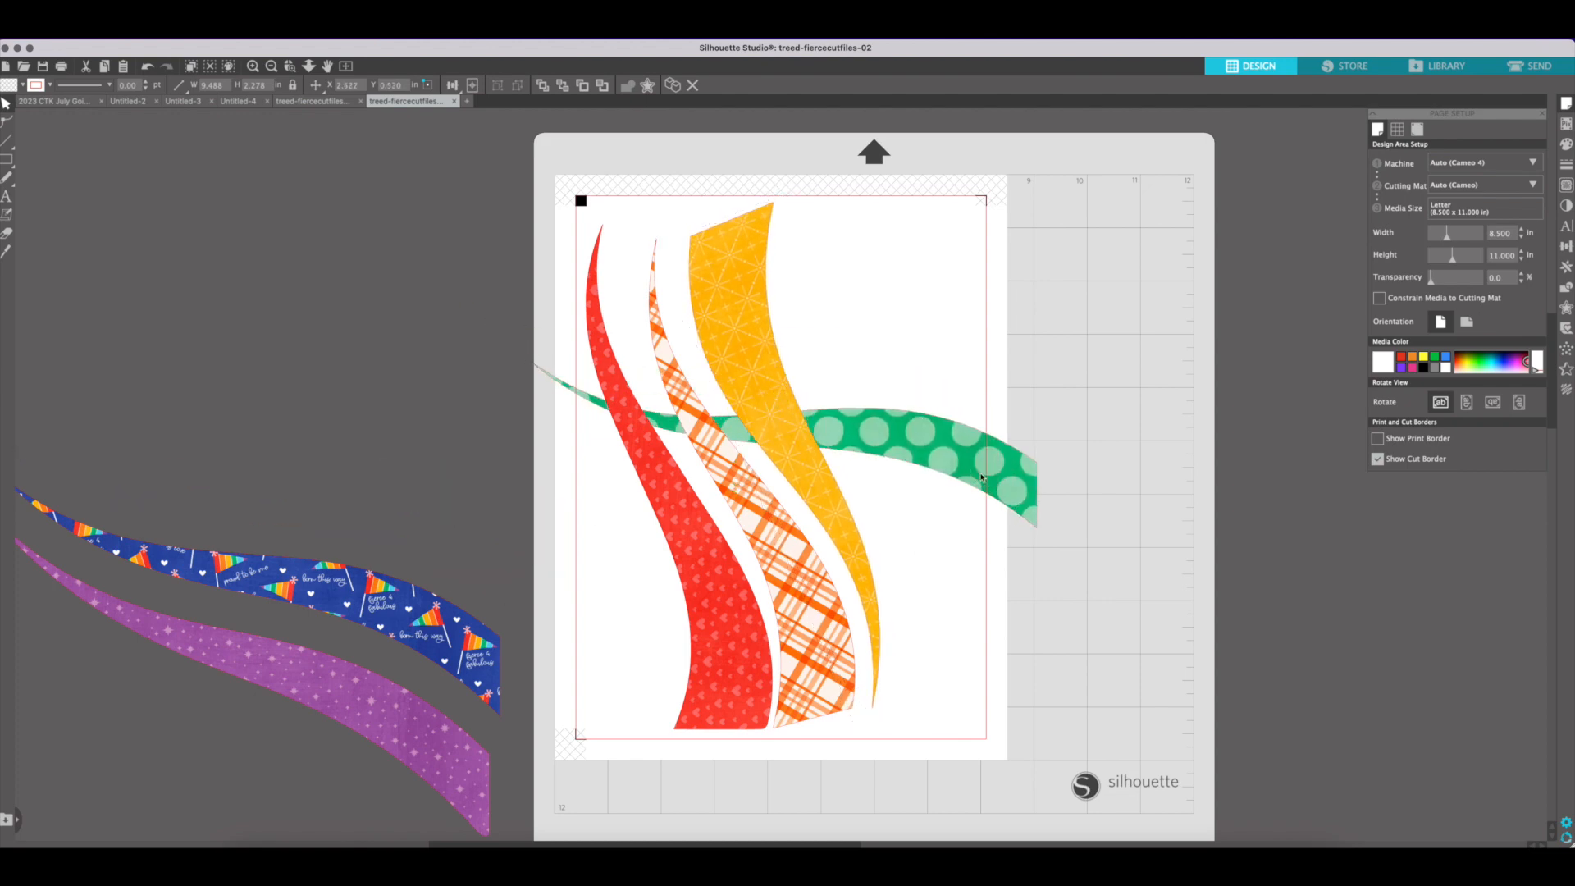
left_click(800, 418)
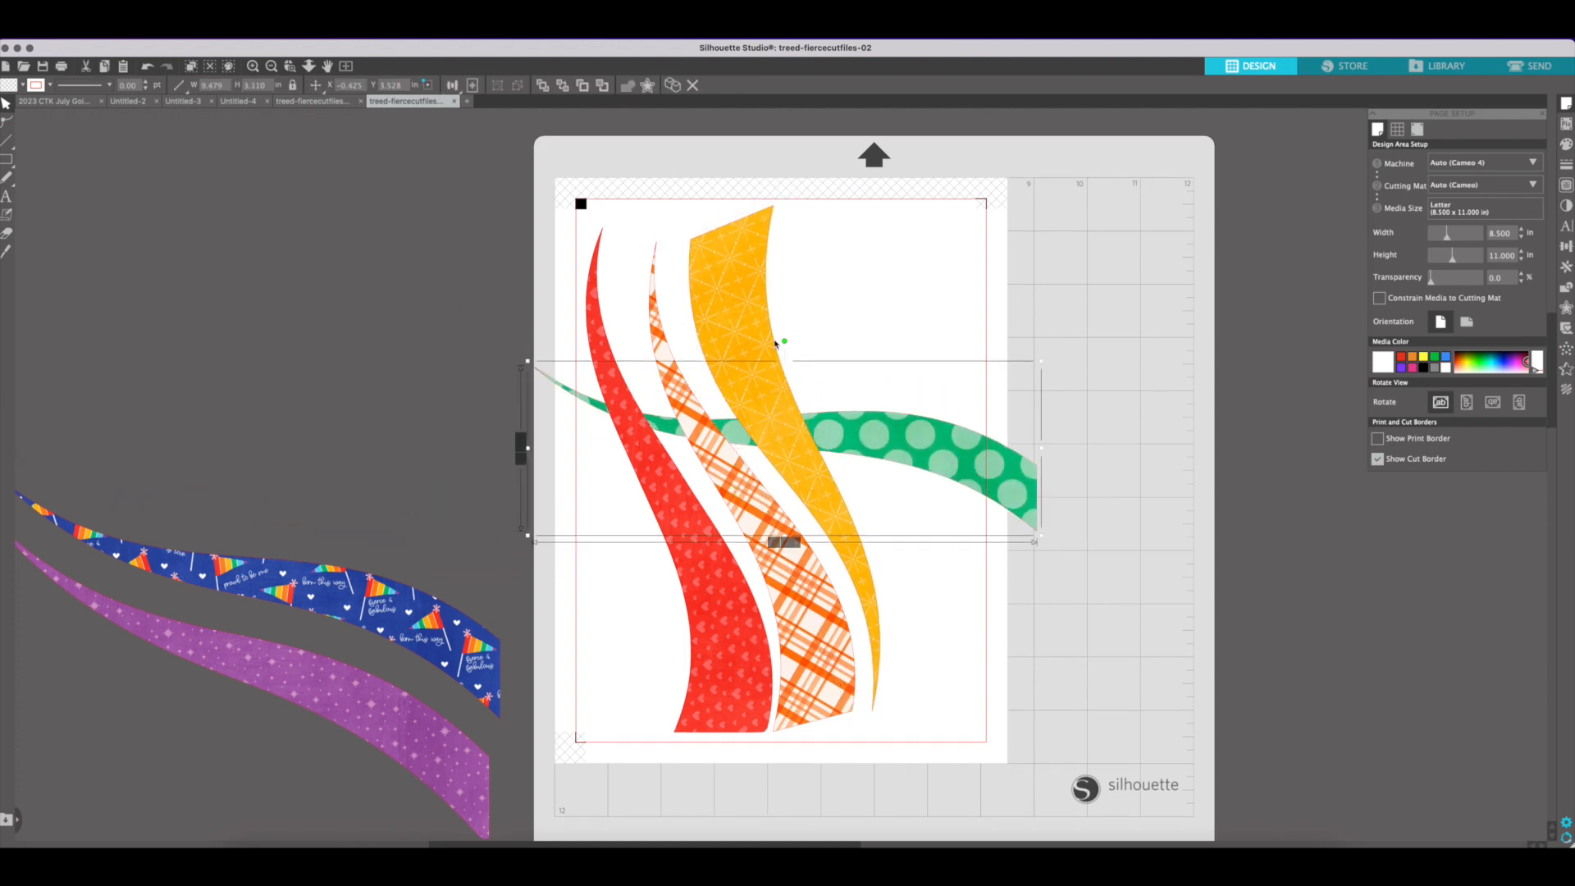
left_click_drag(783, 341, 690, 498)
left_click_drag(687, 233, 794, 238)
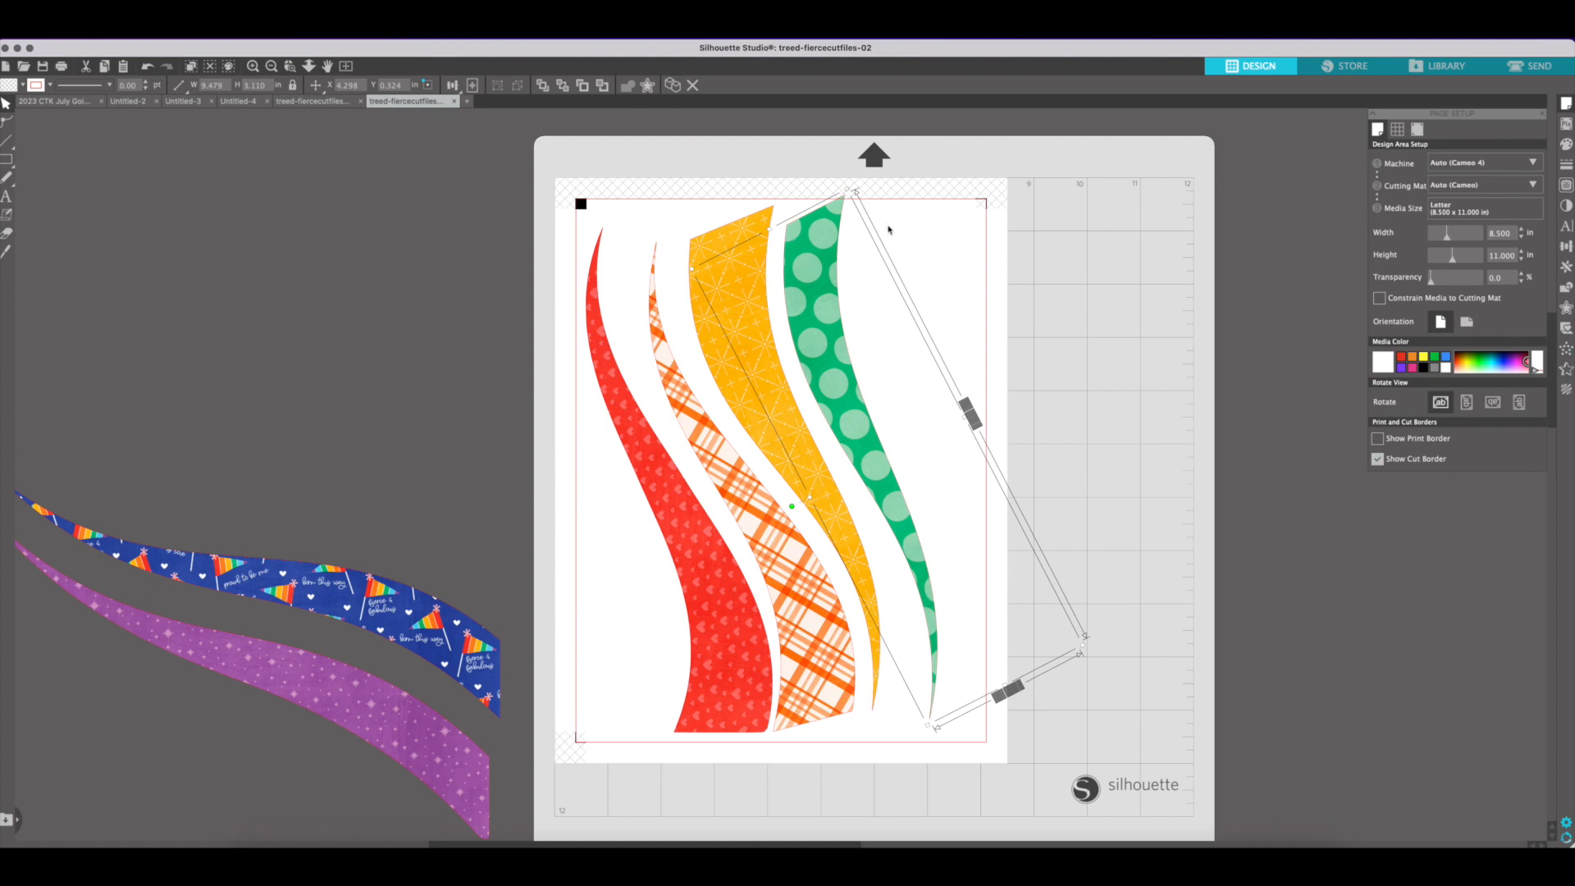
left_click_drag(928, 597, 914, 611)
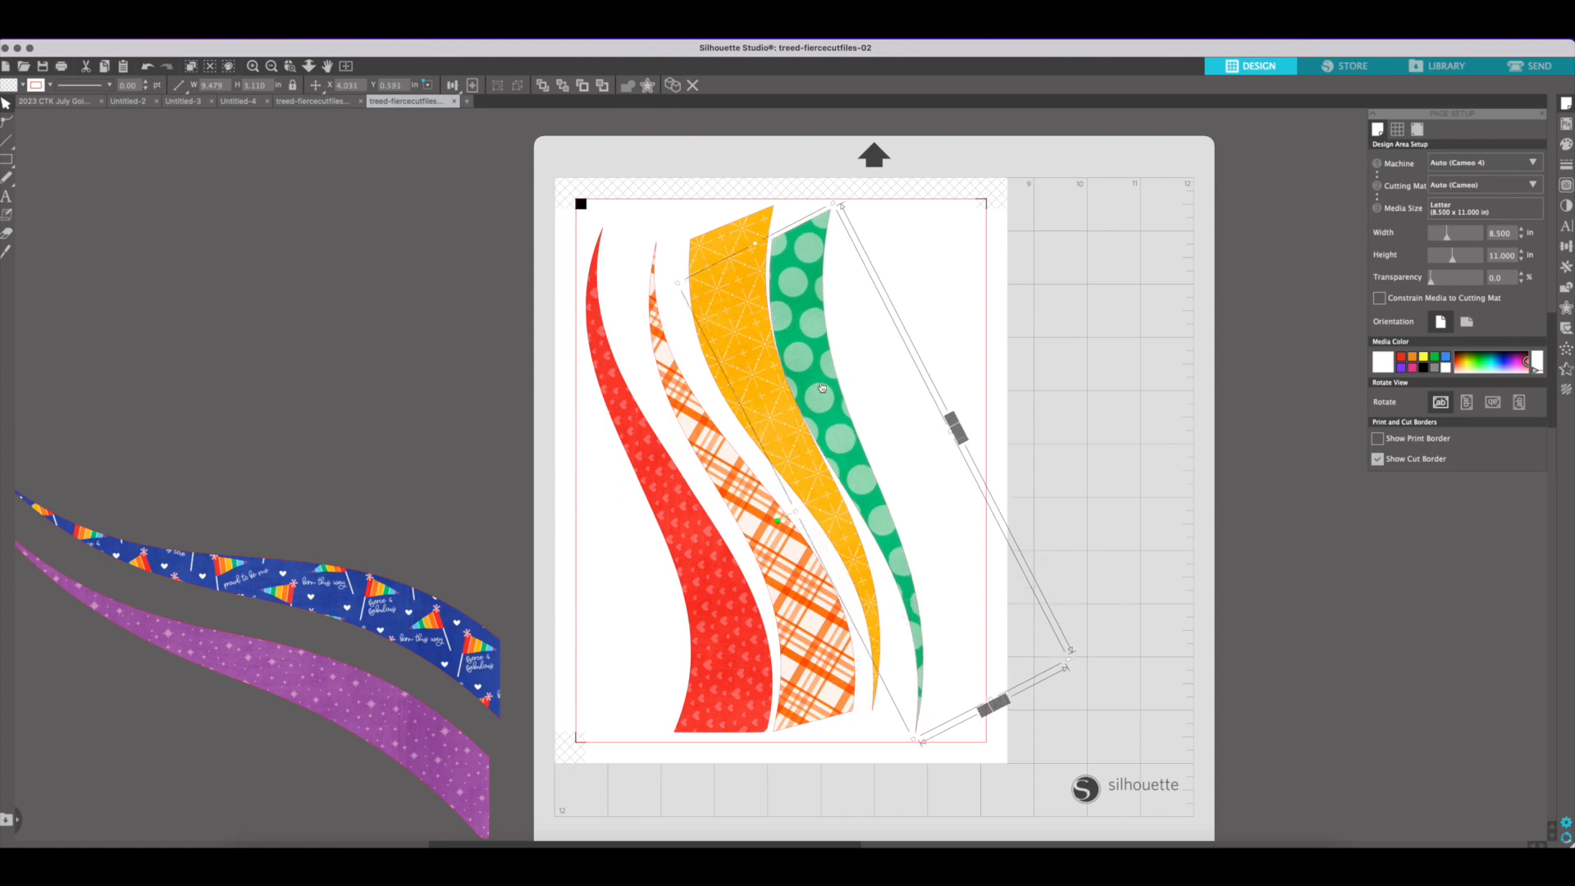
left_click_drag(822, 387, 828, 386)
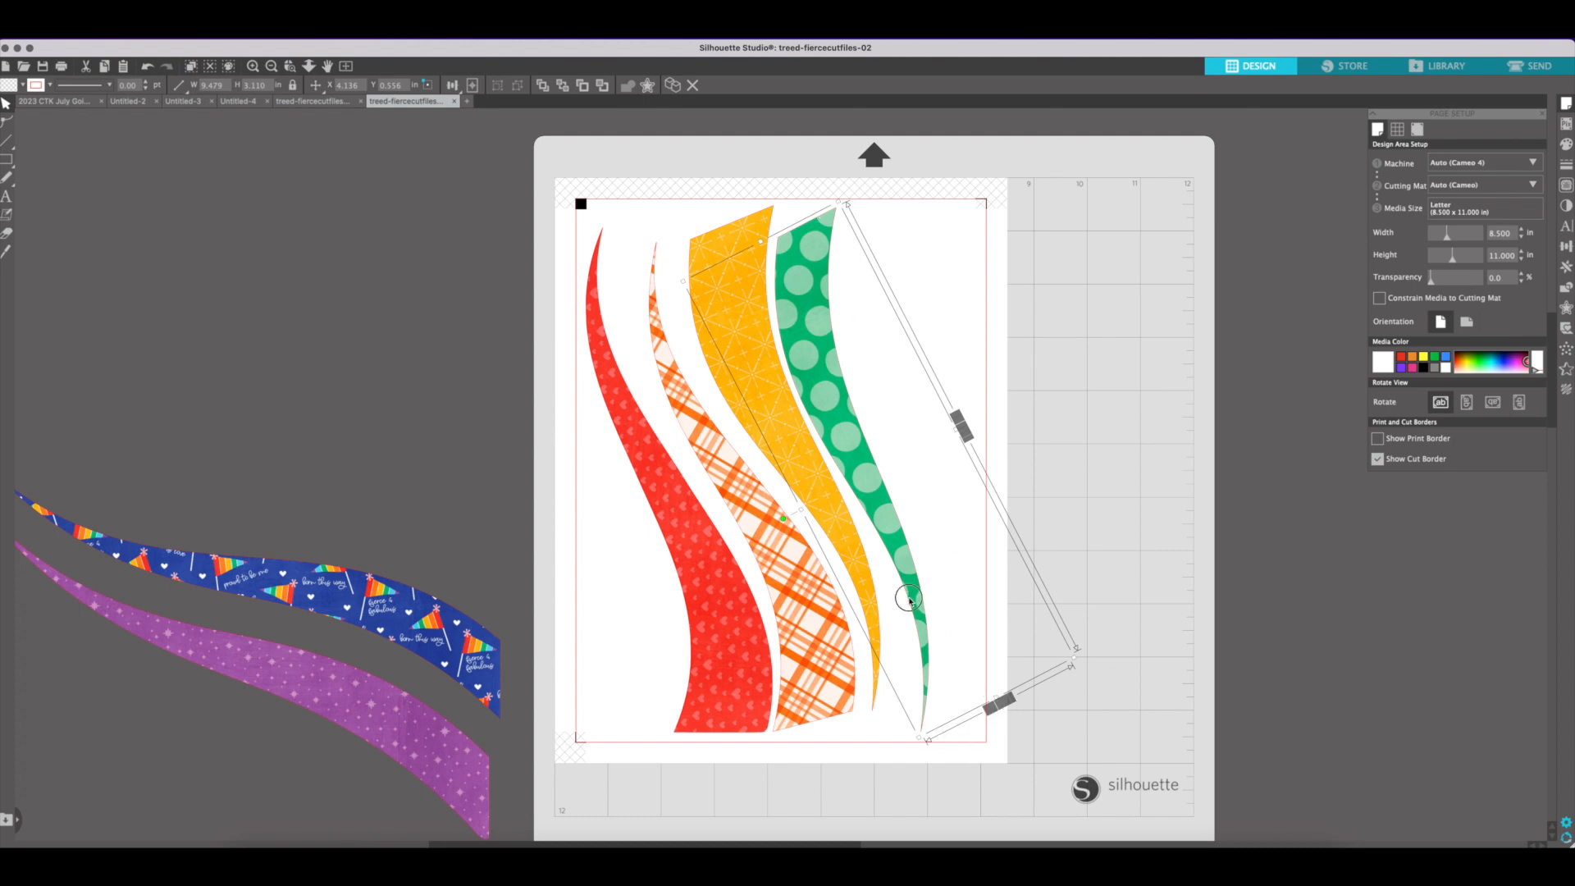
Shift the green dotted, yellow, and orange plaid stripes closer to the red stripe on the page
left_click_drag(910, 601, 904, 594)
double_click(844, 551)
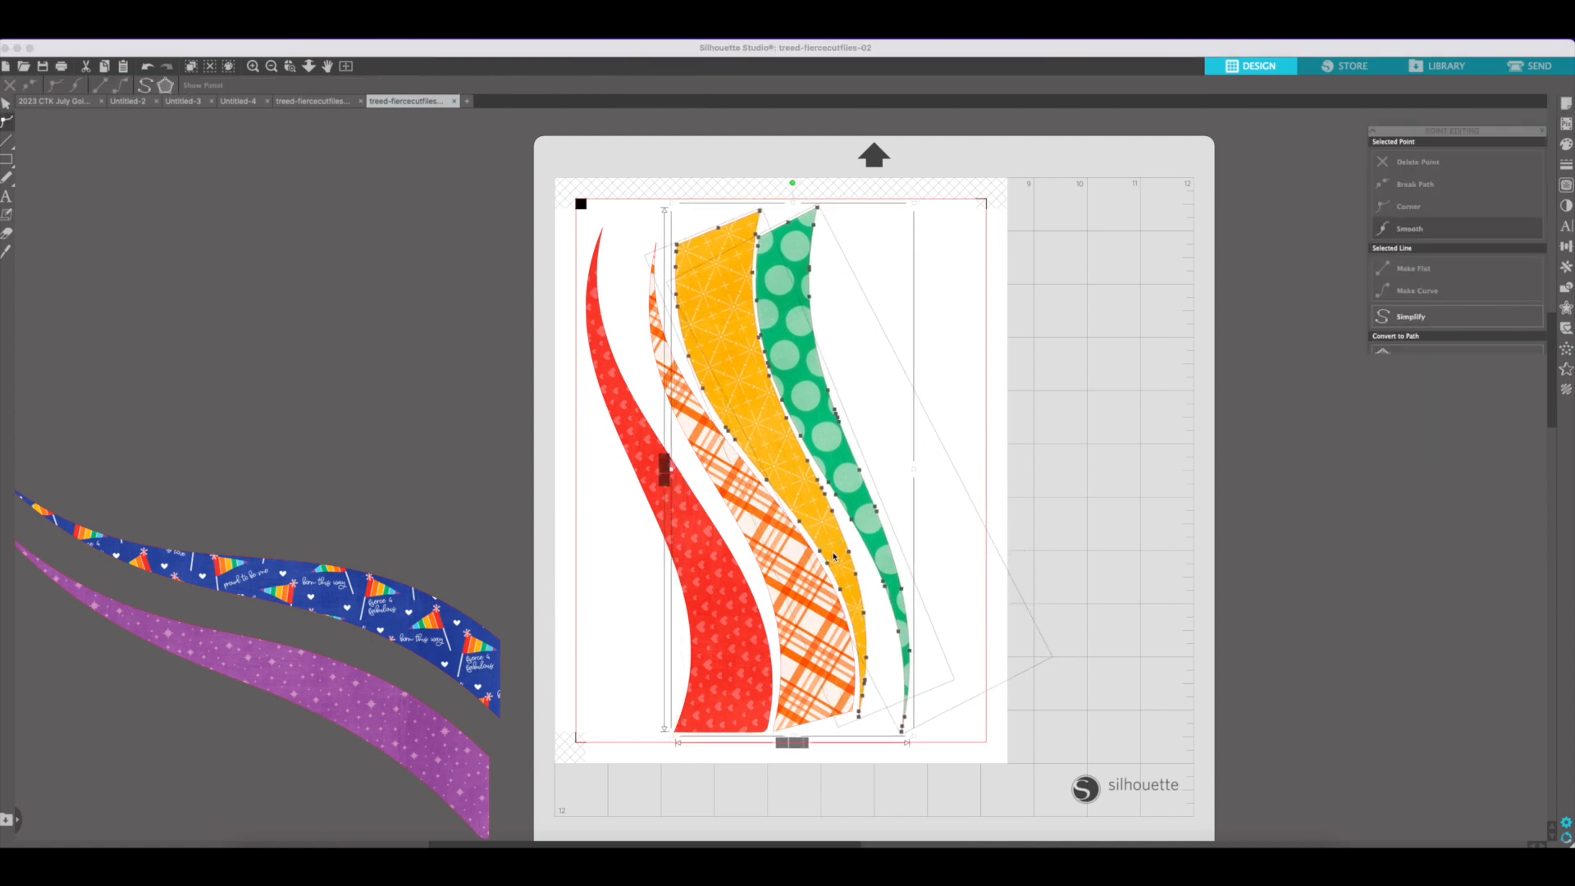
left_click(796, 571, "shift")
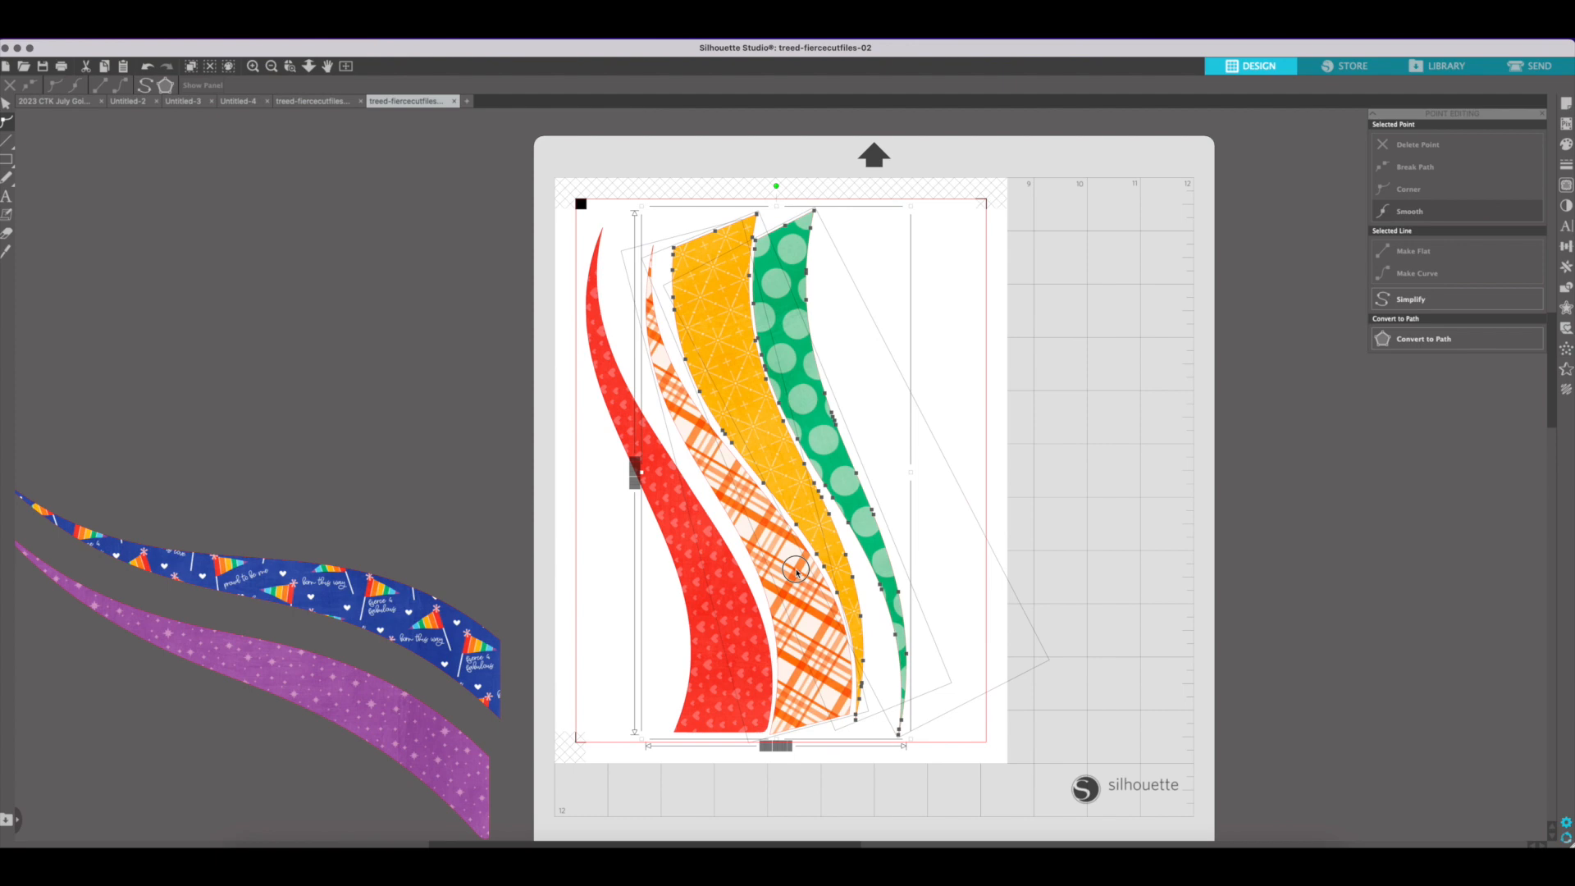
left_click(611, 336)
left_click(722, 575)
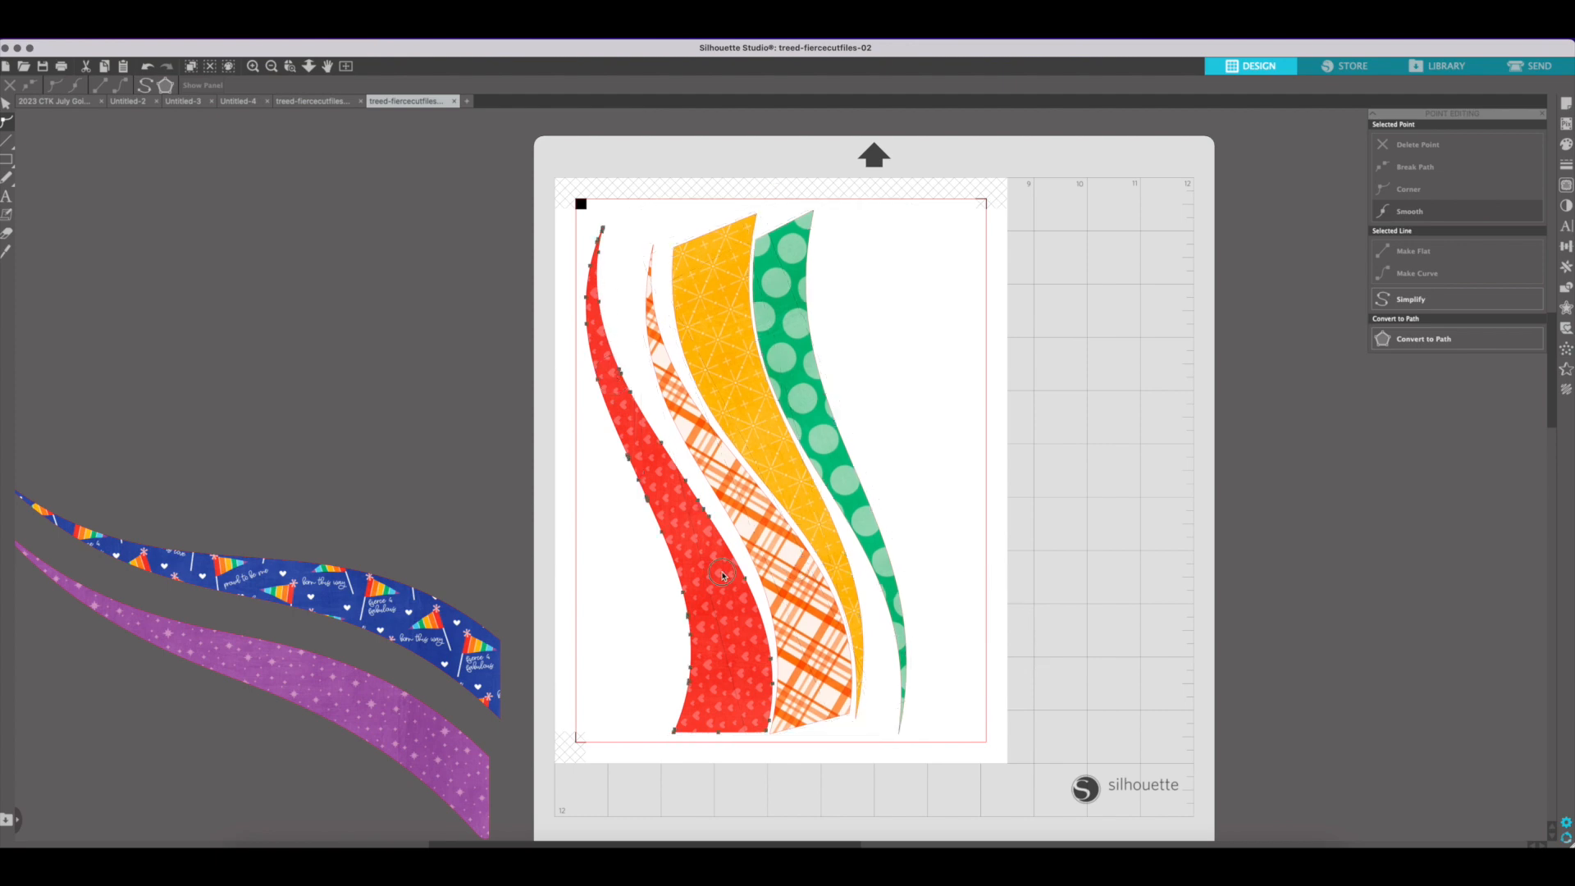
Move the blue rainbow-print stripe onto the page, rotate it upright with its wide end down, and try it beside the green stripe
left_click_drag(321, 588, 1075, 513)
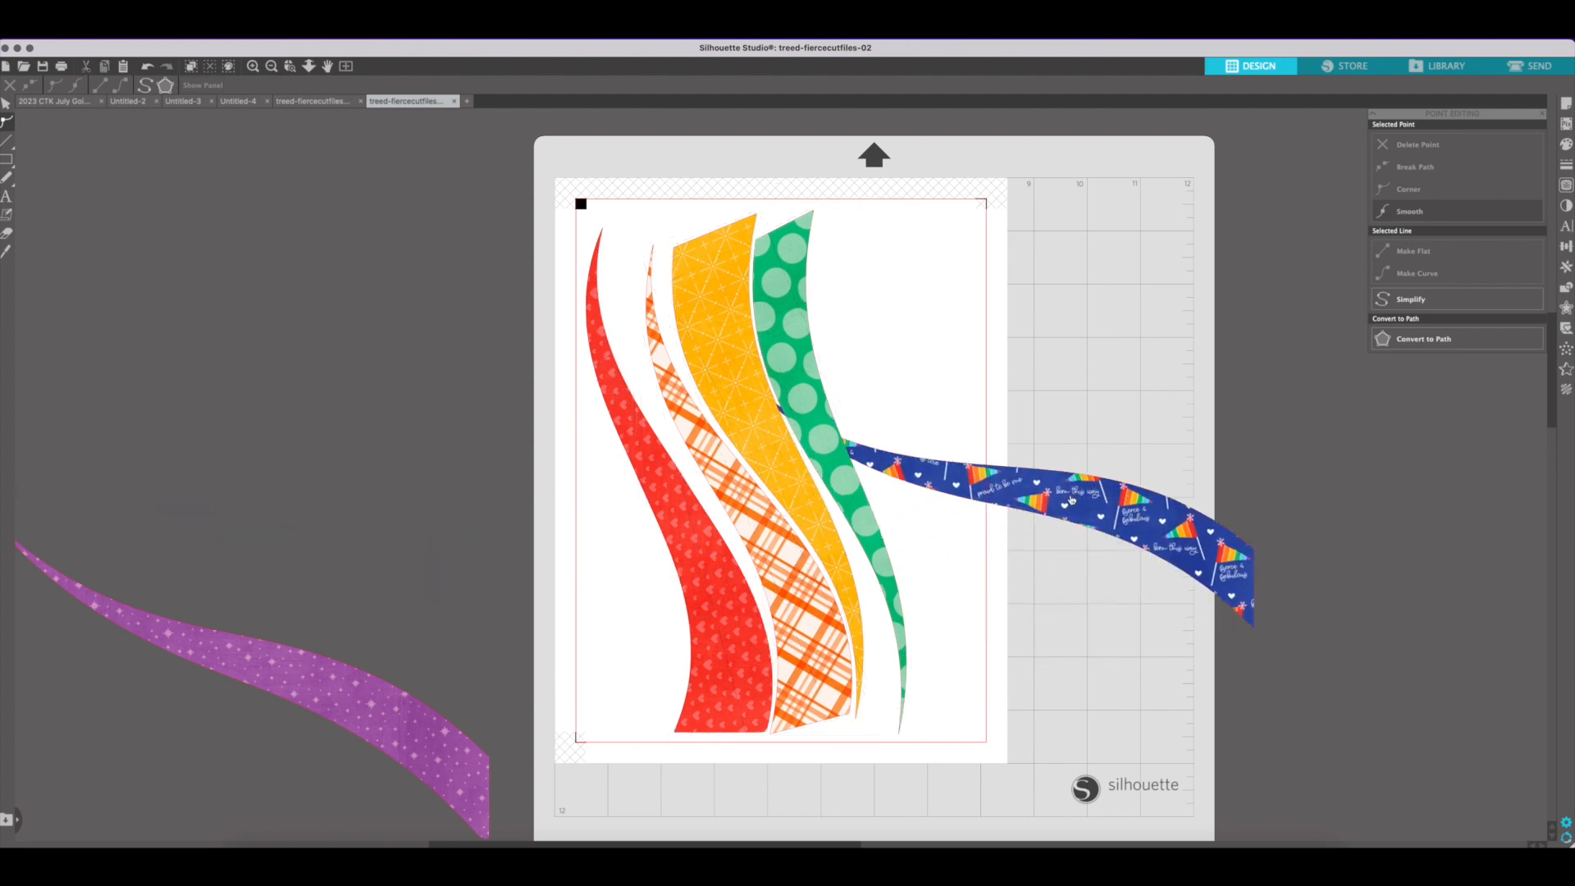
left_click(1058, 492)
left_click(7, 103)
left_click_drag(1001, 359, 1137, 449)
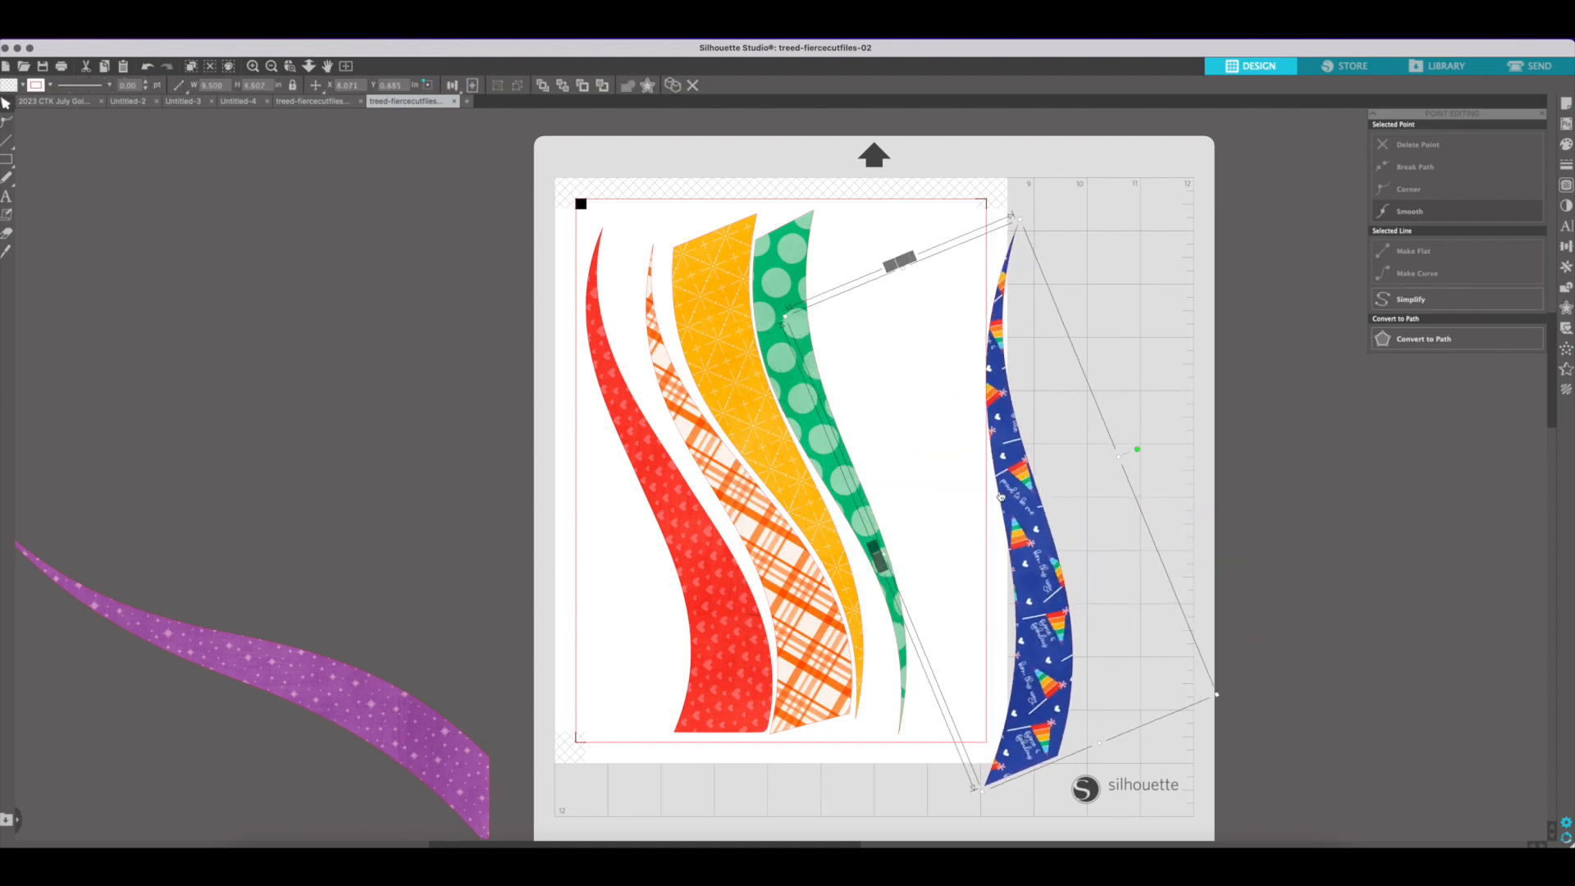
left_click_drag(1001, 496, 896, 454)
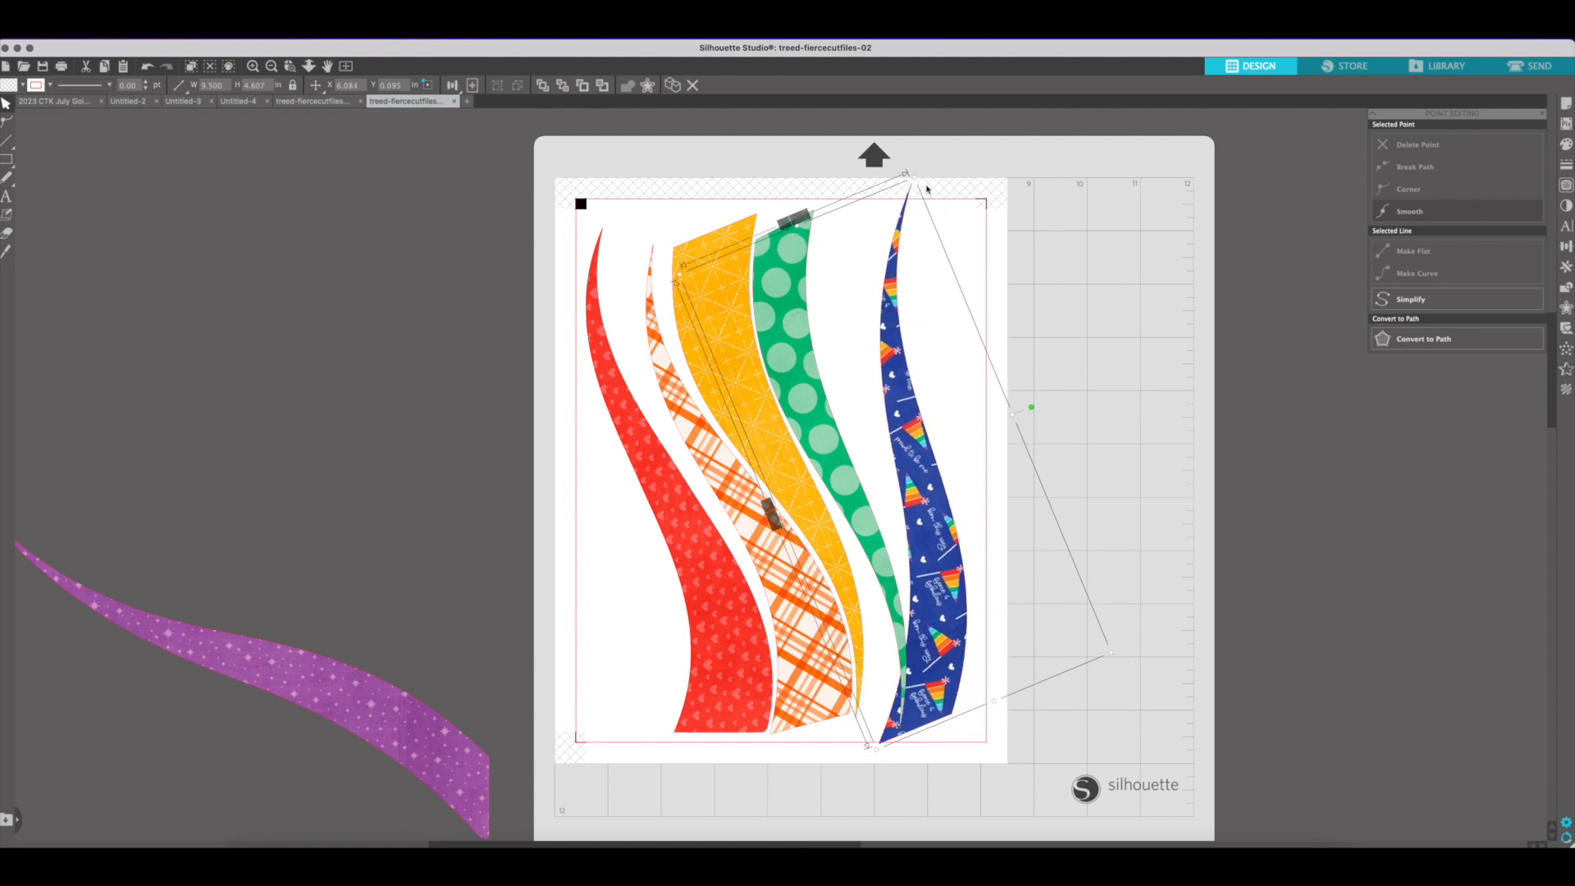
Undo the blue stripe's last placement, tilt it to follow the other stripes' curves, and try fitting it against the green stripe
key("super+z")
key("super+z")
key("super+shift+z")
left_click_drag(1139, 450, 1119, 426)
left_click_drag(1045, 538, 693, 514)
left_click_drag(753, 358, 773, 454)
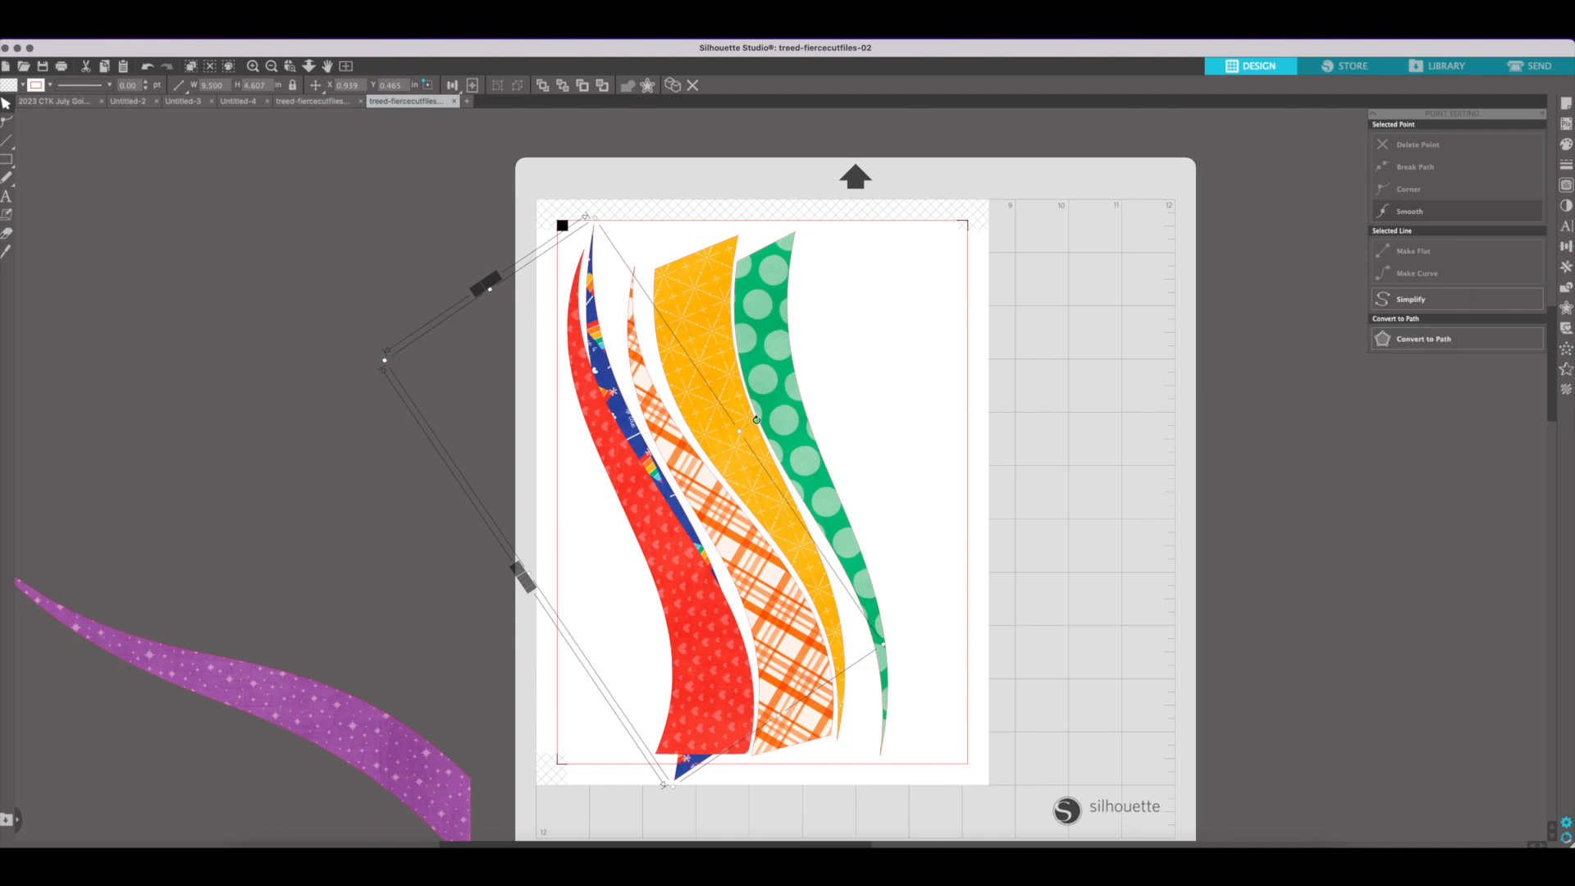
left_click_drag(752, 416, 729, 417)
left_click_drag(694, 523, 882, 516)
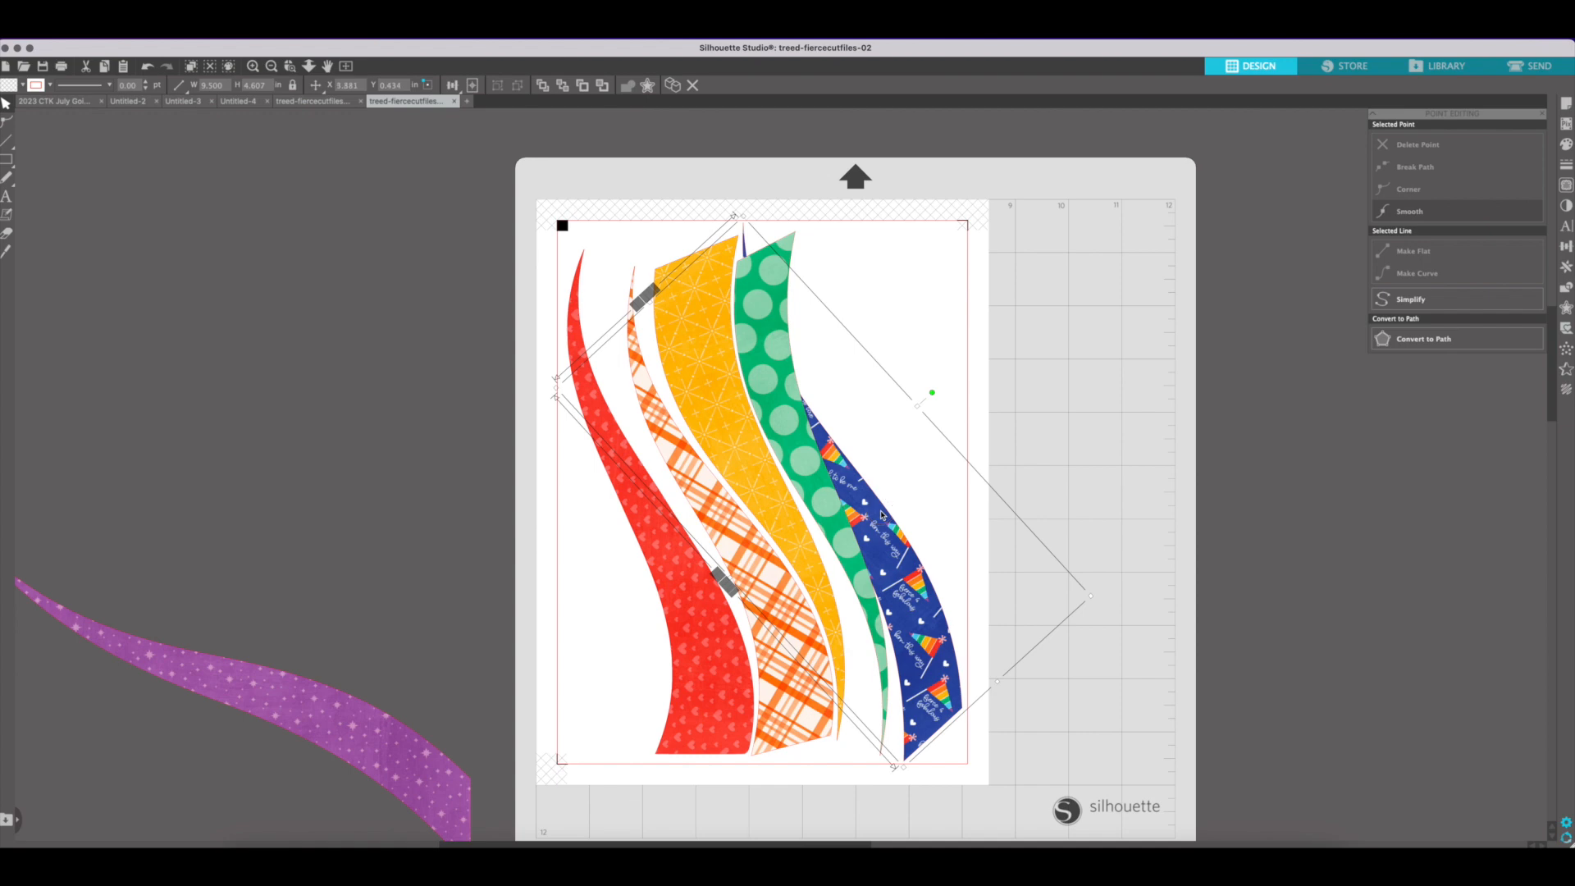
Move the purple stripe onto the page, rotate it upright with its wide end down, and try fitting it beside the blue stripe
left_click_drag(302, 691, 1073, 417)
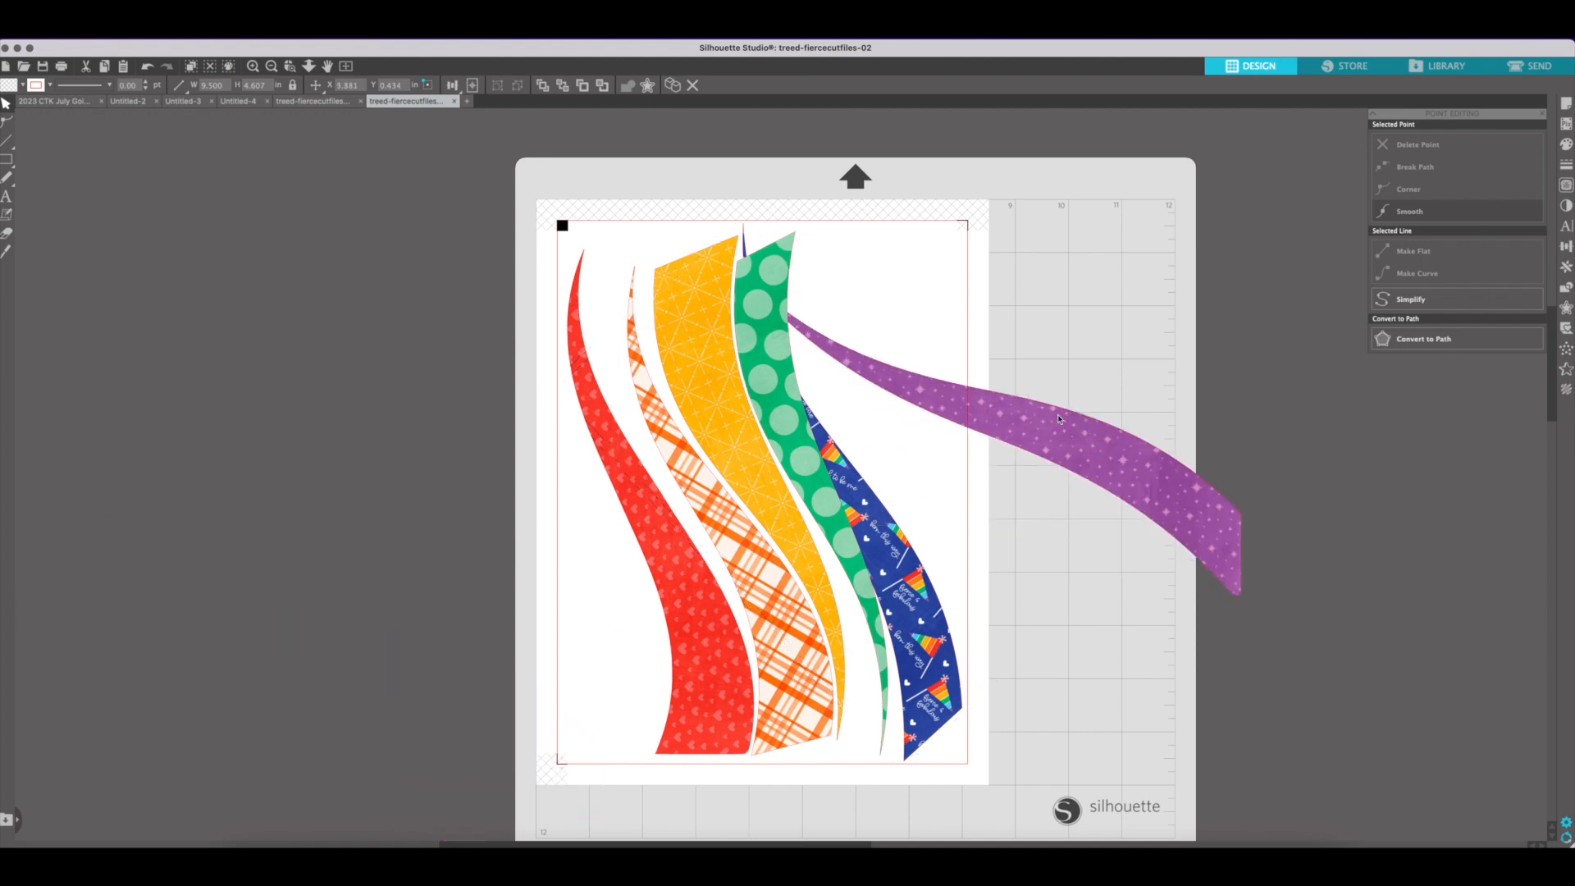
left_click(876, 329)
left_click(1000, 419)
left_click_drag(990, 244, 1072, 348)
left_click_drag(1024, 474, 948, 498)
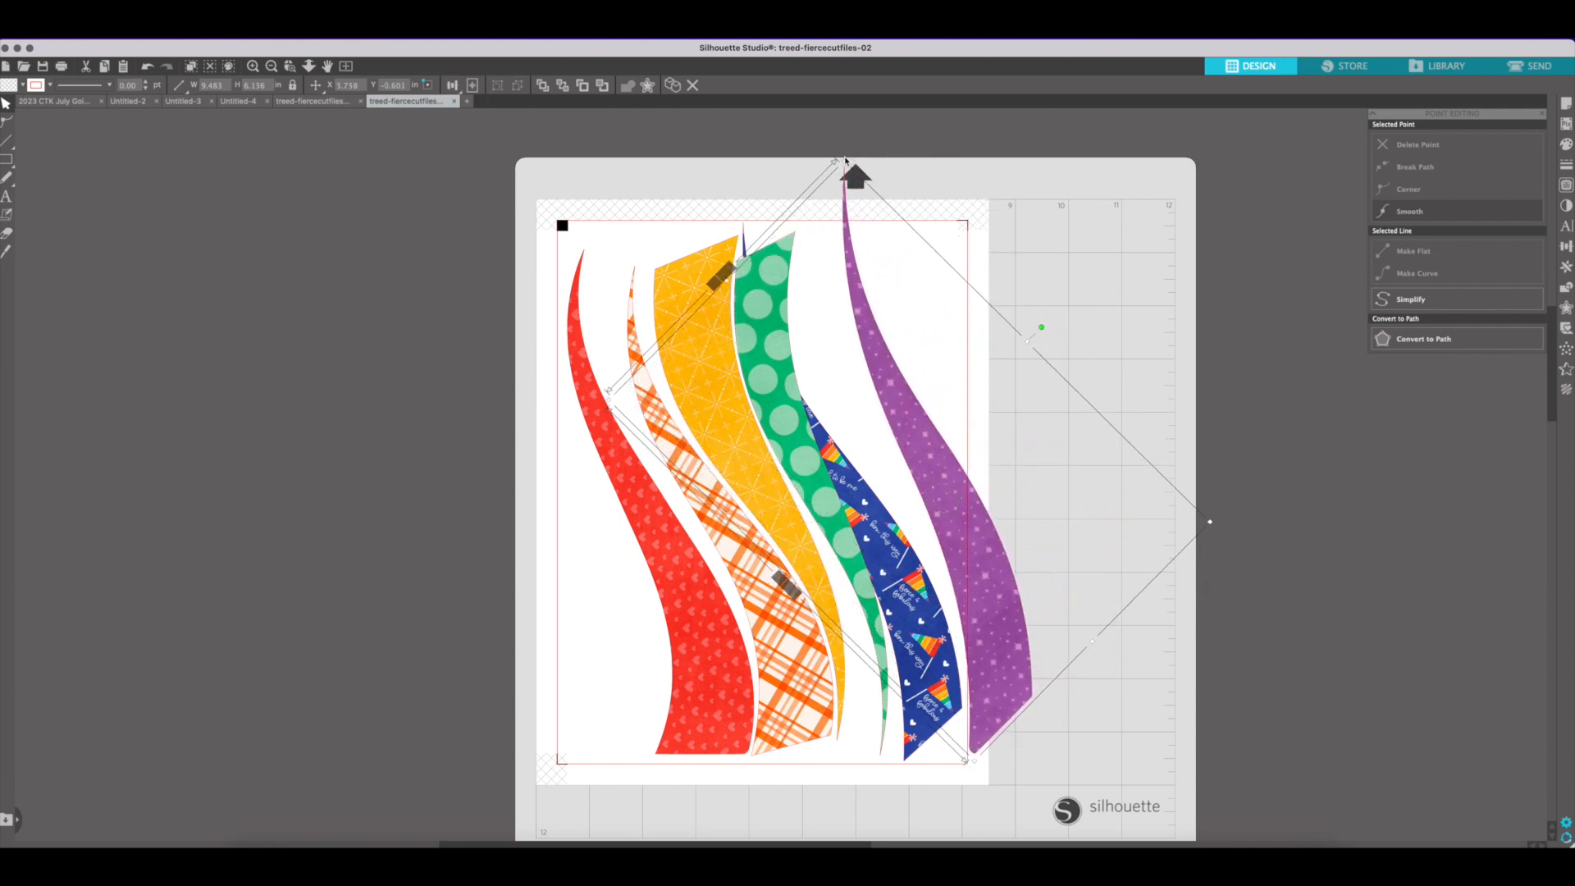
left_click_drag(1021, 319, 1019, 317)
left_click_drag(898, 568, 926, 578)
Cut the blue and purple stripes from the page and paste them into a new letter-size document
left_click(803, 211)
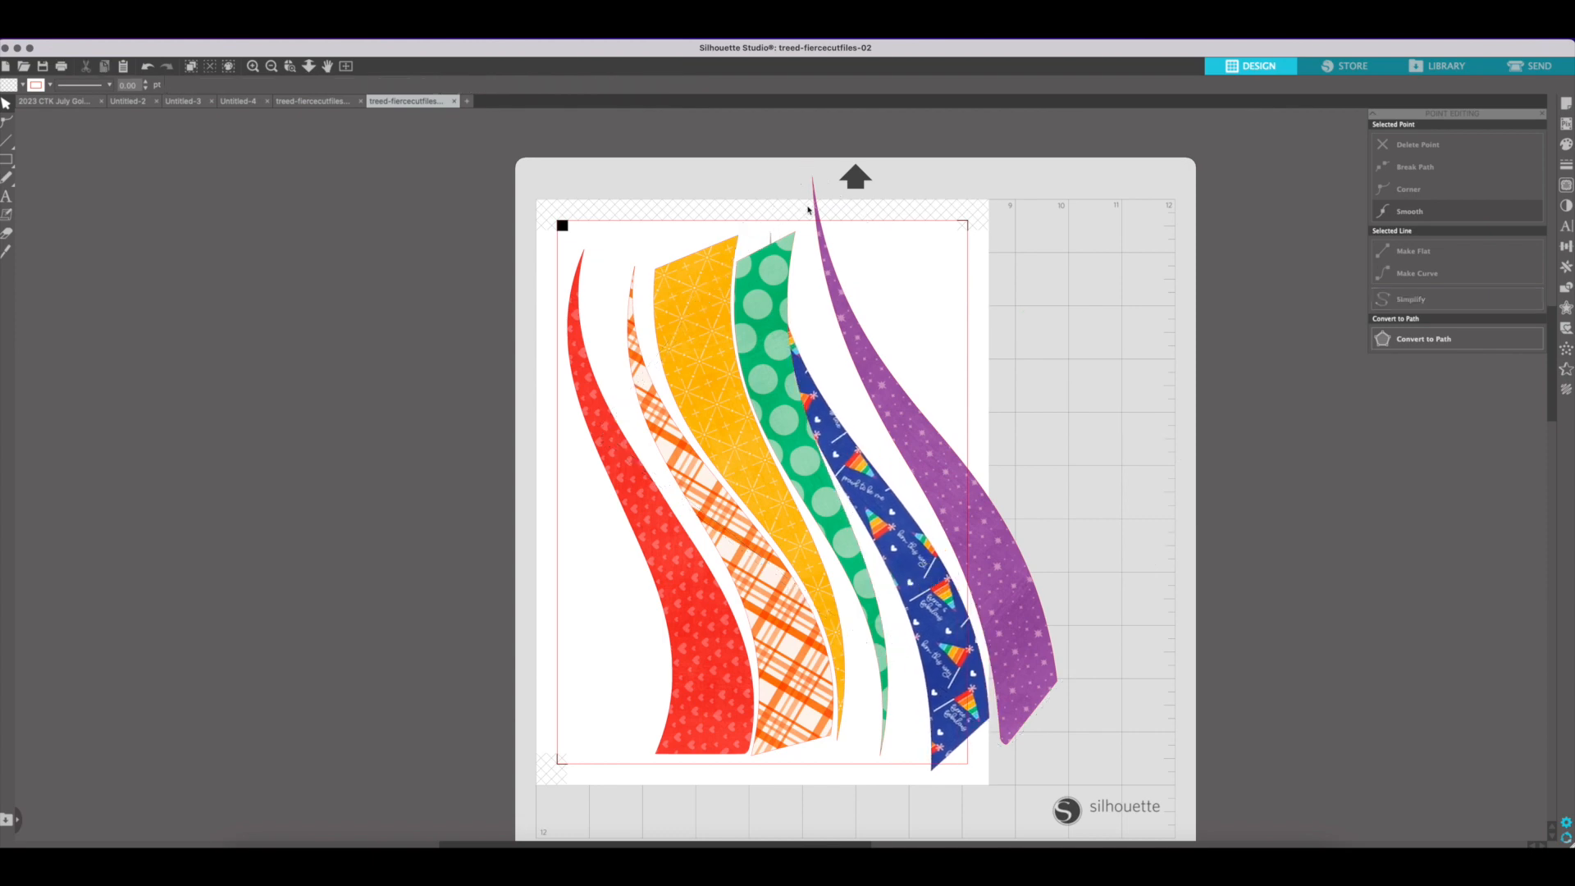
left_click(893, 543)
left_click(952, 507, "shift")
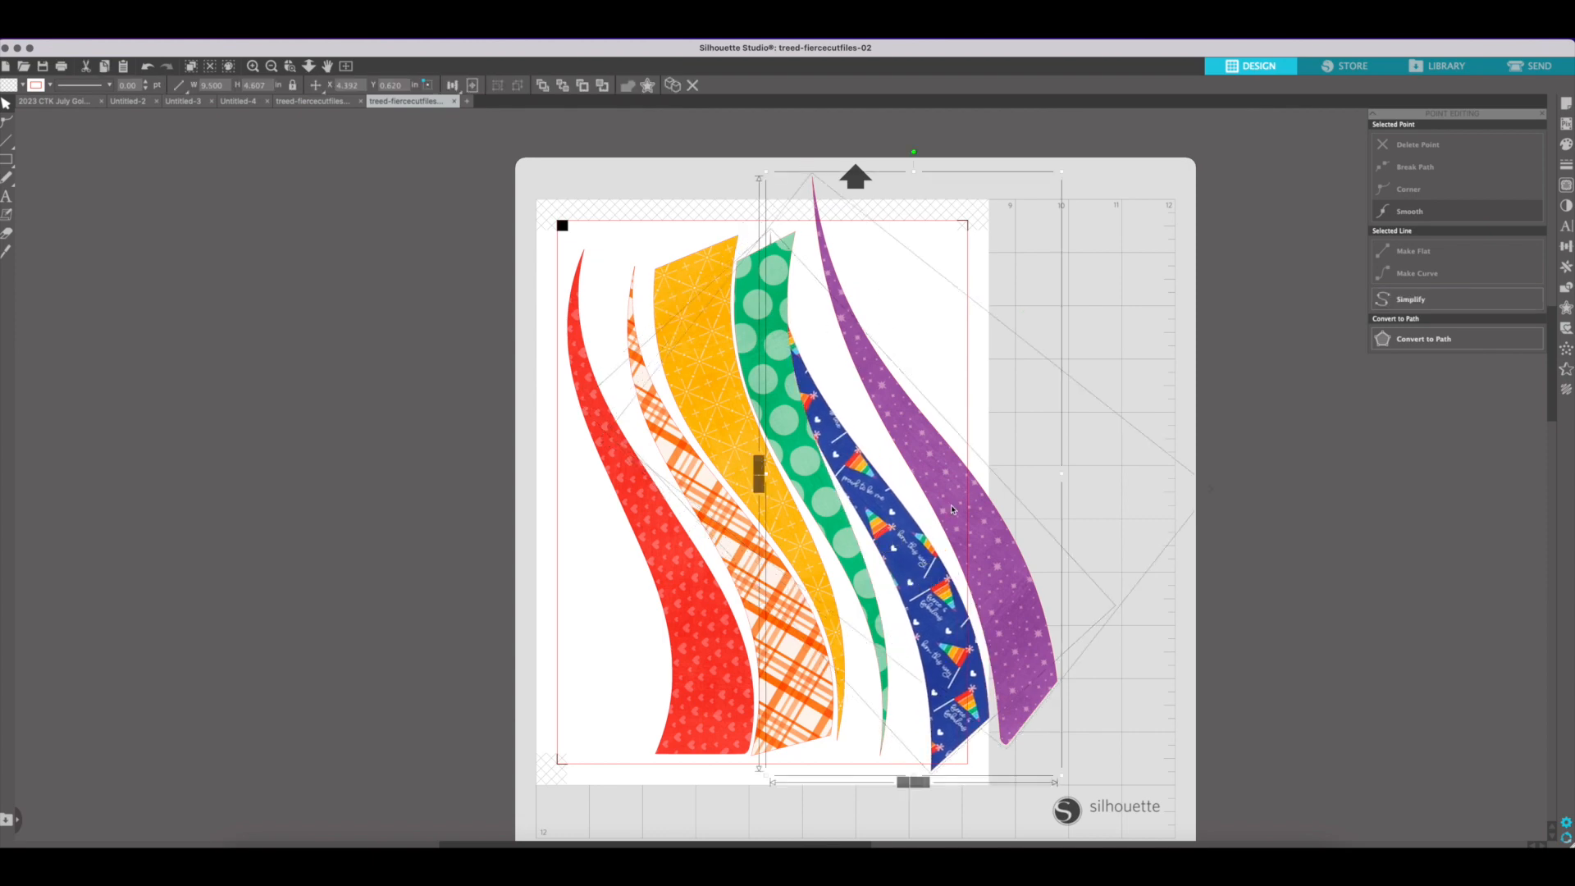
key("Delete")
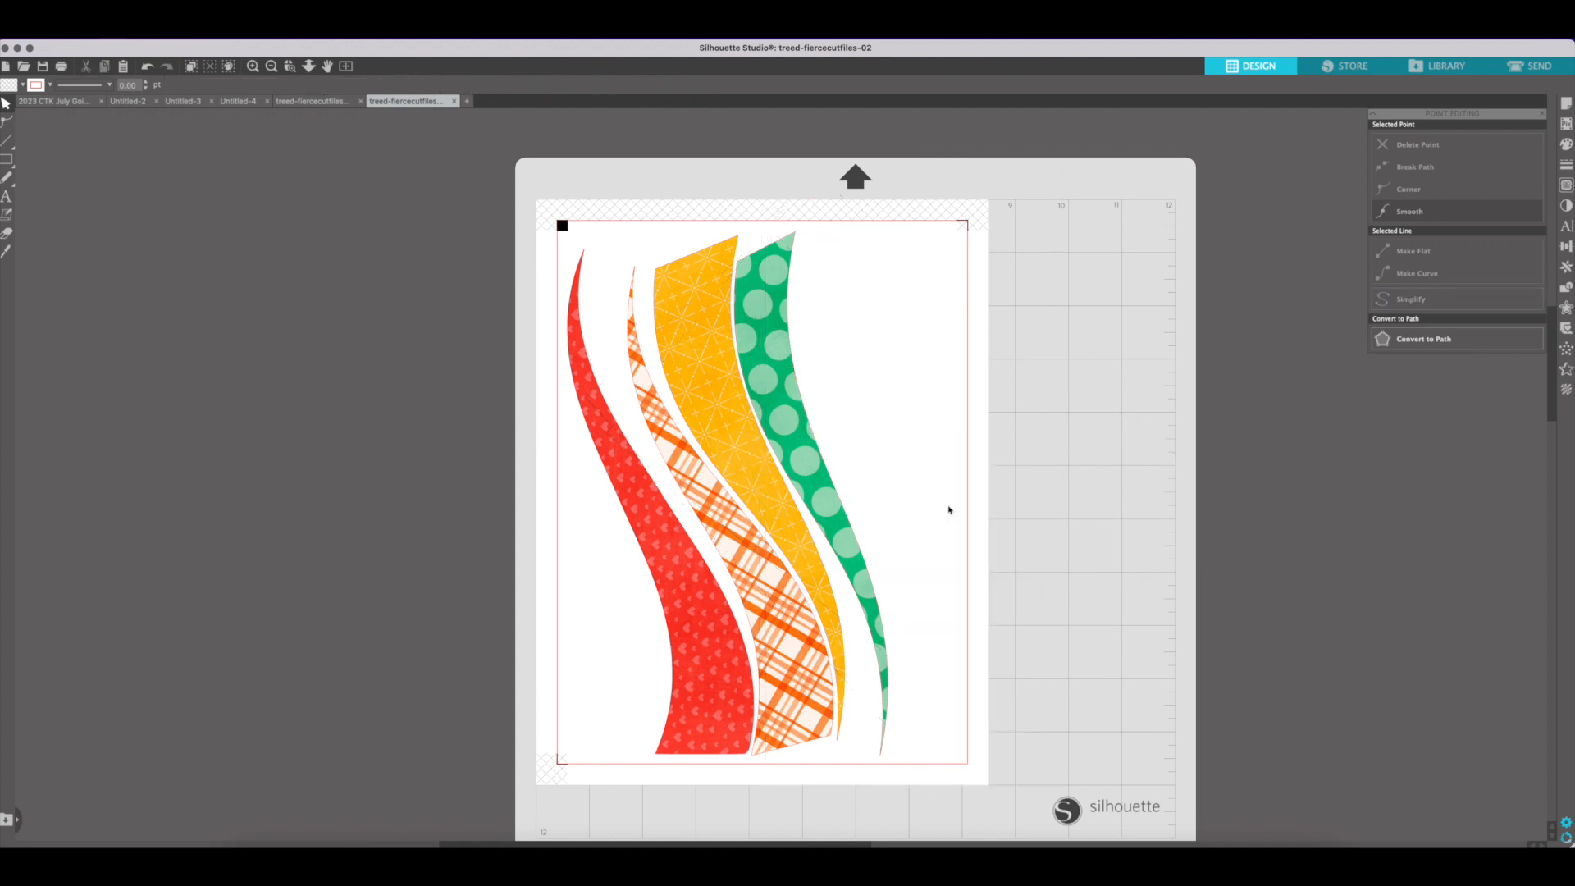
key("super+o")
double_click(893, 468)
key("super+n")
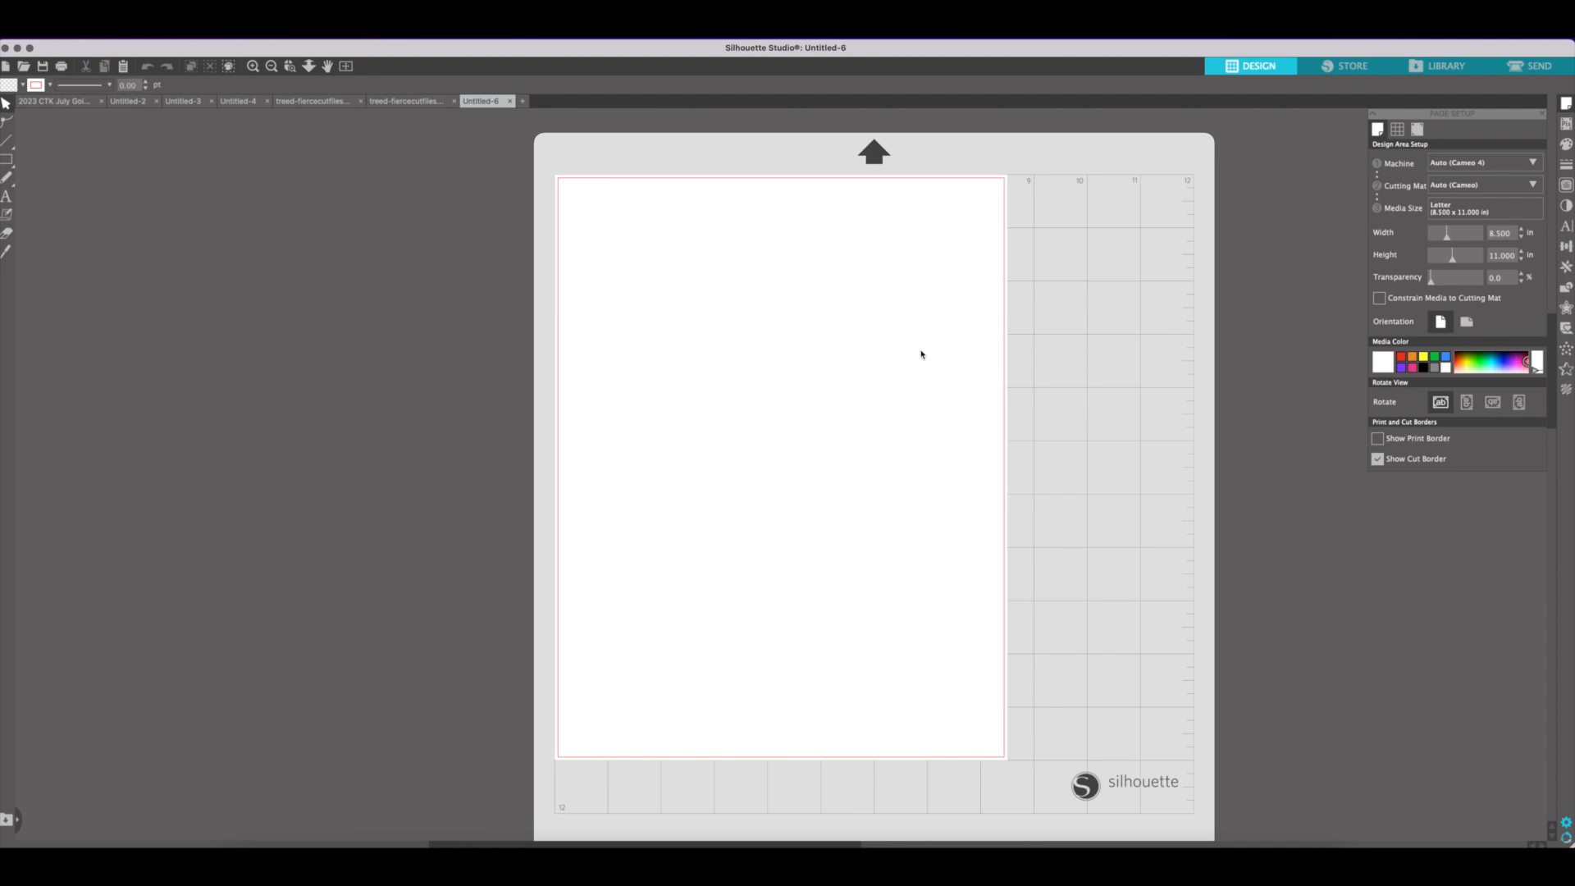
key("super+v")
Turn on registration marks for the new document with a thickness of 0.30 mm and an inset of 0.394 in
left_click(1418, 131)
left_click(1379, 161)
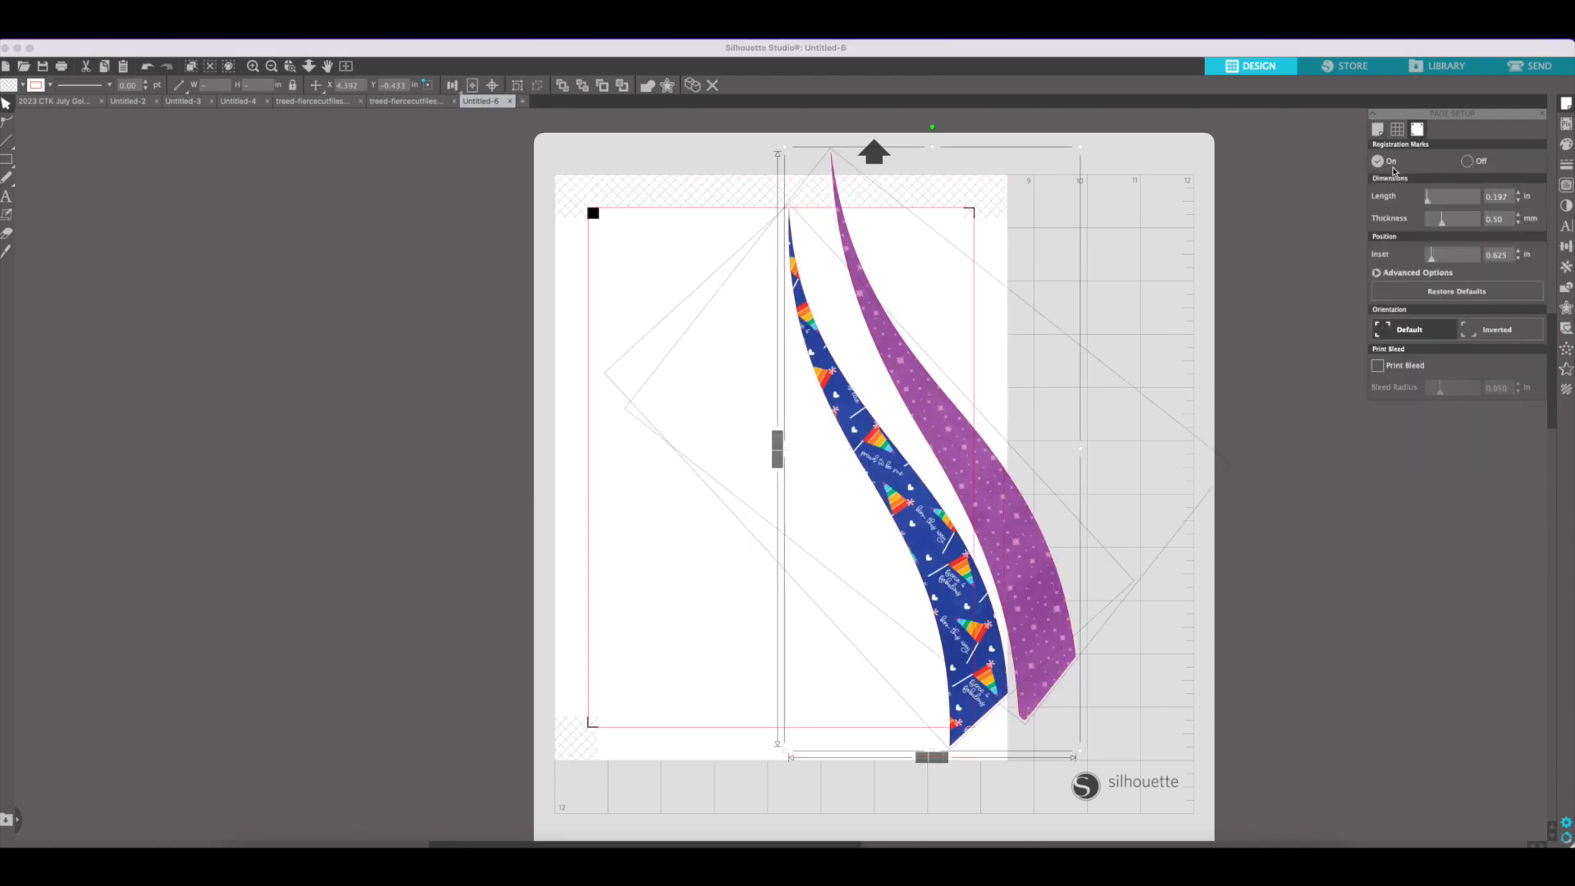
left_click(1519, 223)
left_click(1519, 223)
left_click(1518, 260)
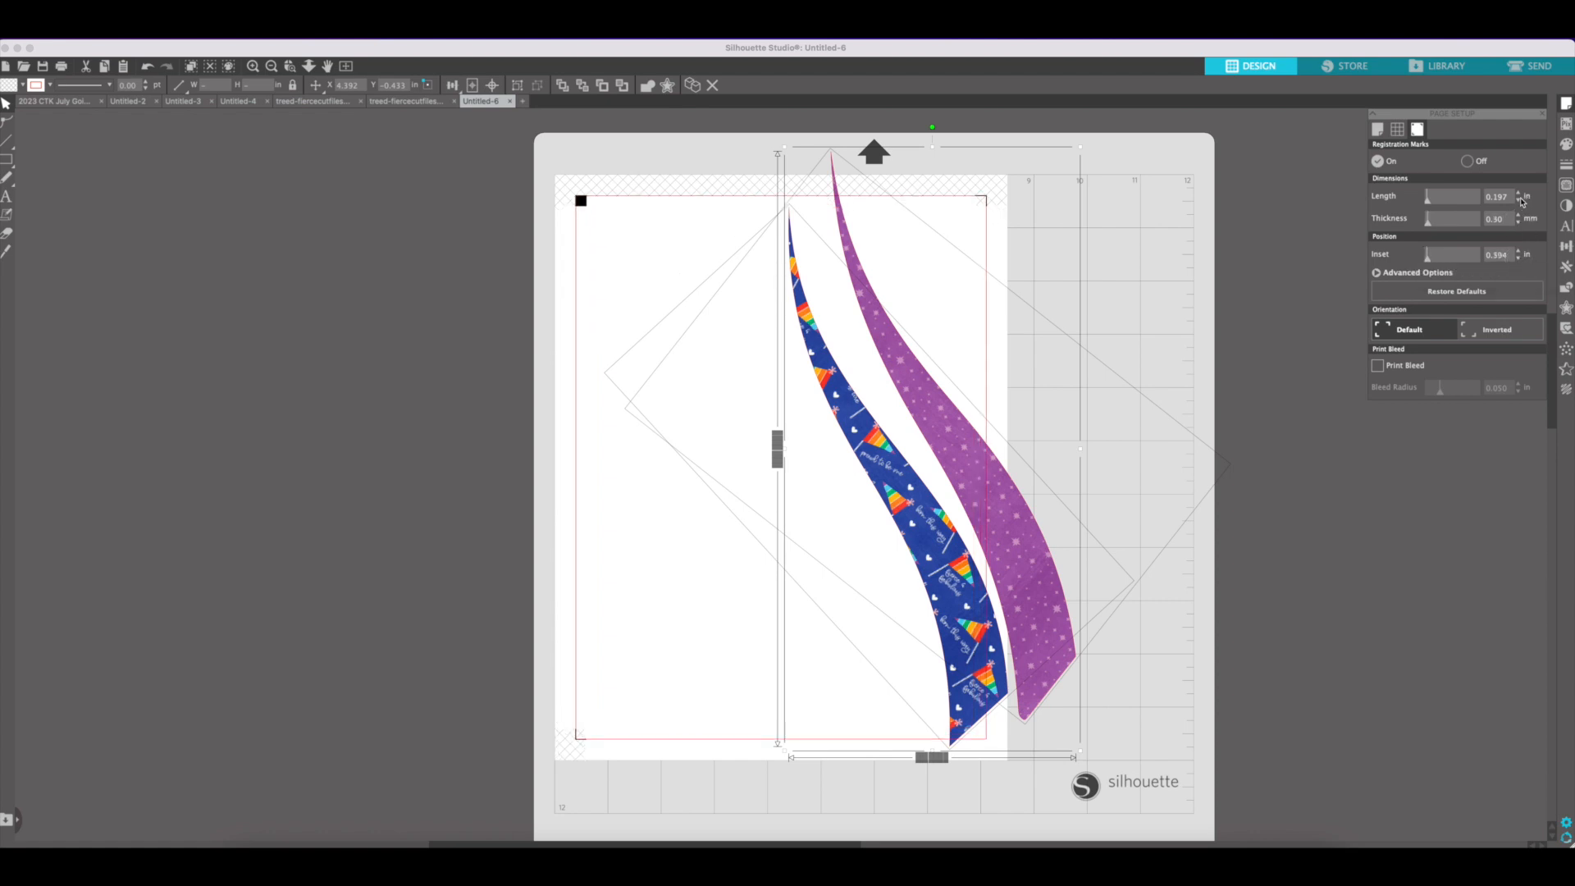
left_click(1231, 306)
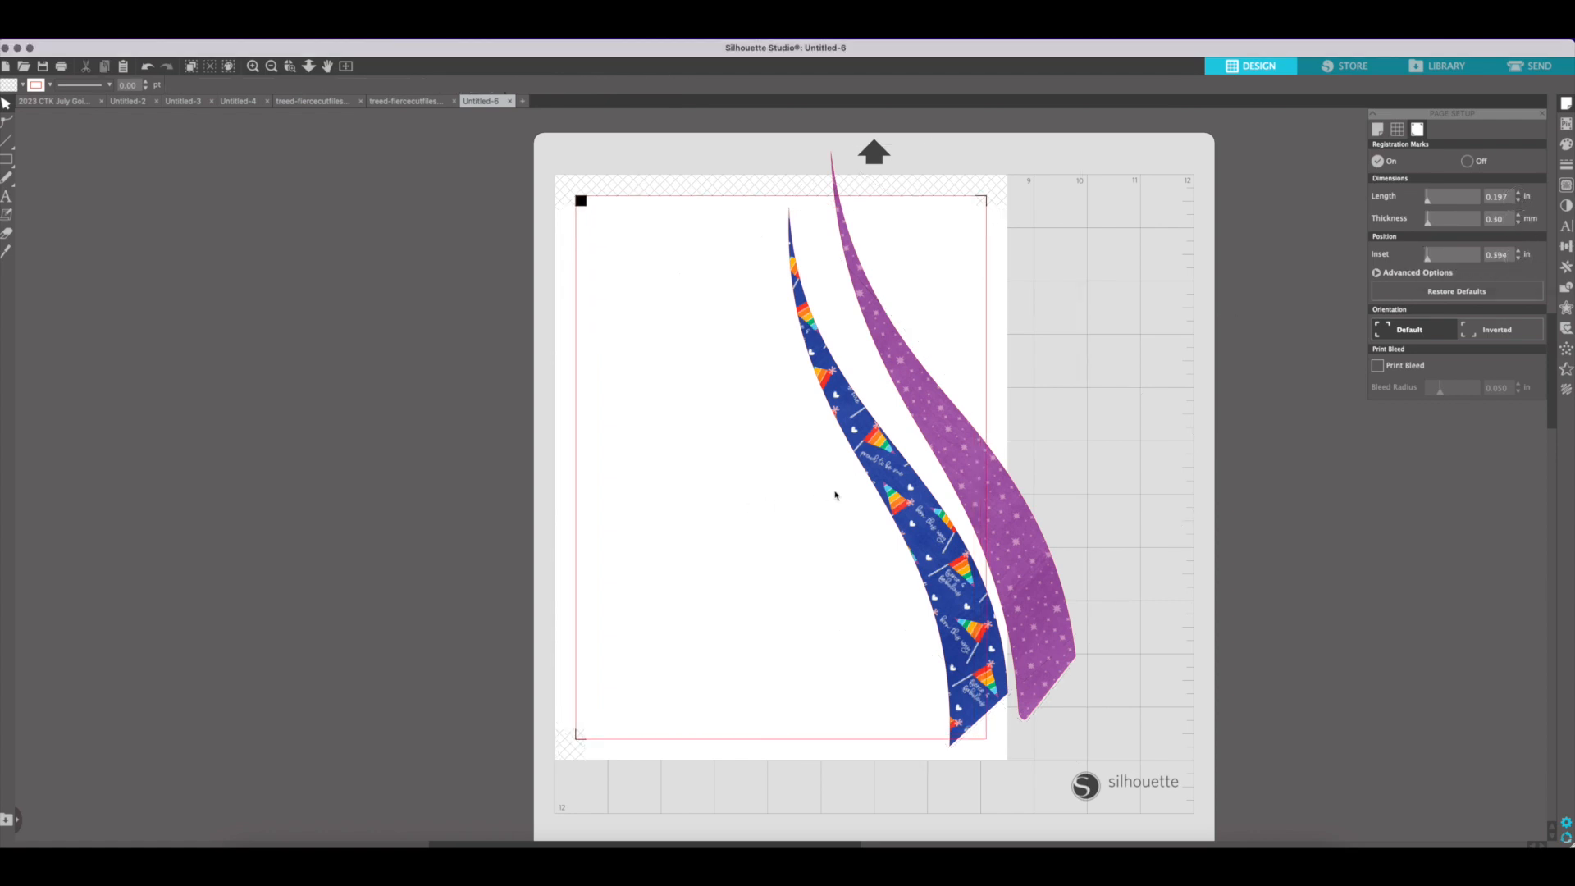
Move the blue and purple stripes fully across onto the new page, side by side
left_click_drag(894, 495, 735, 496)
left_click(846, 543)
left_click_drag(949, 468, 820, 478)
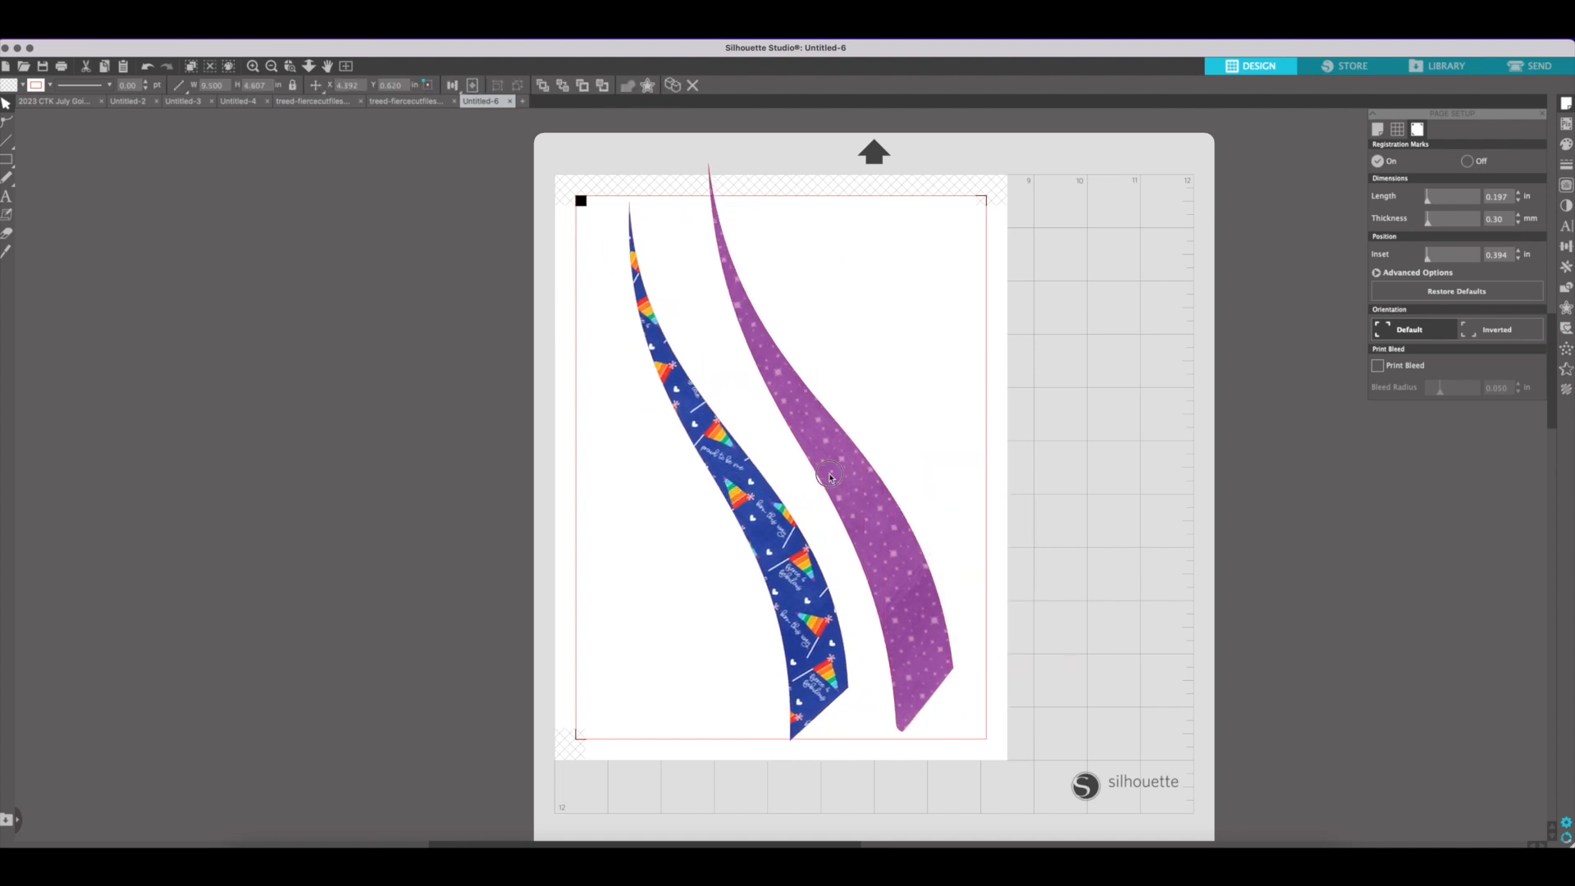
Rotate the purple stripe so it slants more across the page and fit it inside the cut border
left_click(722, 328)
left_click(736, 324)
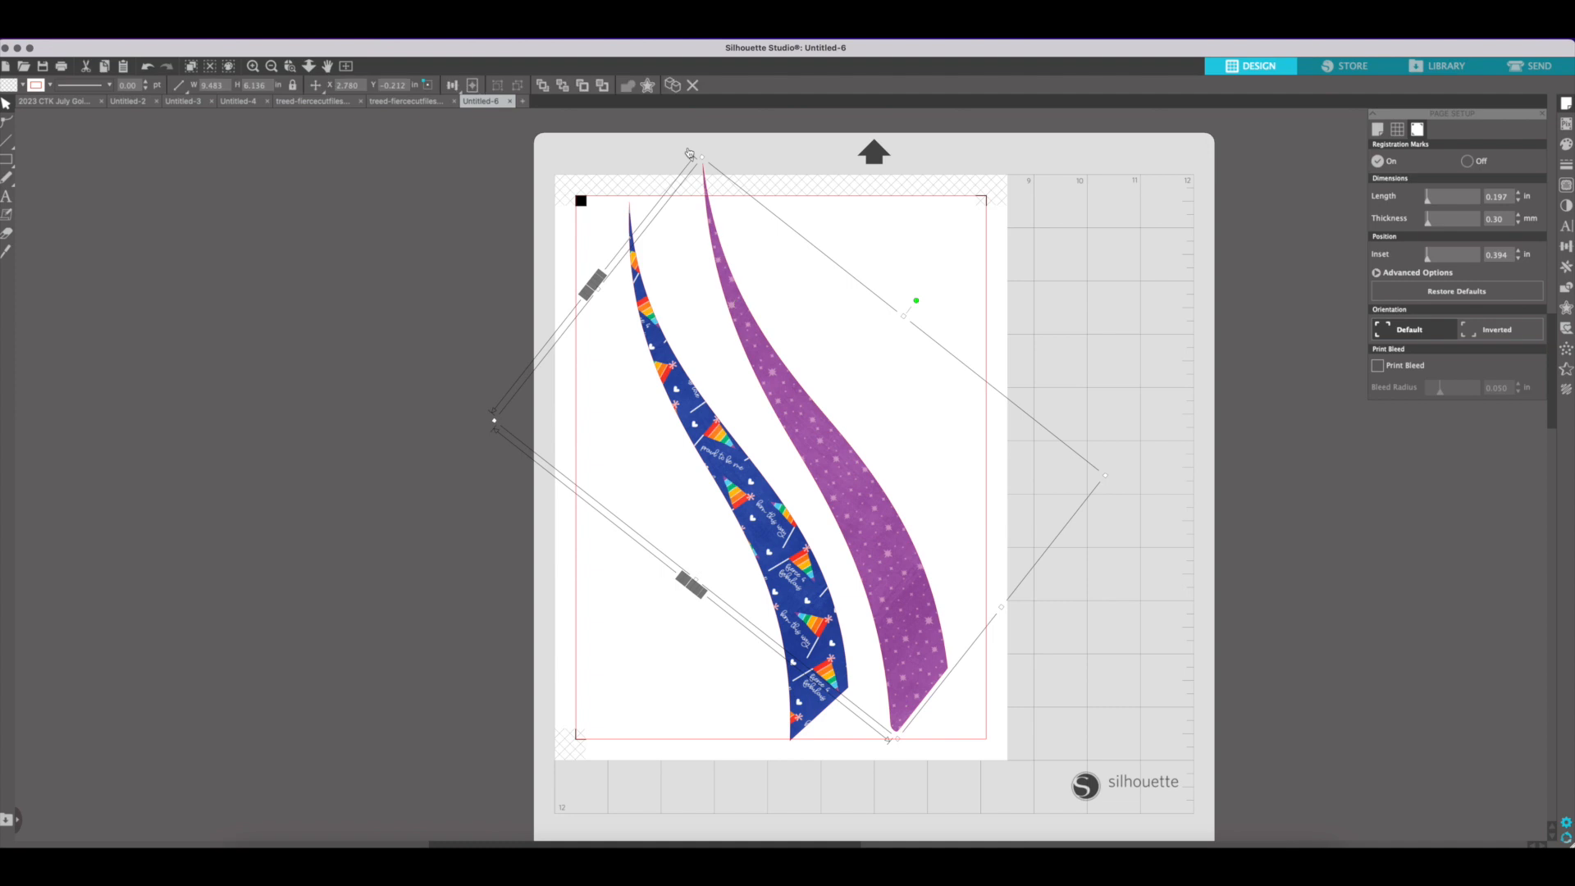
left_click_drag(919, 301, 887, 281)
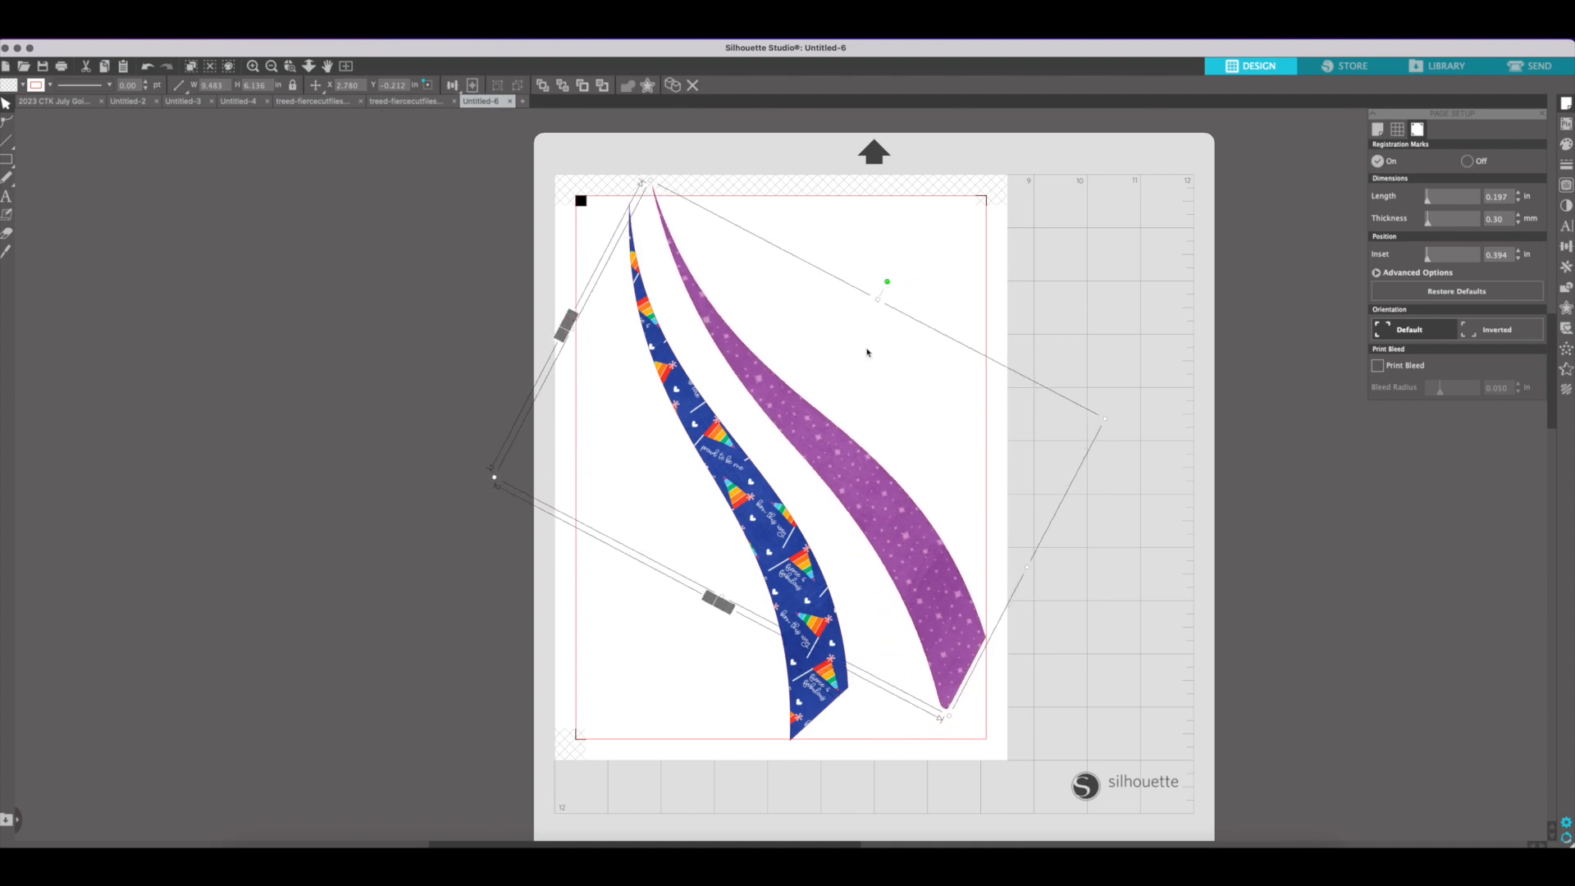
left_click(839, 421)
left_click_drag(831, 458, 824, 463)
Rotate the blue stripe slightly to follow the purple stripe and fit it alongside inside the cut border
left_click(767, 490)
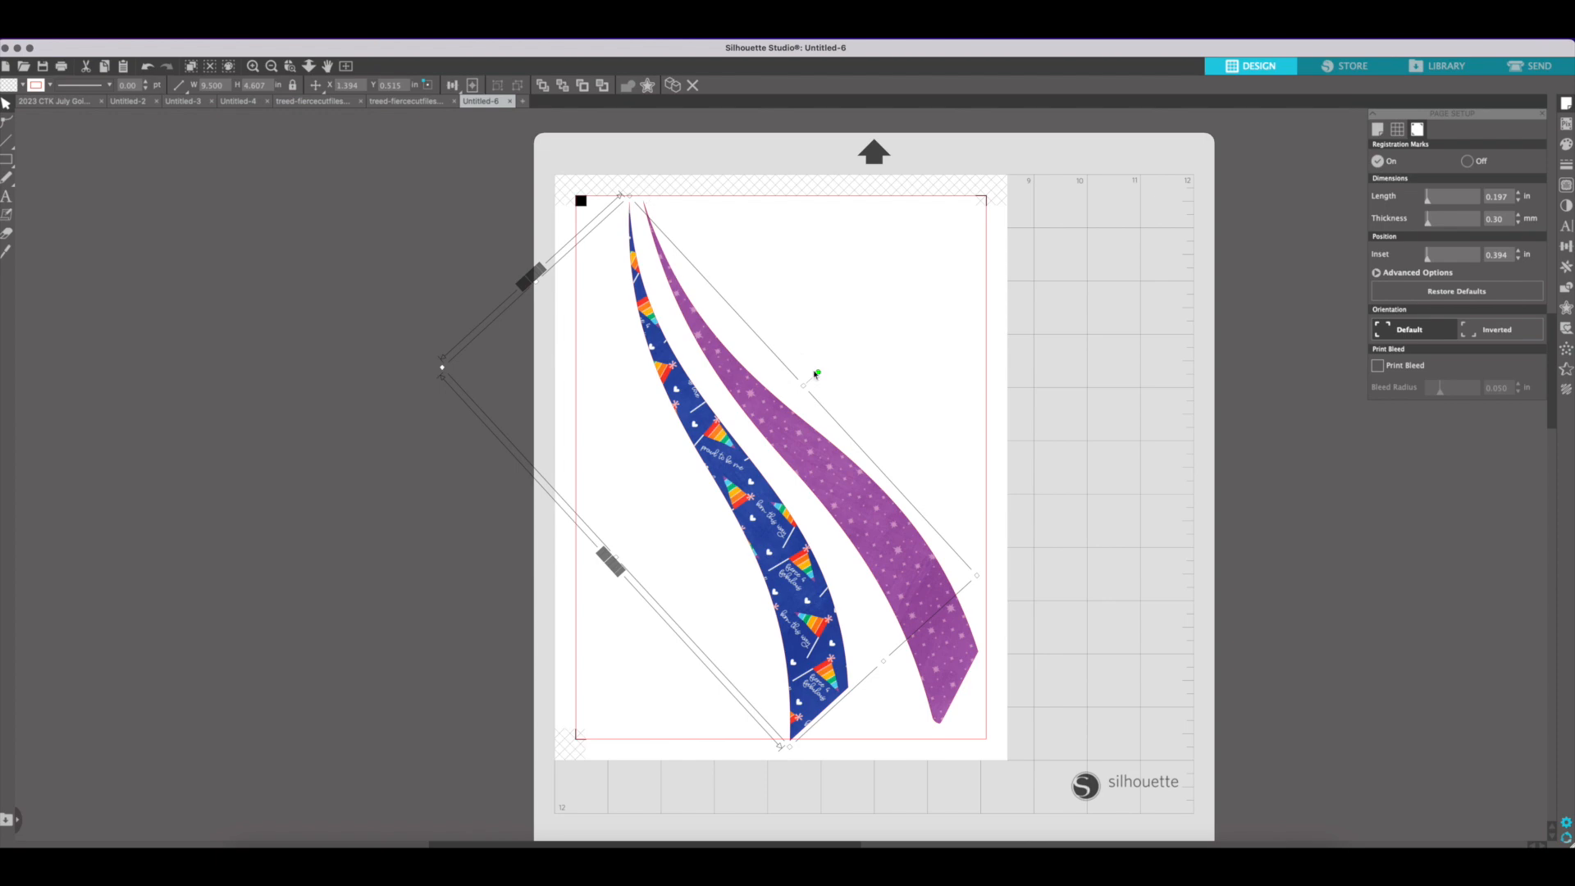
left_click_drag(819, 366, 805, 361)
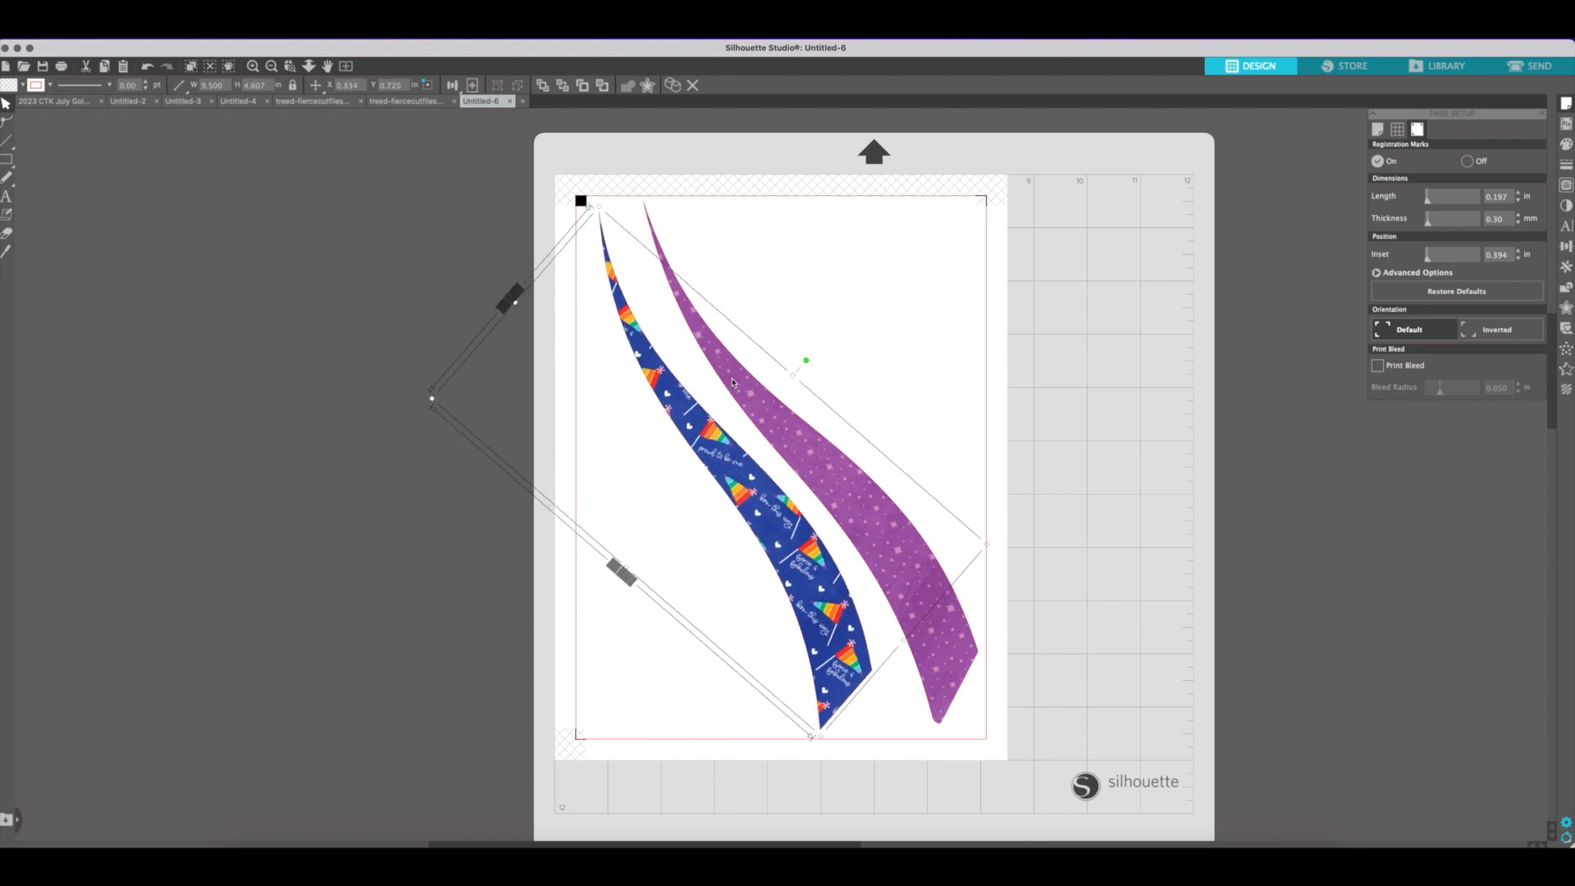
left_click(407, 178)
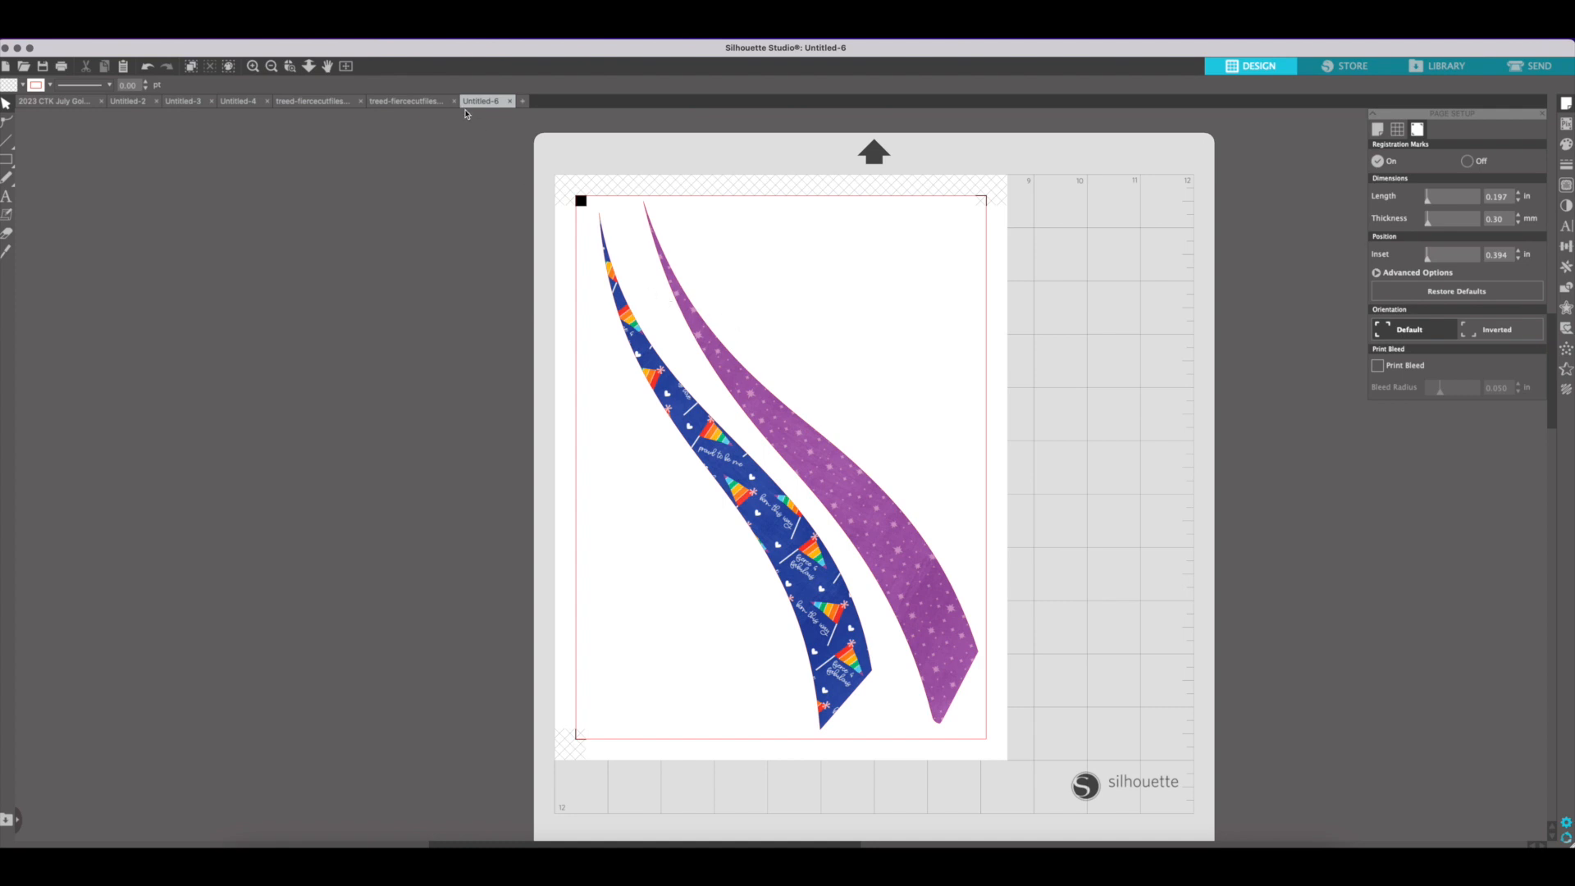
View the outline document treed-fiercecutfiles-01 and return to the stripe layout in treed-fiercecutfiles-02
left_click(323, 103)
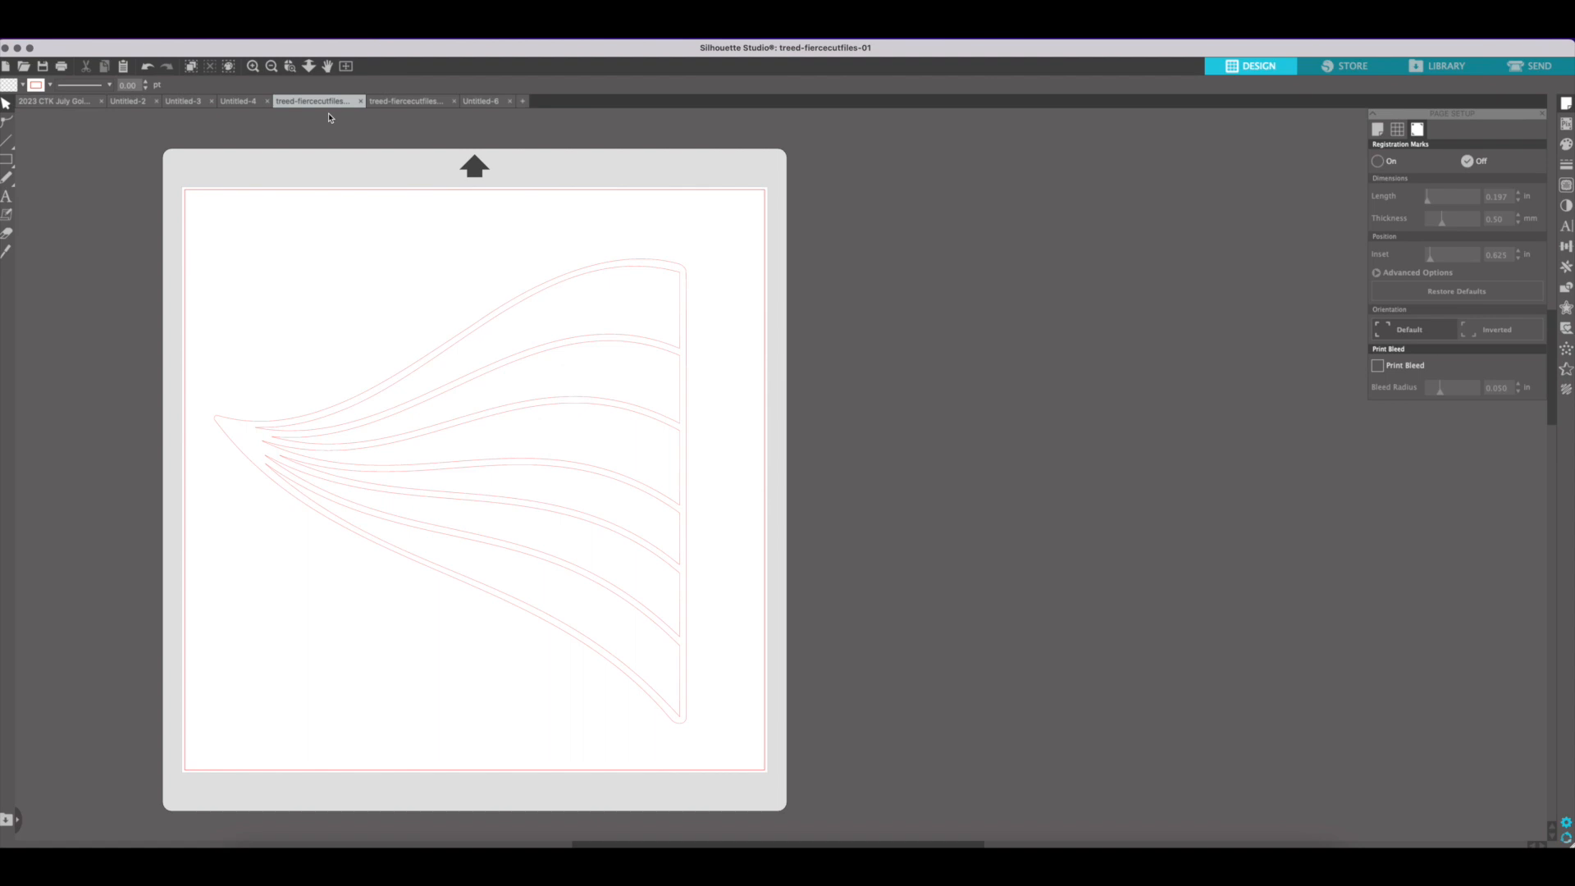
left_click(407, 104)
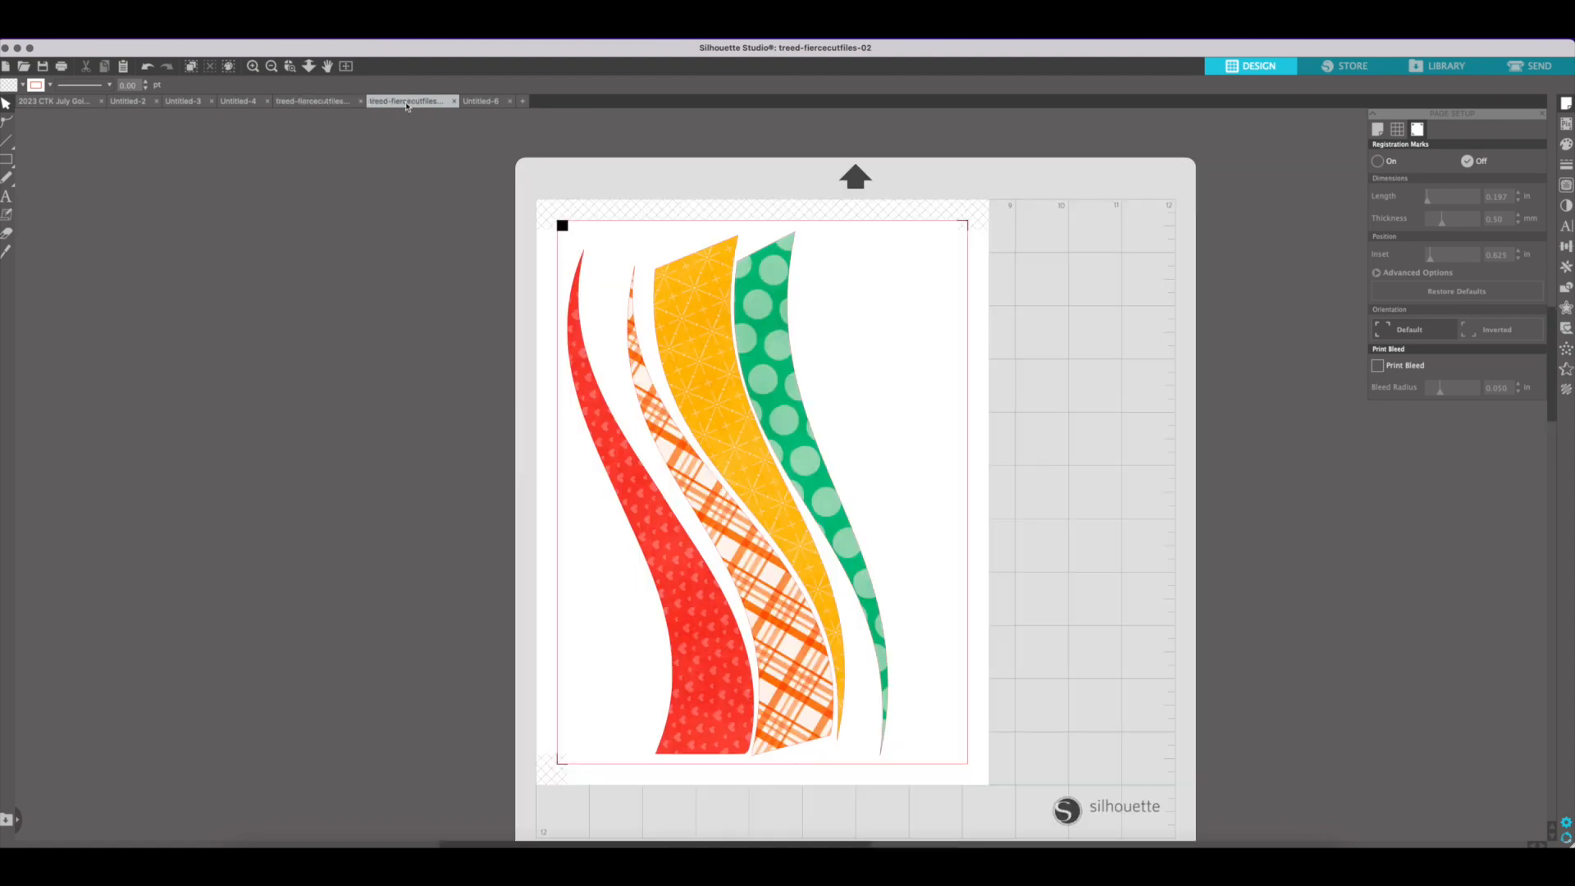